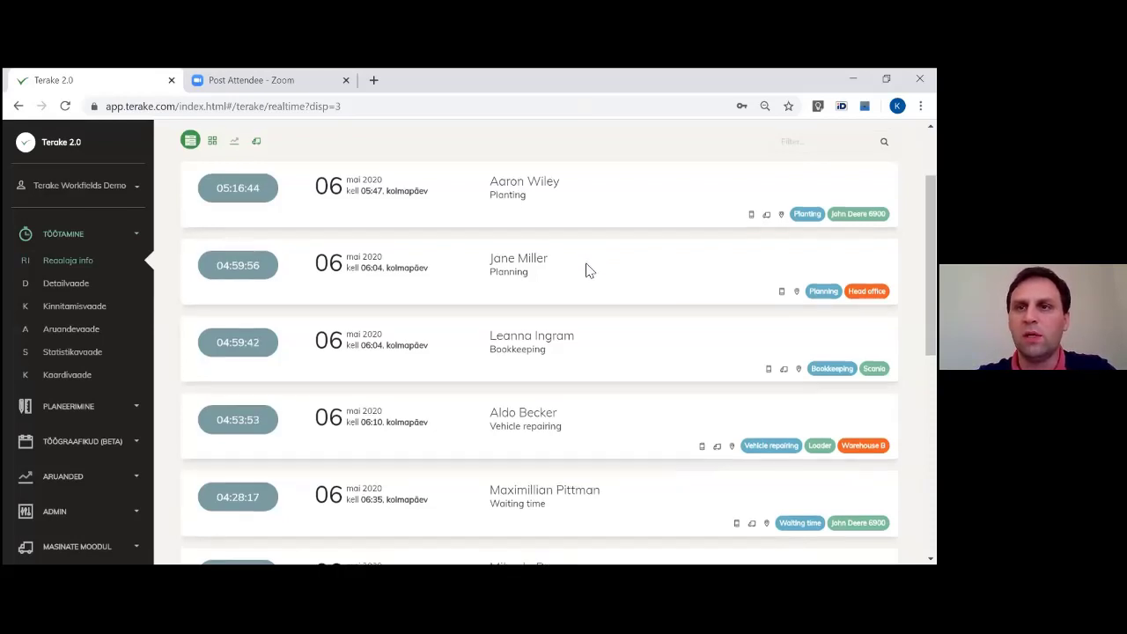
# Step: Look through the running jobs, view the location map of a job started at 06:04, and return to the list
pyautogui.scroll(2, 589, 271)
pyautogui.scroll(-2, 590, 267)
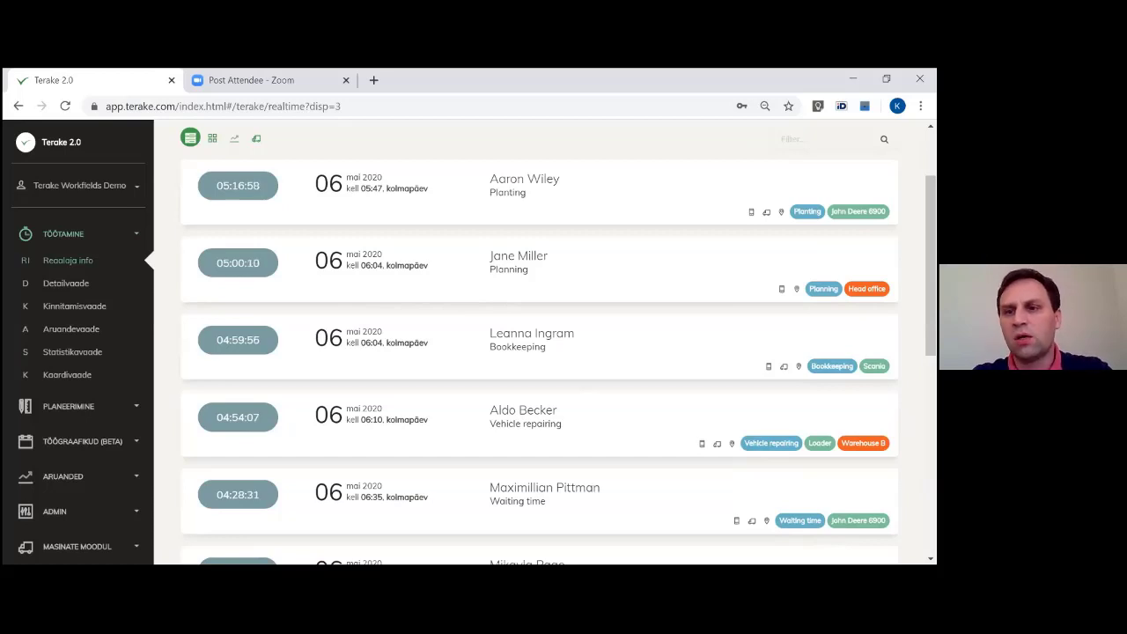
pyautogui.scroll(-1, 295, 303)
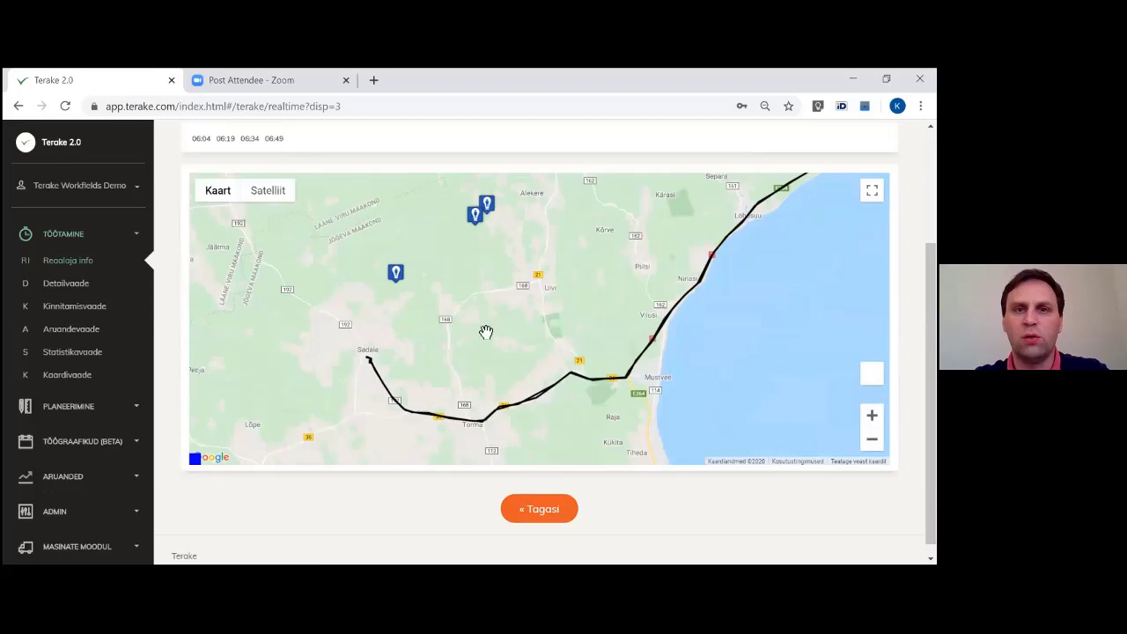
pyautogui.click(547, 507)
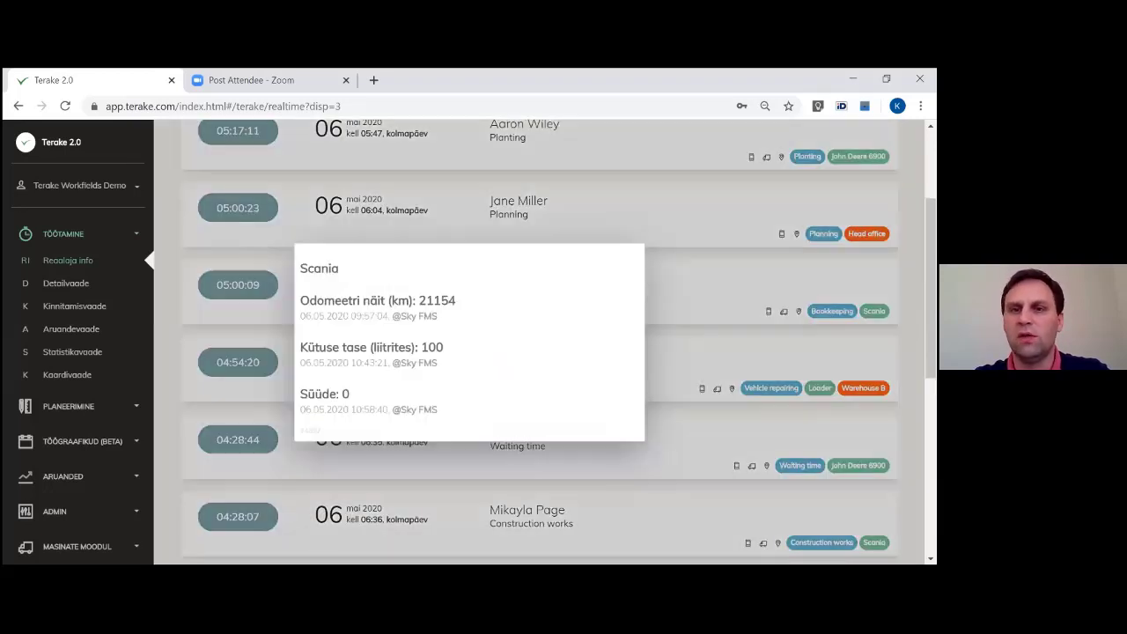
# Step: Check the Scania readings for the Bookkeeping job, then view the location map of the Waiting time job and return to the list
pyautogui.click(769, 311)
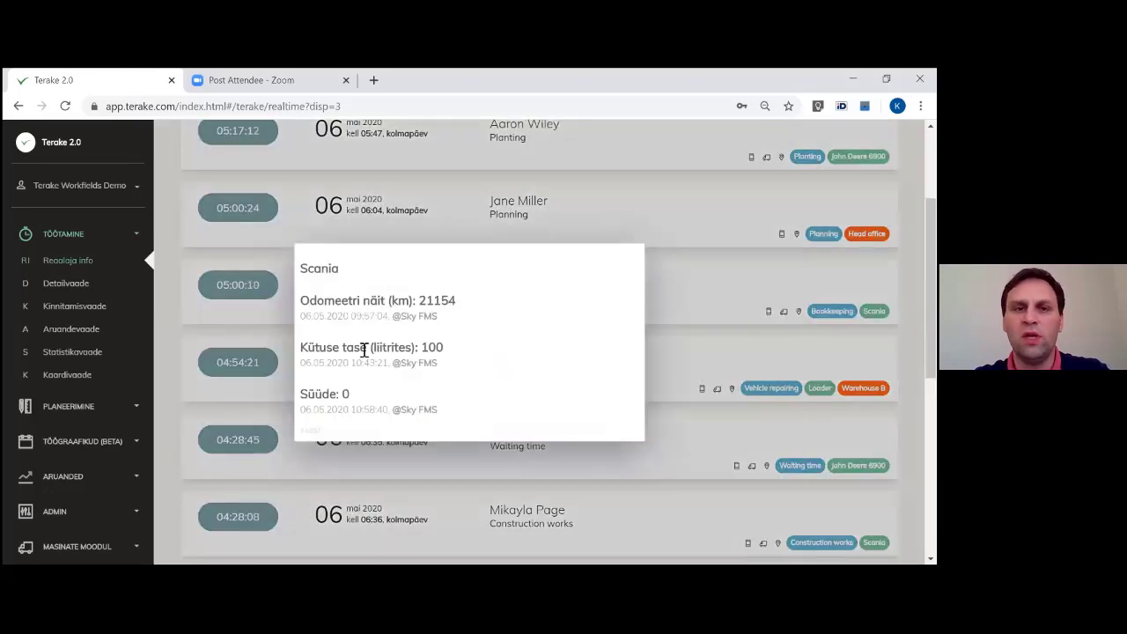
pyautogui.click(683, 338)
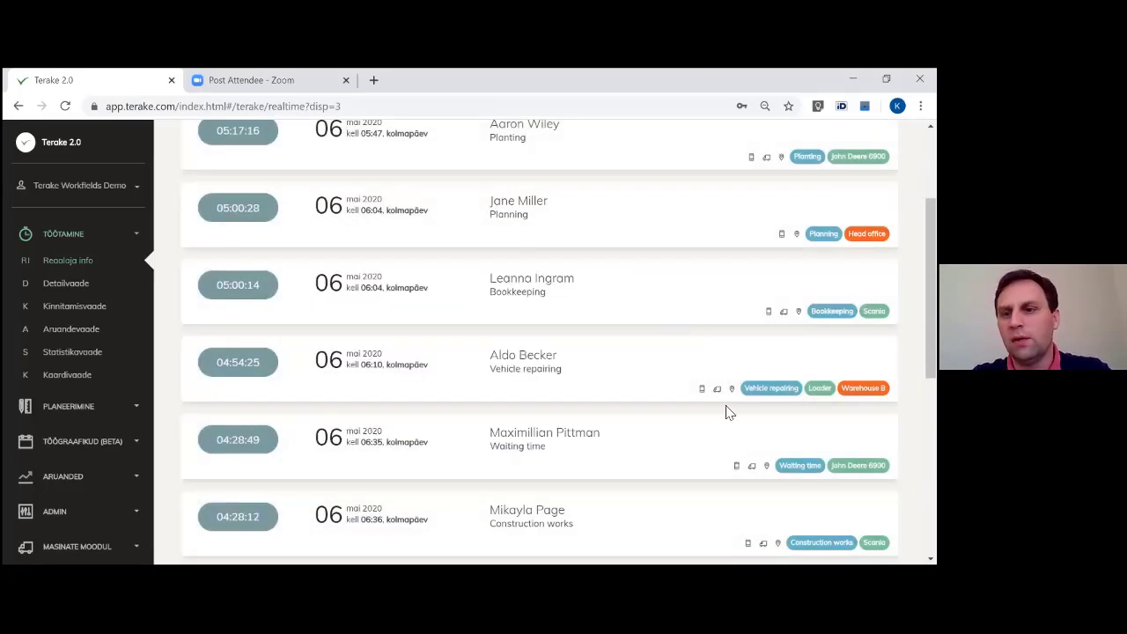
pyautogui.click(673, 353)
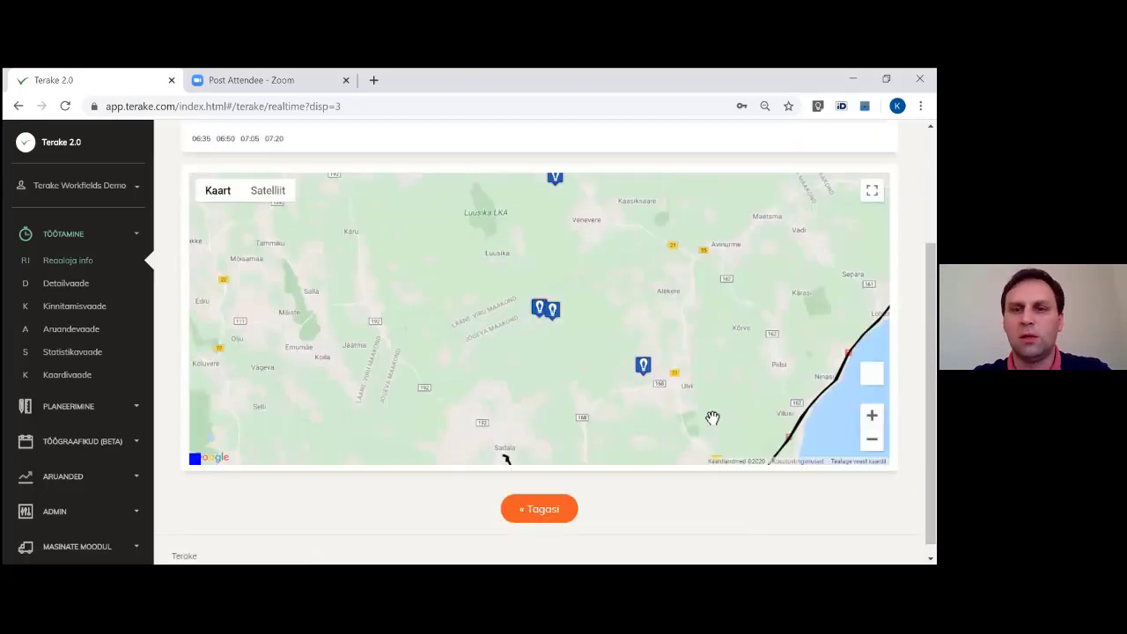
pyautogui.click(558, 509)
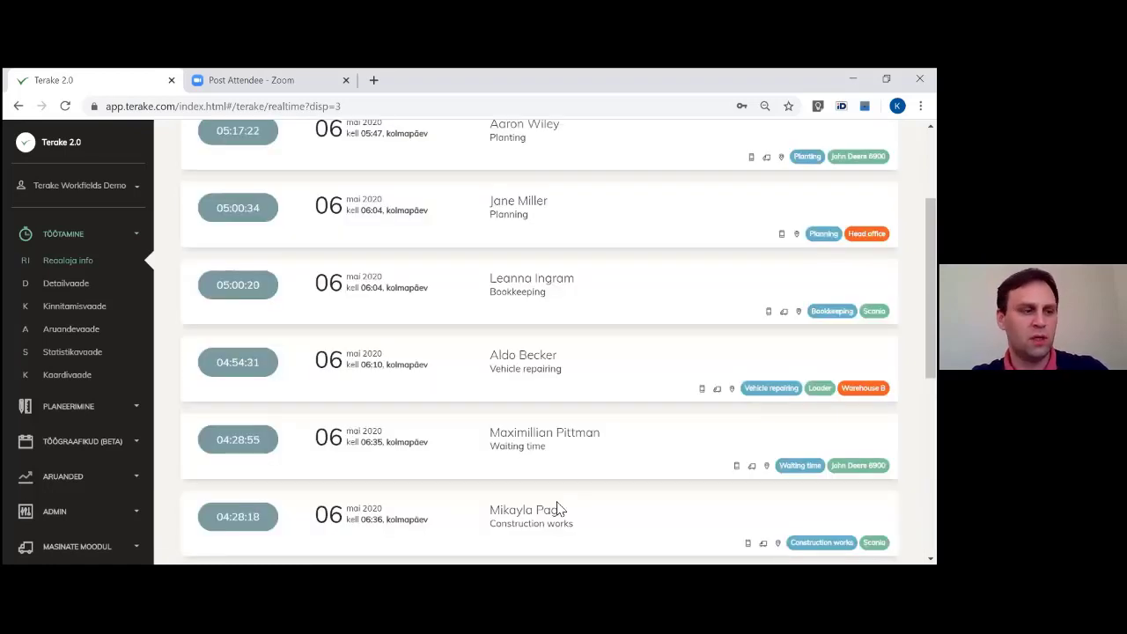
pyautogui.moveTo(605, 470); pyautogui.dragTo(615, 317)
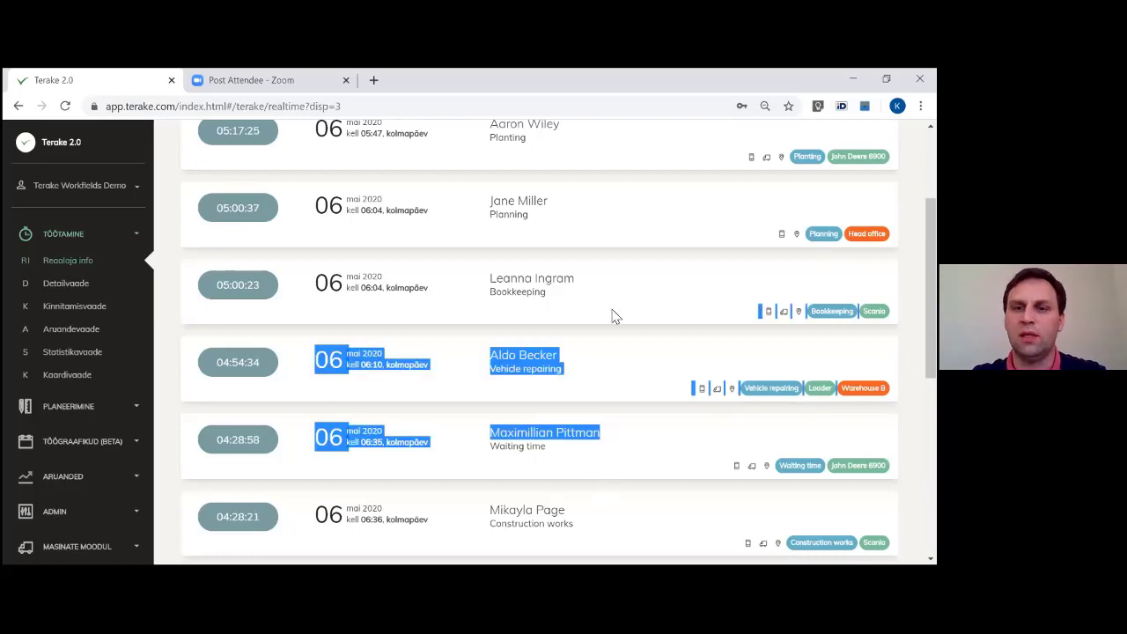
# Step: Open the approval view (Kinnitamisvaade) and examine the unapproved jobs across all table columns
pyautogui.click(74, 308)
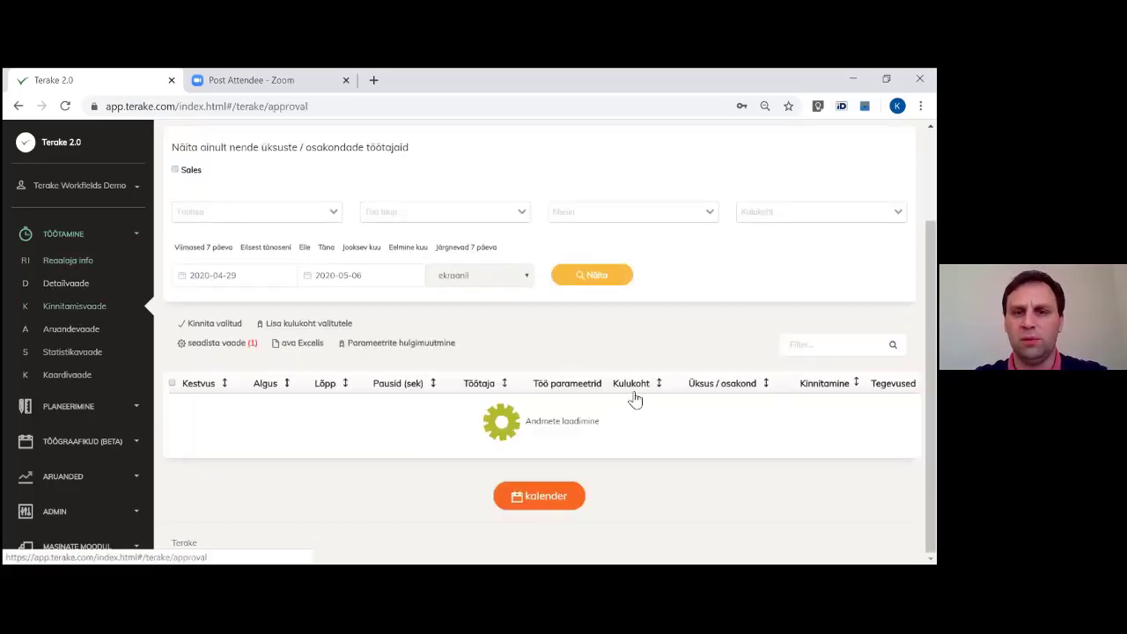
pyautogui.scroll(-1, 656, 383)
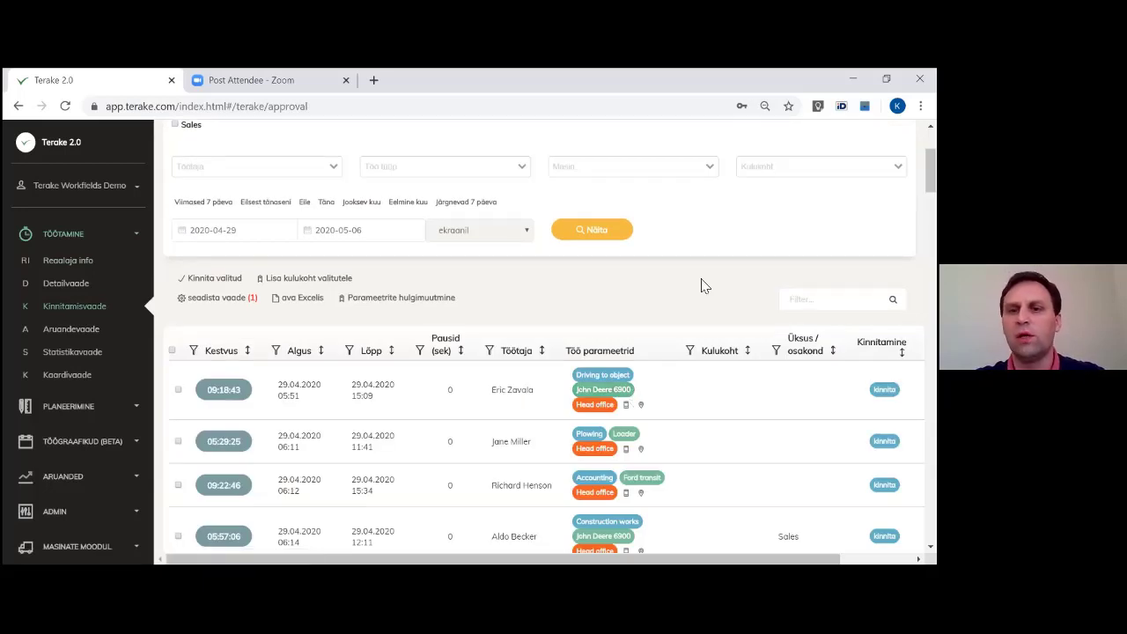
pyautogui.scroll(-2, 704, 285)
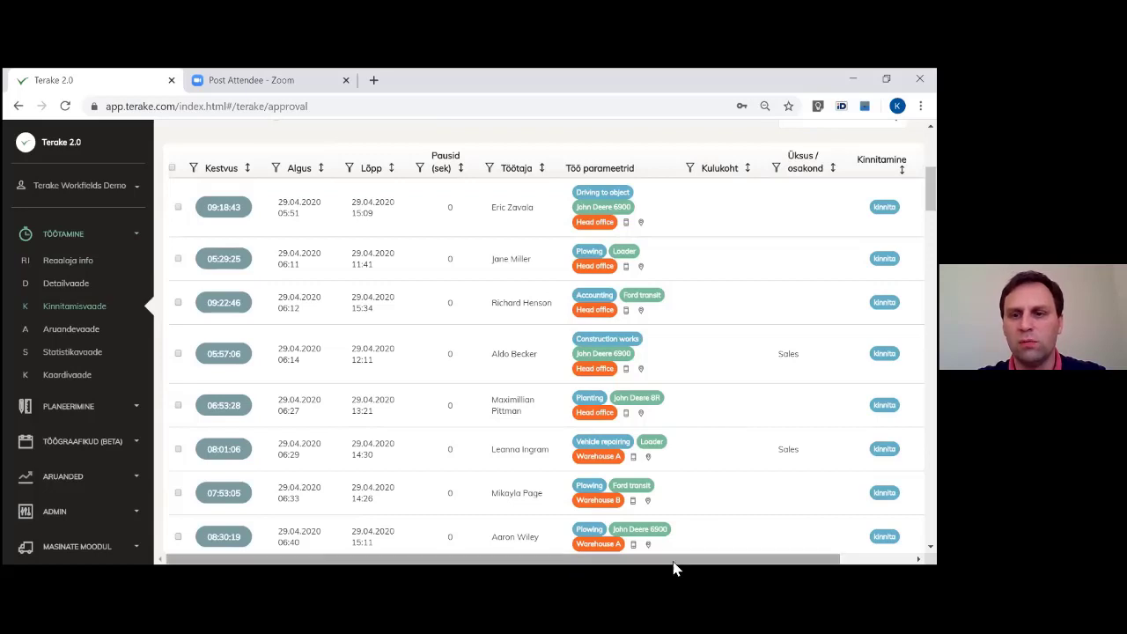
pyautogui.moveTo(739, 560); pyautogui.dragTo(812, 561)
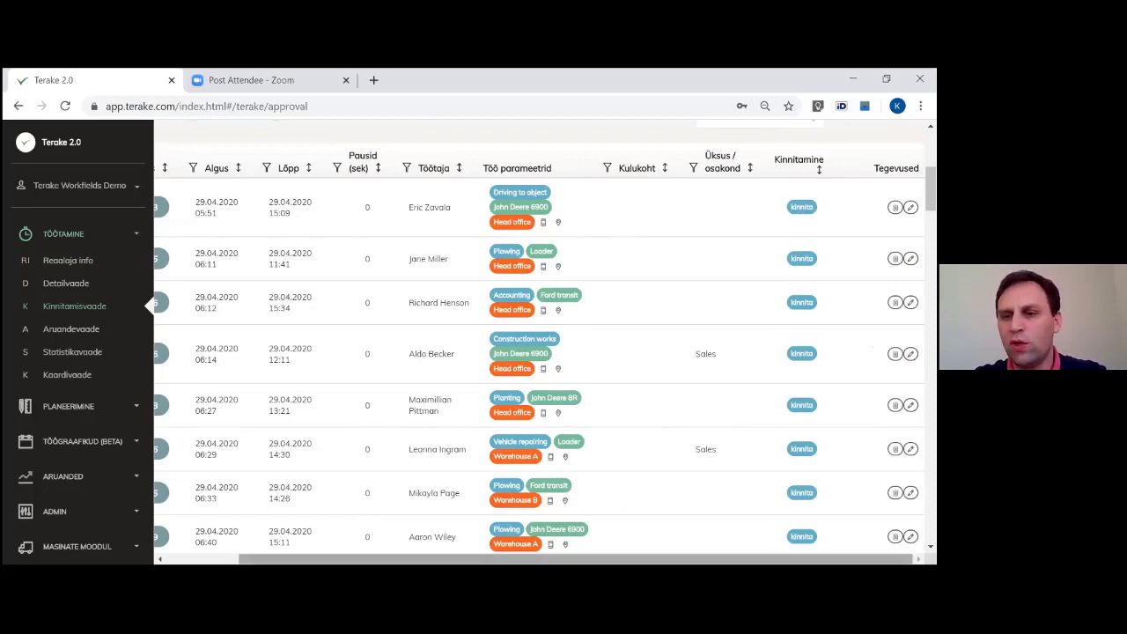
pyautogui.hscroll(-1, 539, 353)
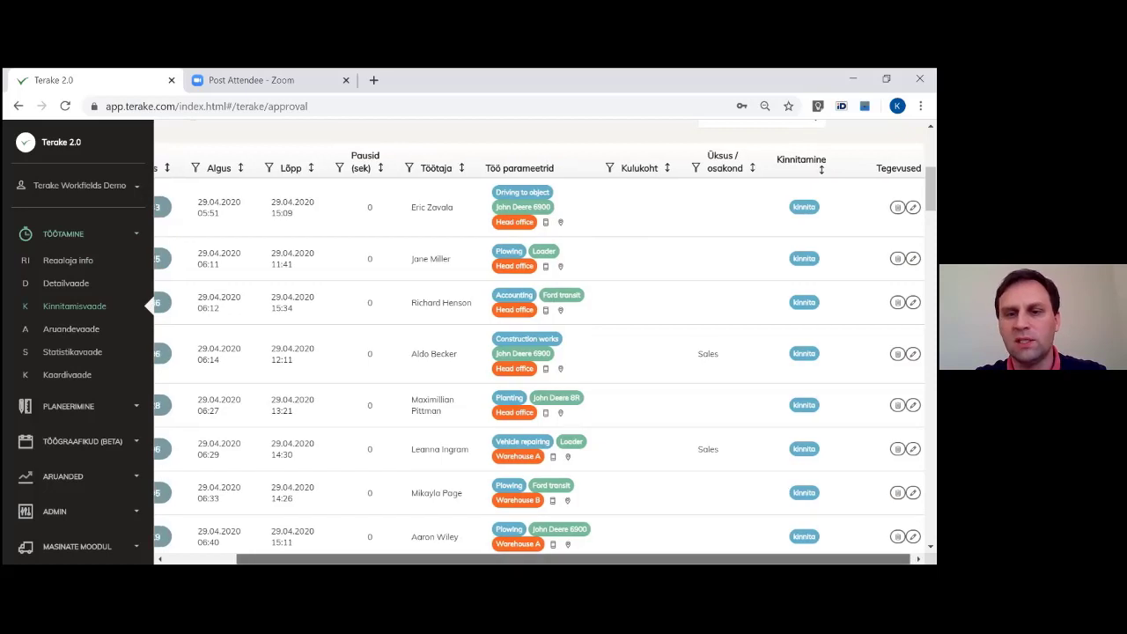
pyautogui.hscroll(-2, 539, 353)
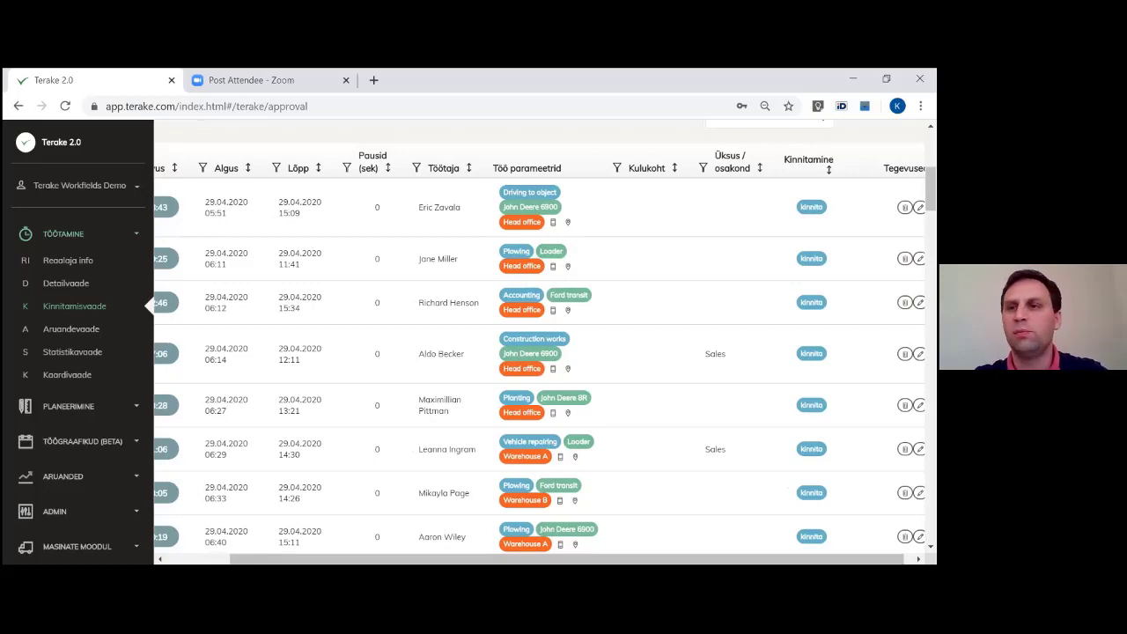
pyautogui.scroll(2, 539, 352)
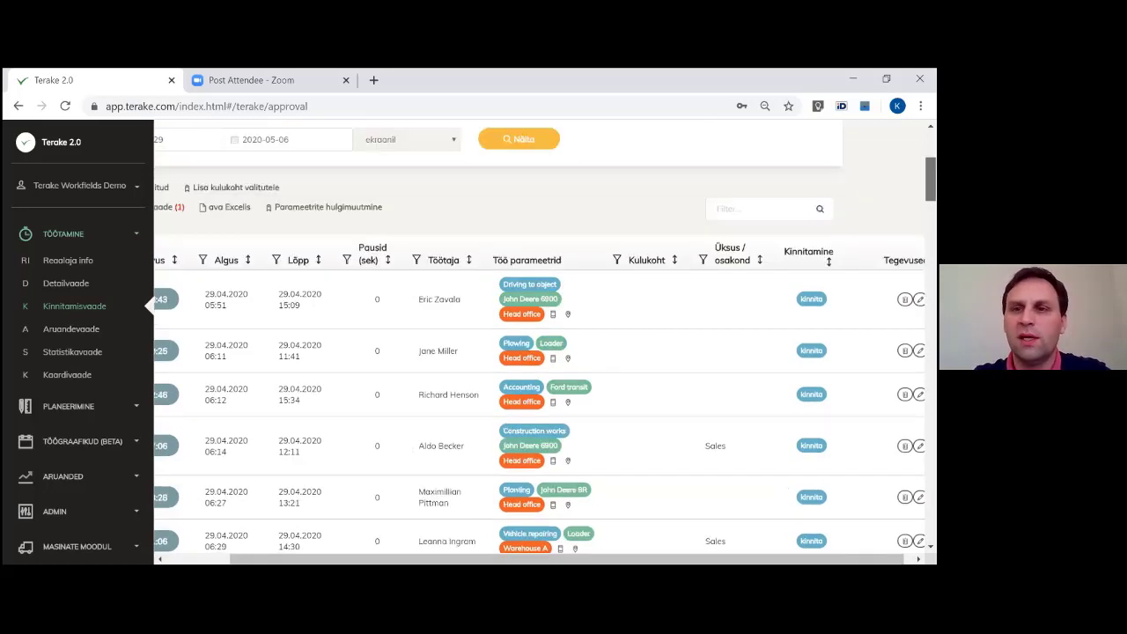
pyautogui.hscroll(-2, 649, 561)
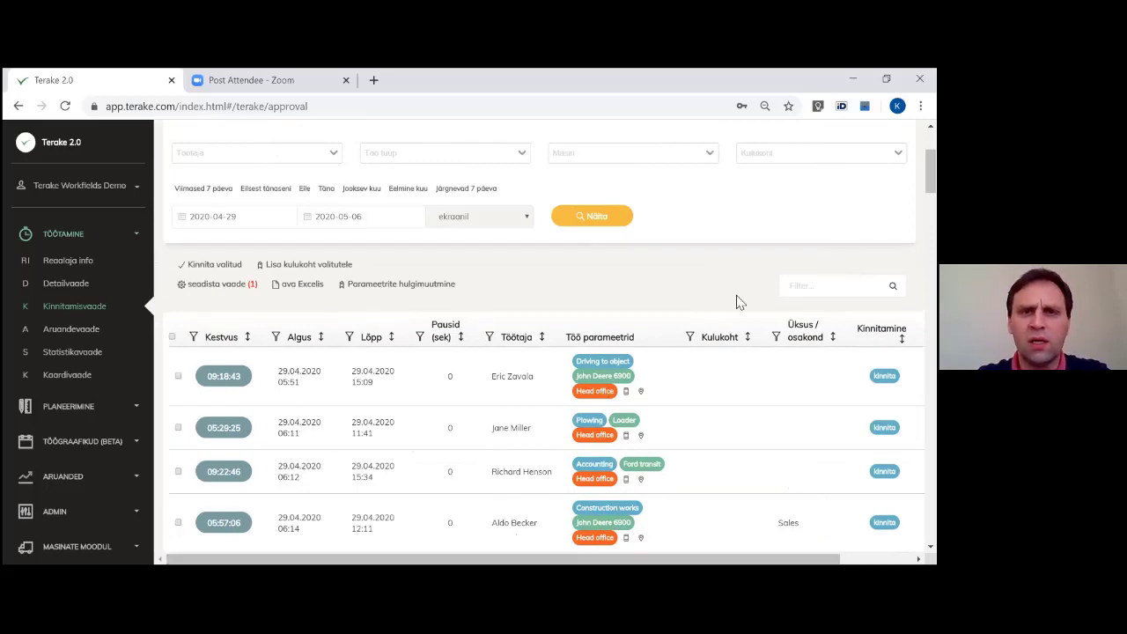
pyautogui.scroll(1, 736, 302)
pyautogui.scroll(-1, 734, 310)
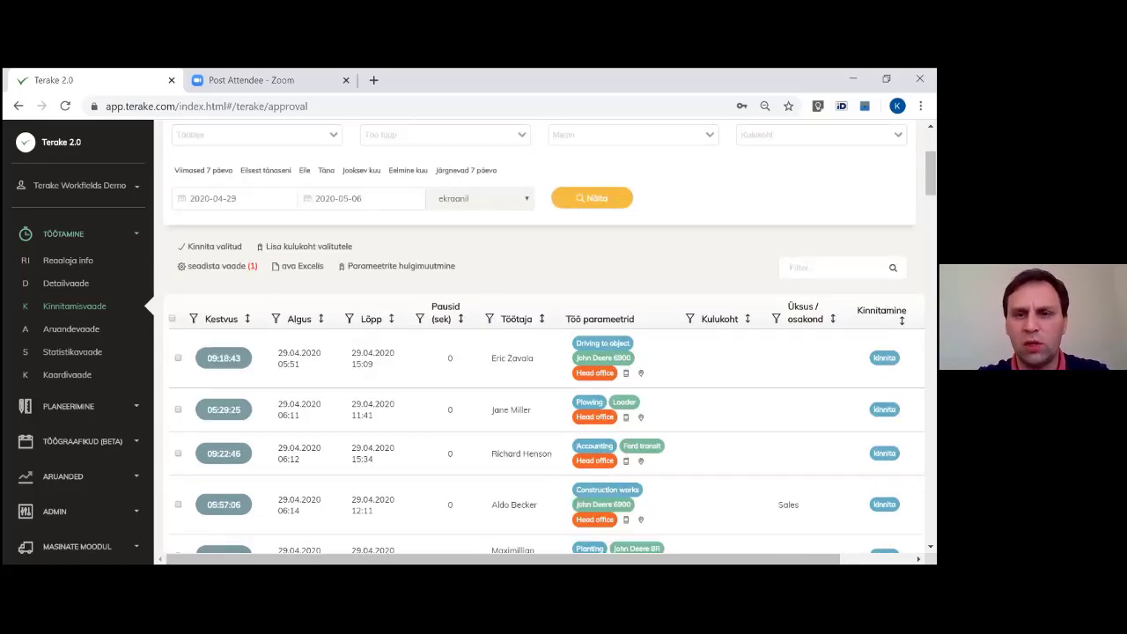
# Step: Filter the unapproved jobs by "load", review the matching entries, and clear the filter
pyautogui.write('load')
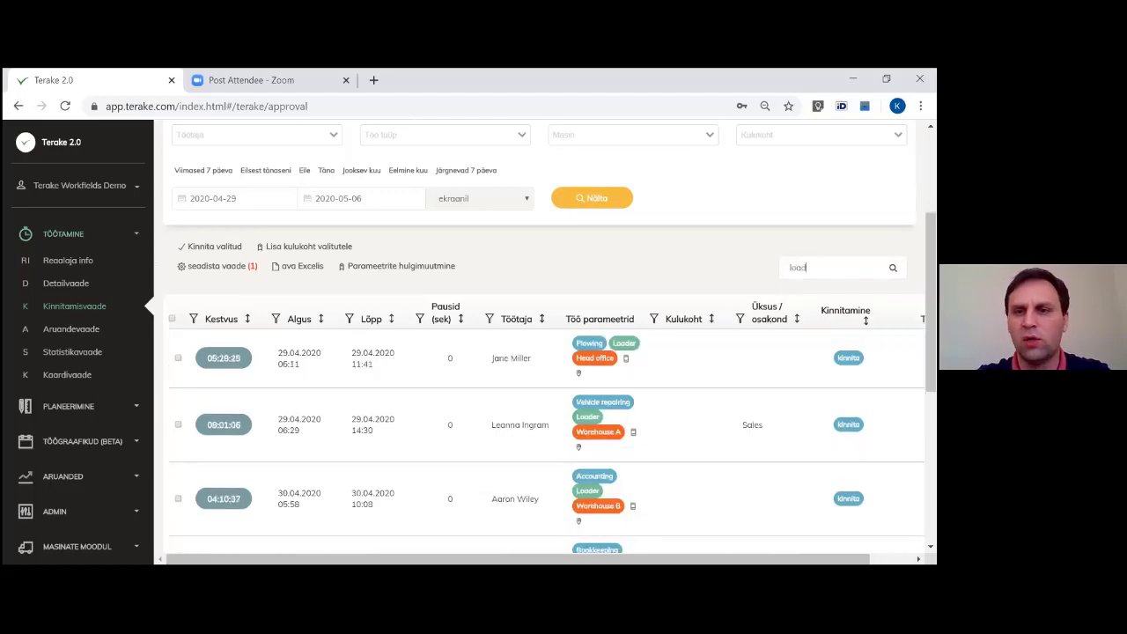
pyautogui.scroll(-4, 601, 388)
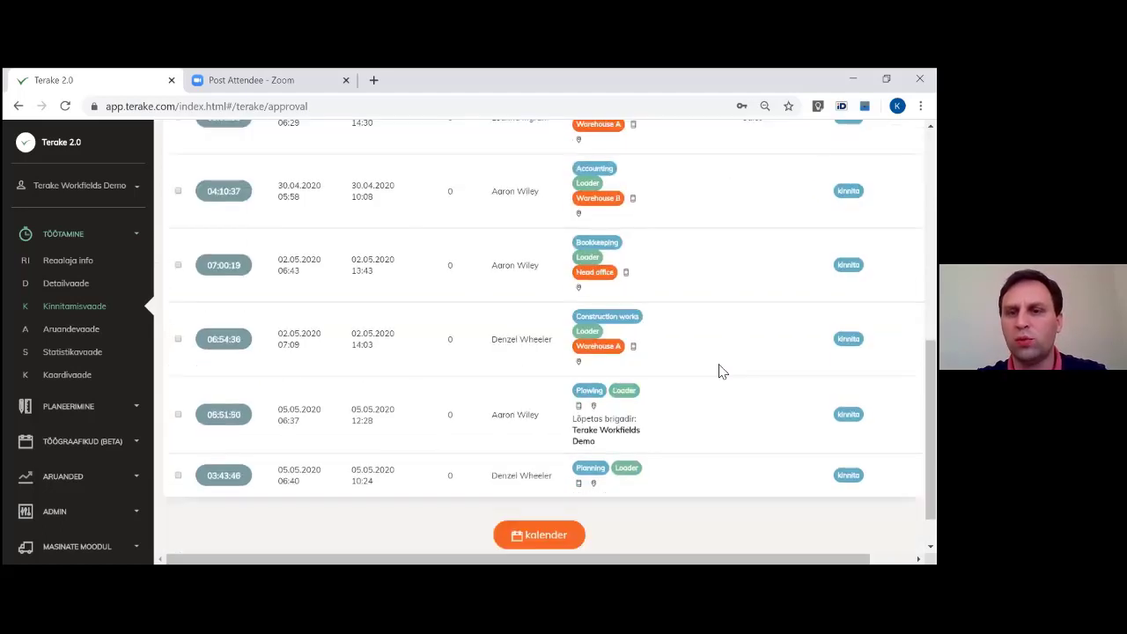
pyautogui.scroll(3, 624, 393)
pyautogui.scroll(-1, 665, 344)
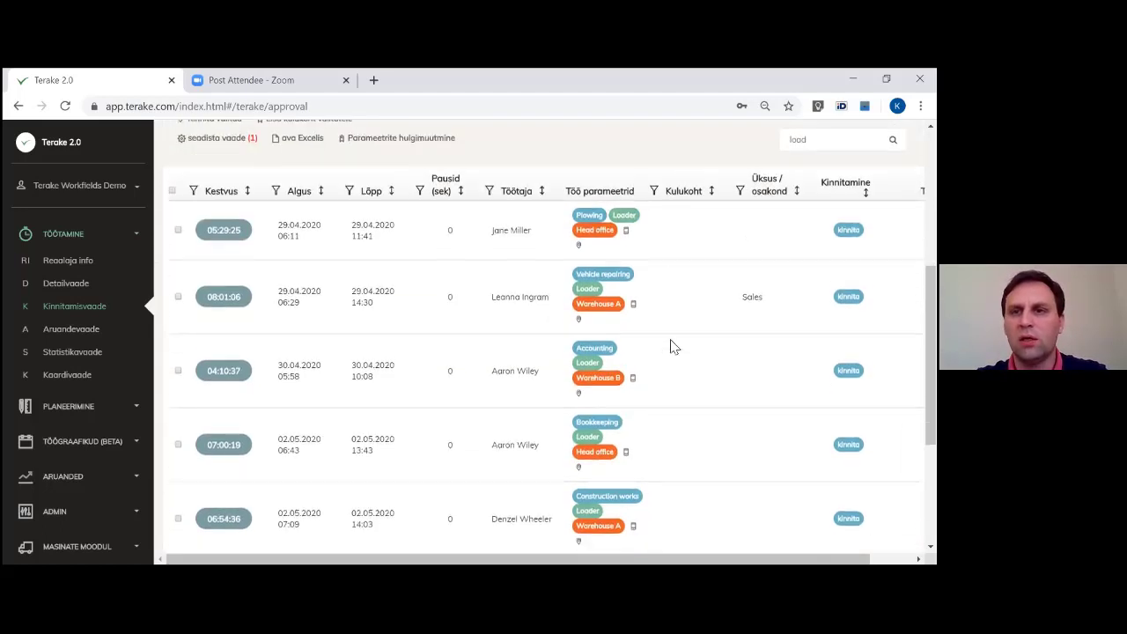
pyautogui.scroll(-1, 696, 353)
pyautogui.scroll(3, 728, 360)
pyautogui.press('BackSpace')
pyautogui.press('BackSpace')
pyautogui.press('BackSpace')
pyautogui.press('BackSpace')
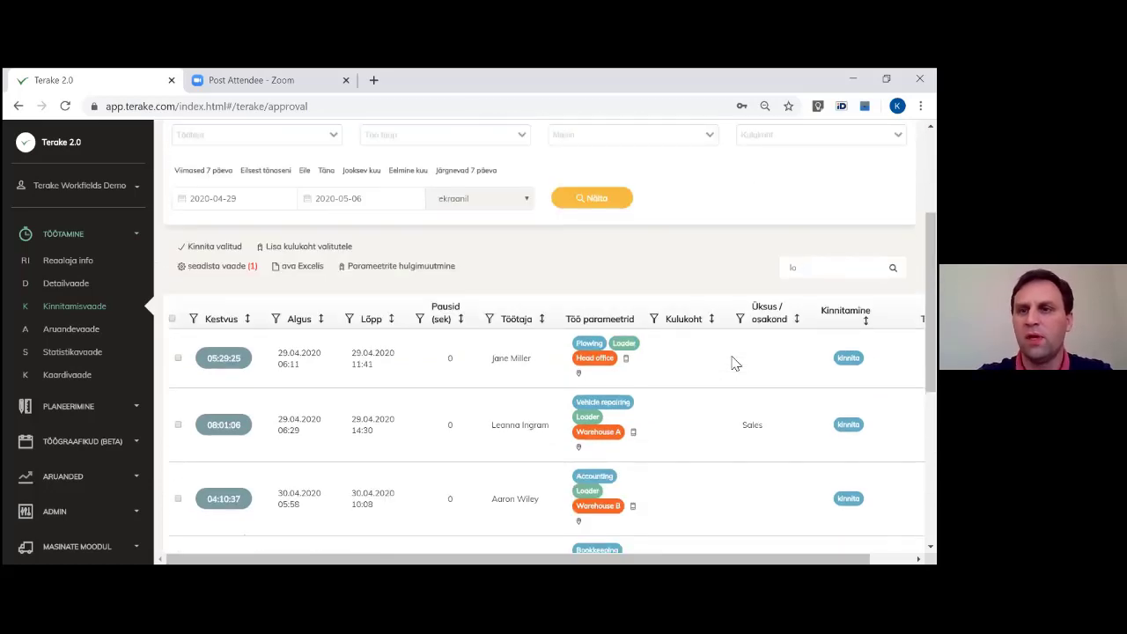
# Step: Approve the first Driving to object job individually, then select all remaining jobs and approve them together
pyautogui.click(884, 358)
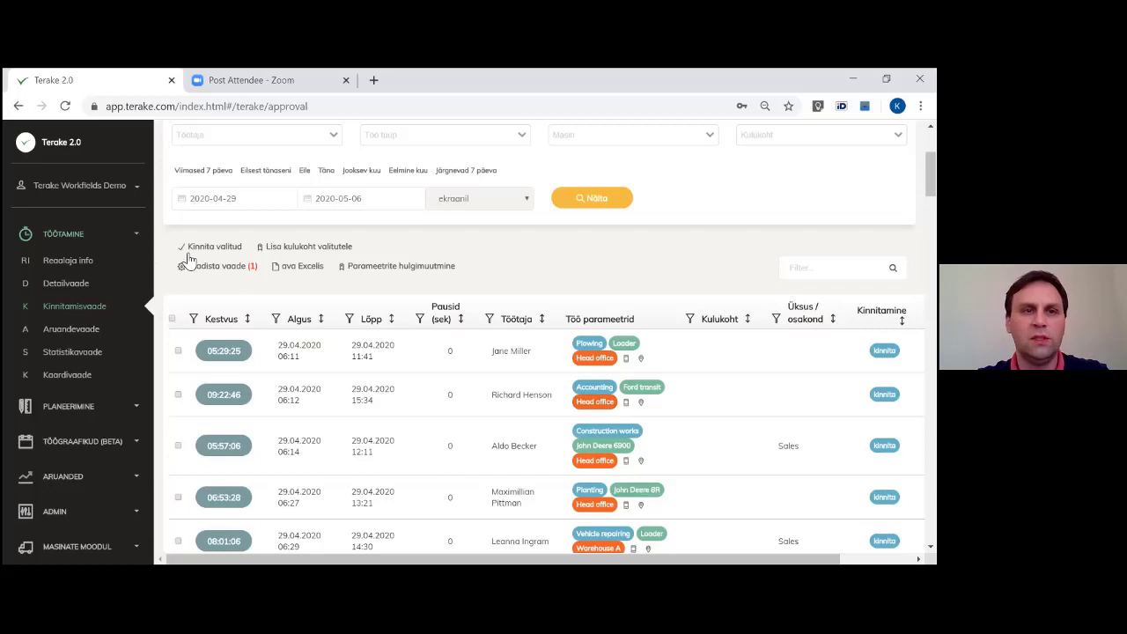
pyautogui.click(172, 319)
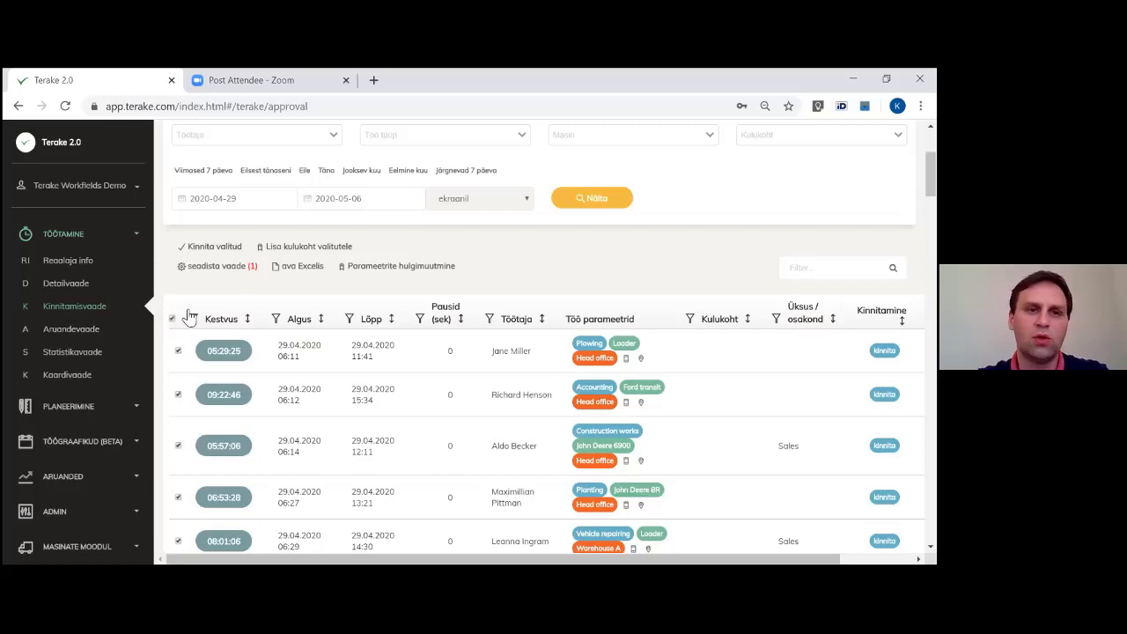
pyautogui.click(231, 249)
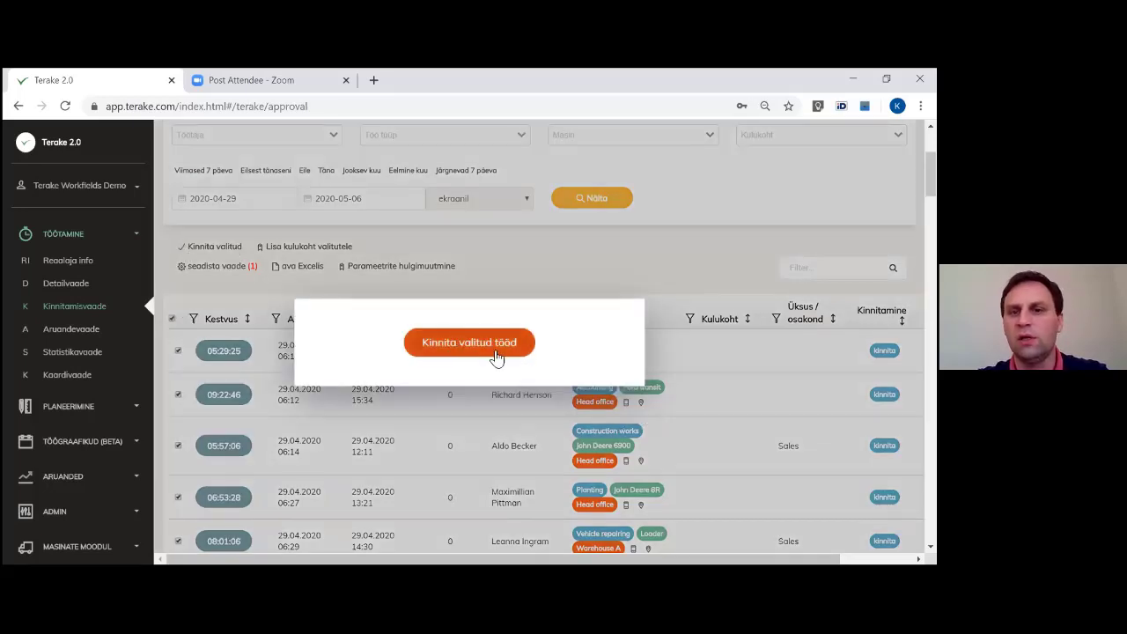
pyautogui.click(496, 353)
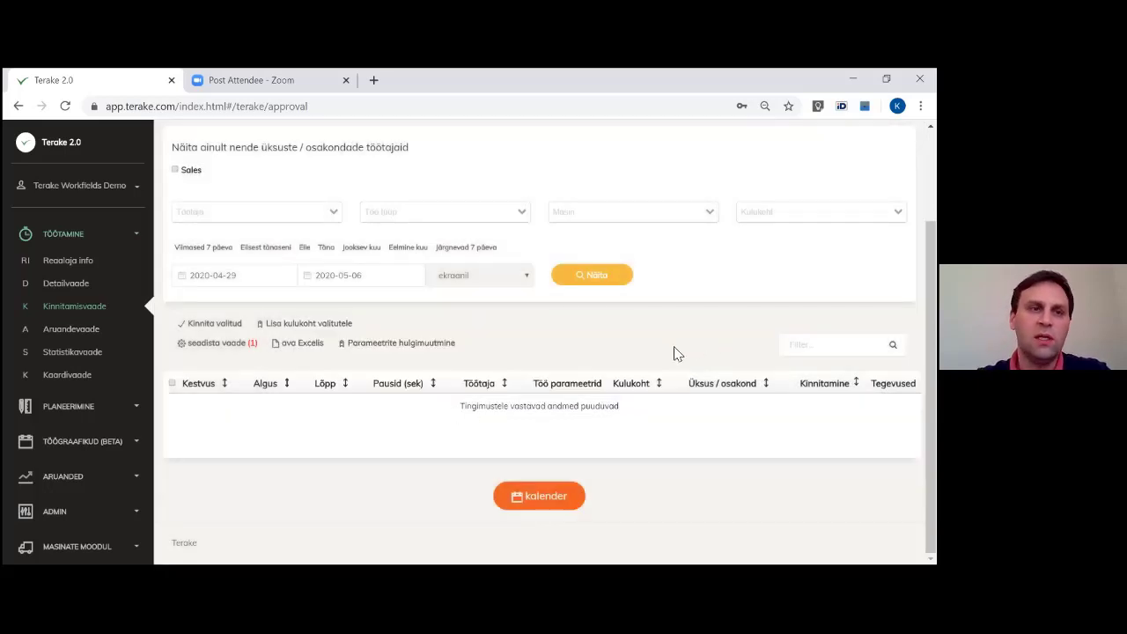
# Step: Open the detail view (Detailvaade) and examine the approval status, approver and action columns of the jobs
pyautogui.click(56, 284)
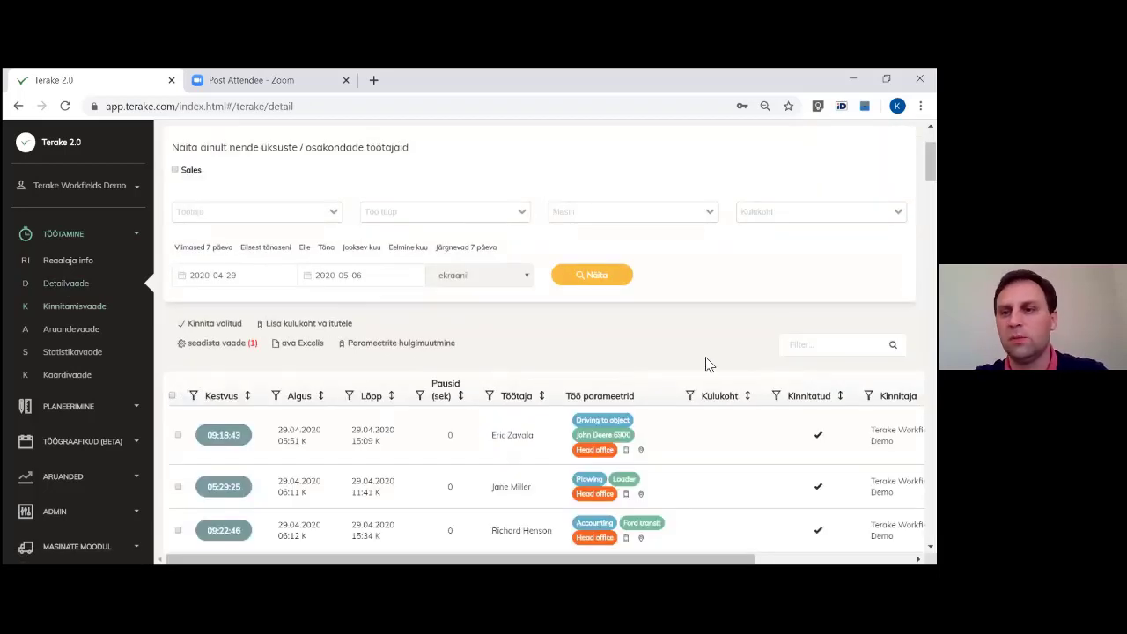
pyautogui.scroll(-2, 704, 364)
pyautogui.moveTo(700, 561); pyautogui.dragTo(754, 560)
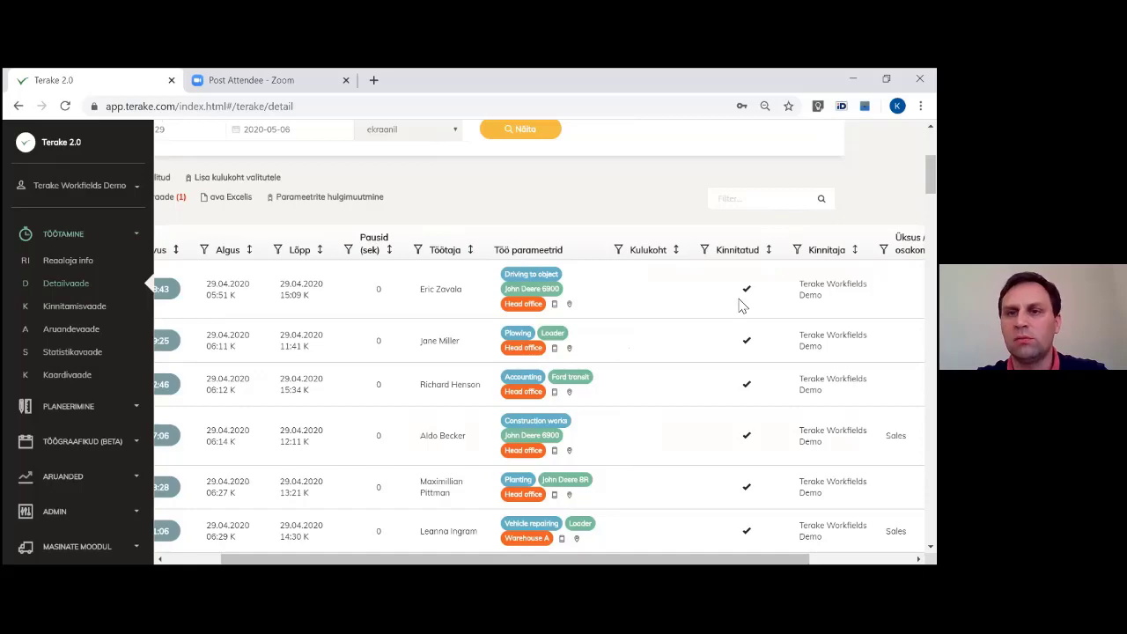
pyautogui.scroll(-4, 744, 303)
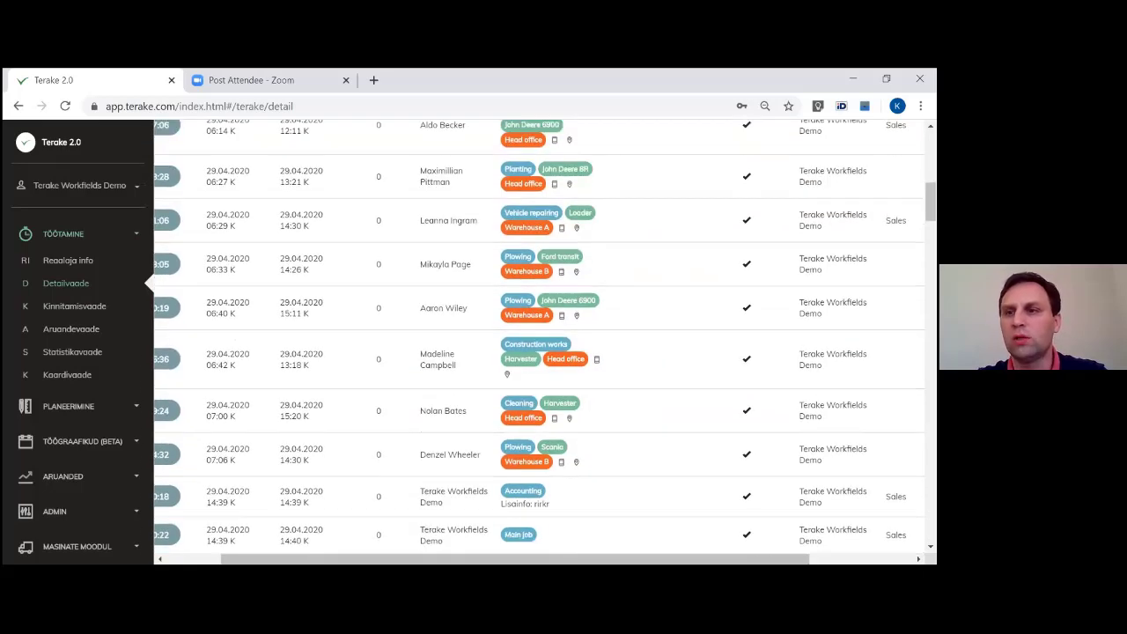
pyautogui.scroll(4, 687, 352)
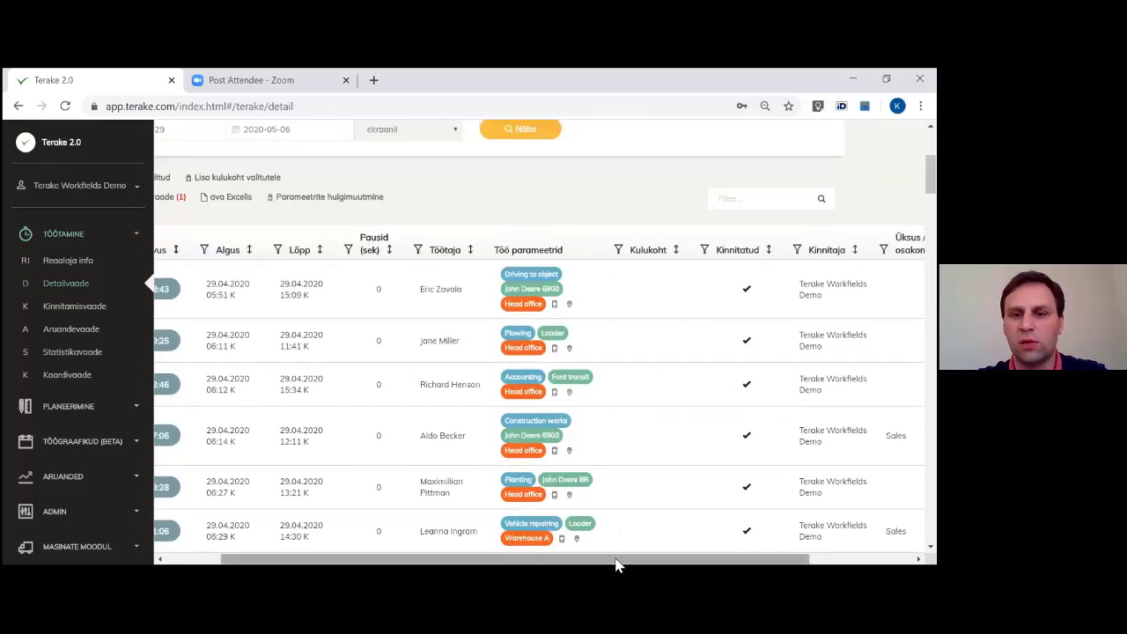
pyautogui.moveTo(612, 564); pyautogui.dragTo(556, 564)
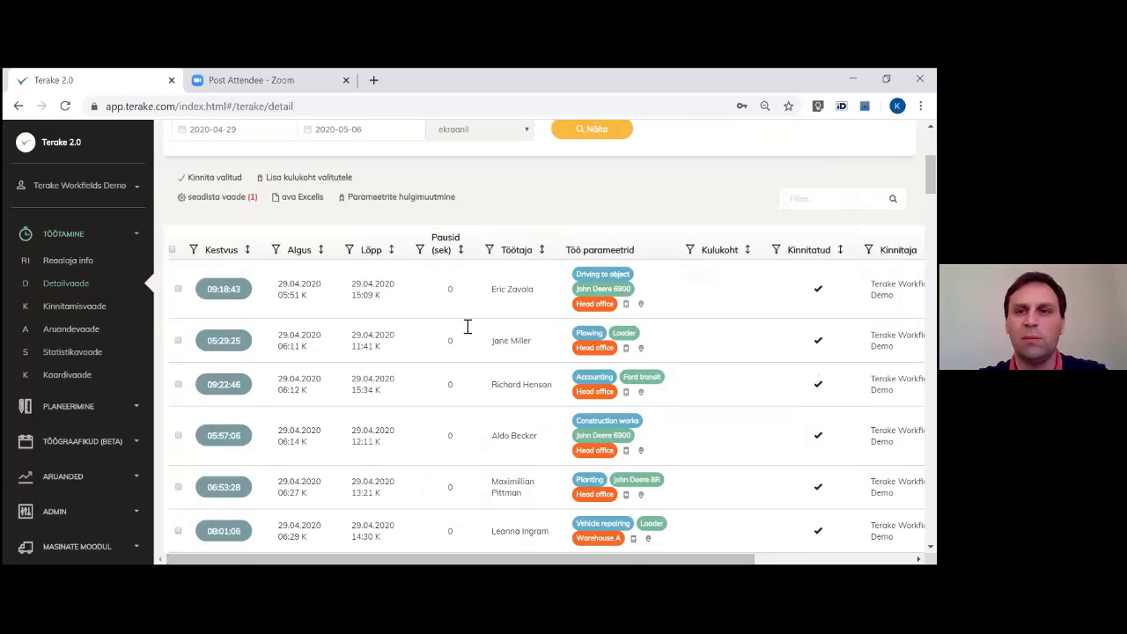
pyautogui.hscroll(5, 546, 396)
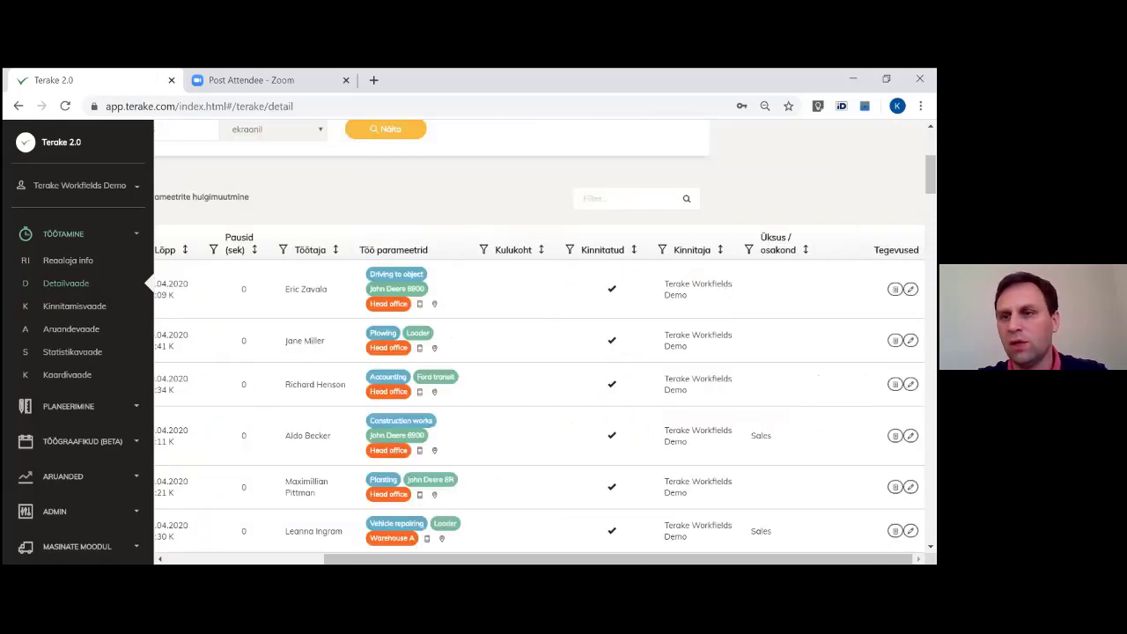
# Step: Open the first Driving to object job for editing, check its change log, and return to its basic data (Põhiandmed)
pyautogui.click(909, 289)
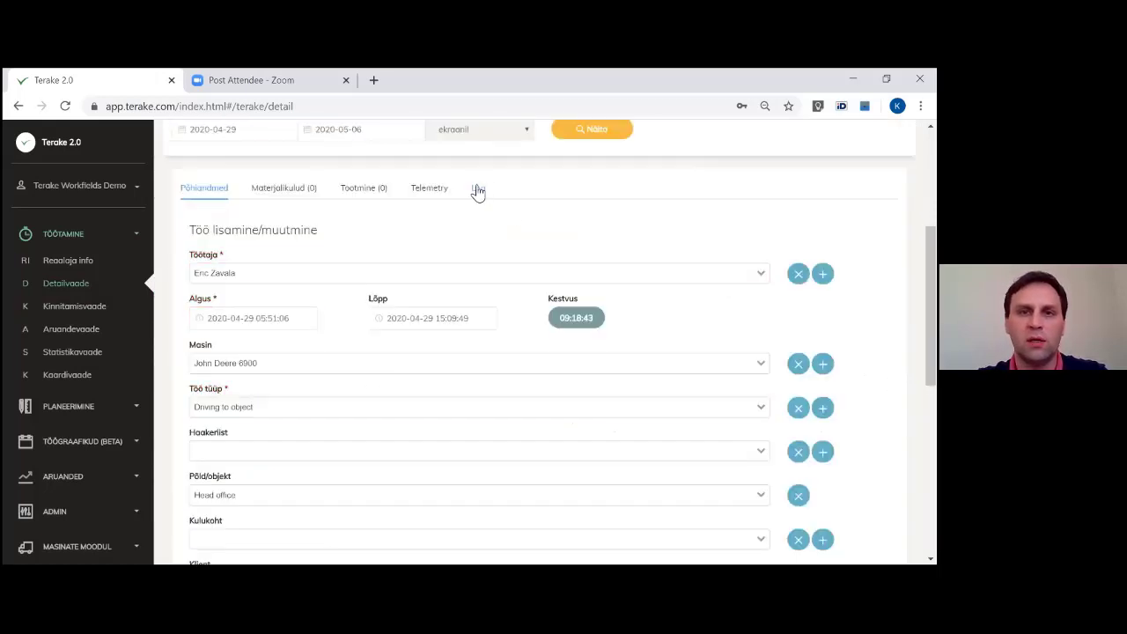
pyautogui.click(480, 189)
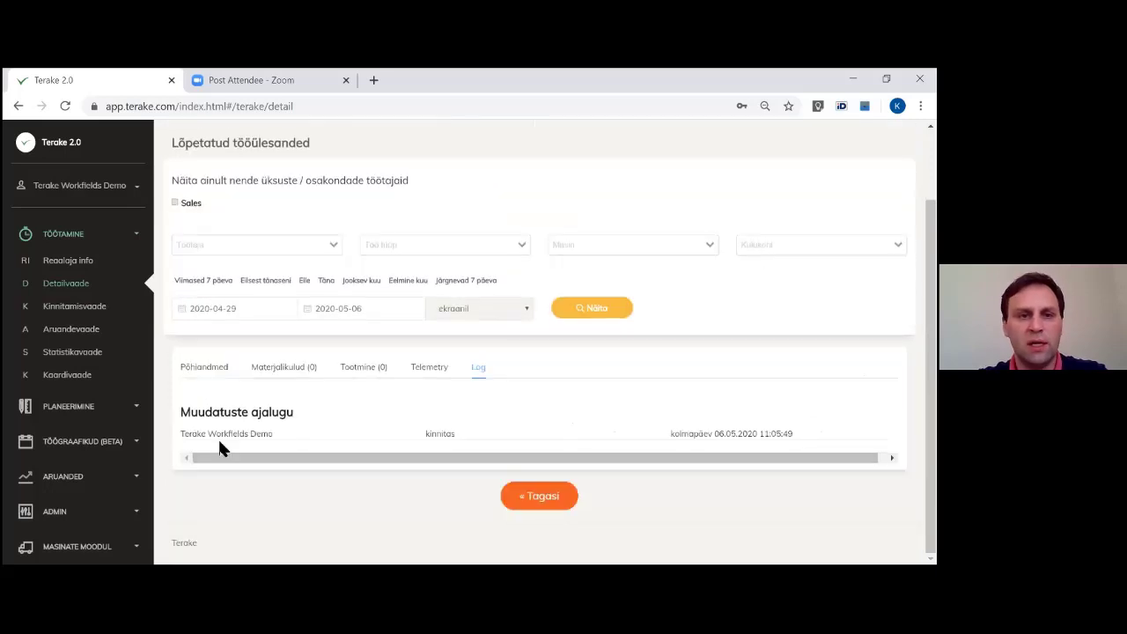
pyautogui.moveTo(205, 445); pyautogui.dragTo(697, 432)
pyautogui.click(696, 430)
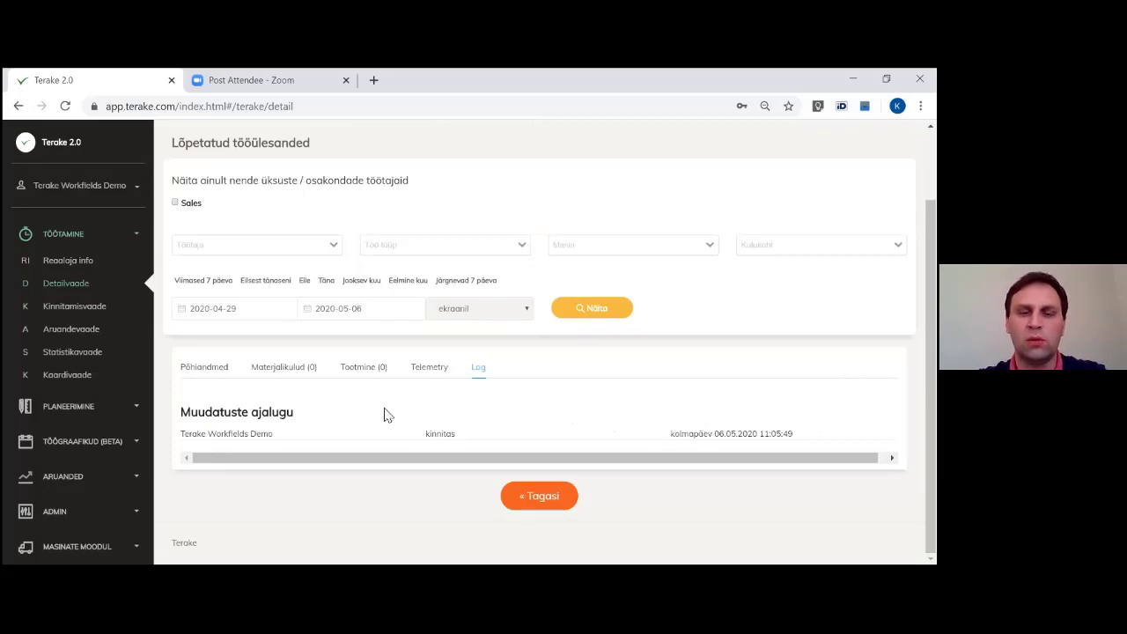
pyautogui.click(216, 368)
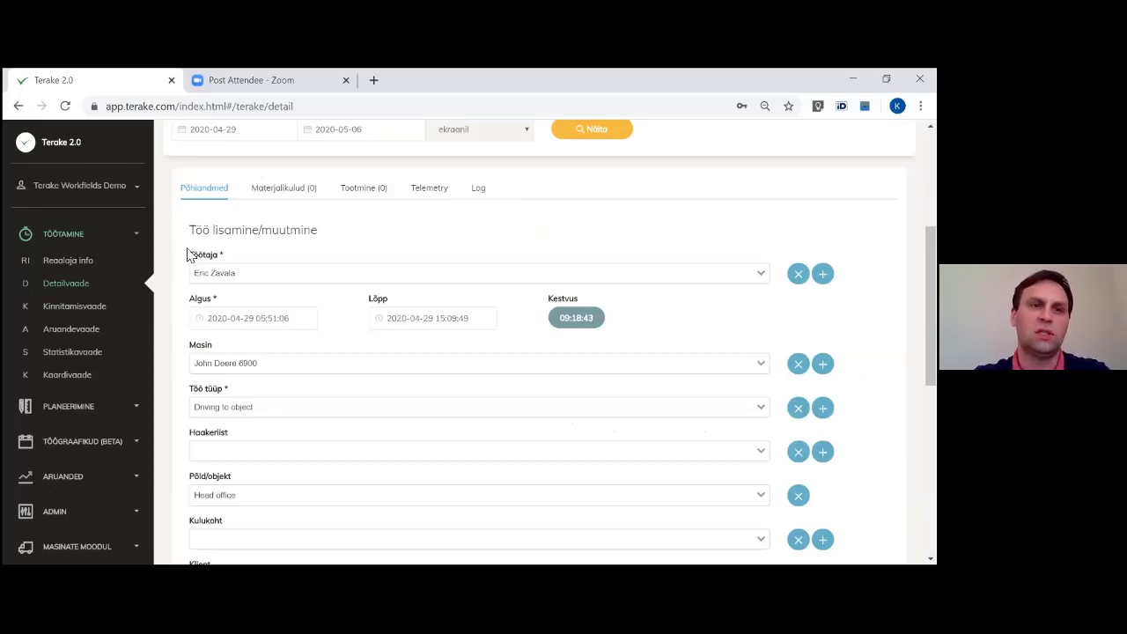
# Step: Switch the completed jobs to the calendar view (Kalender) and examine each worker's daily and total hours
pyautogui.scroll(2, 225, 259)
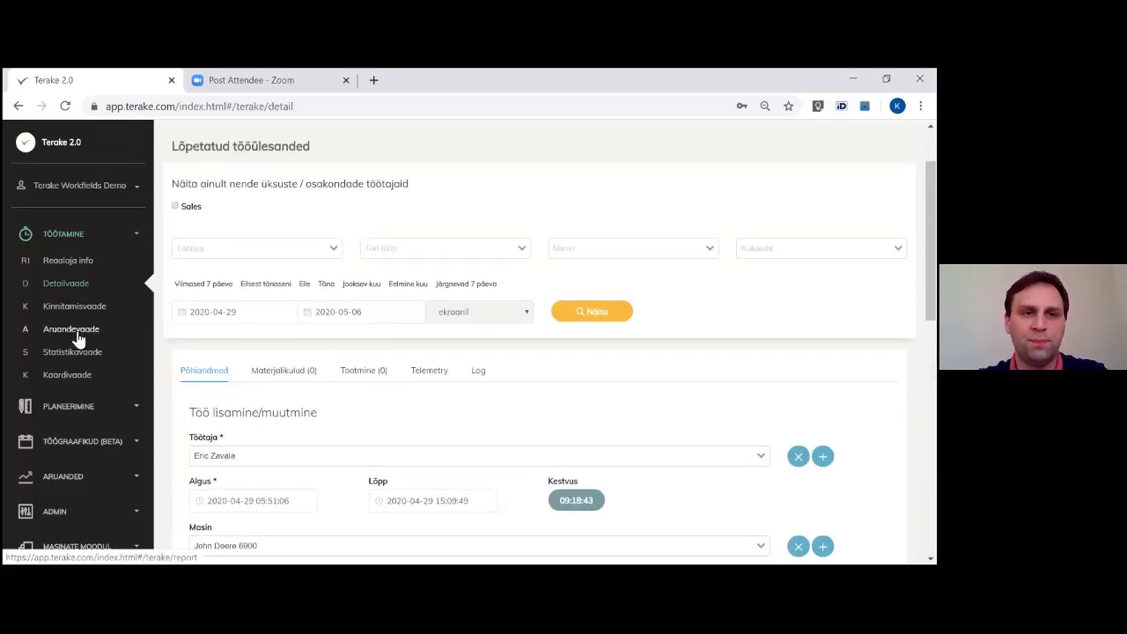
pyautogui.scroll(1, 335, 237)
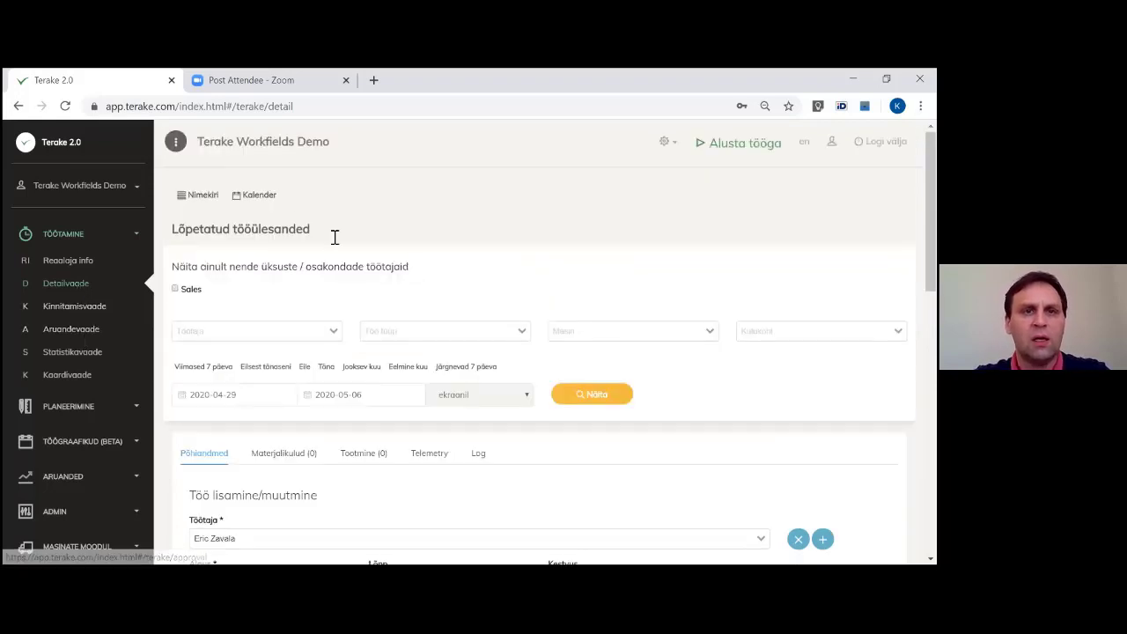
pyautogui.click(258, 196)
pyautogui.scroll(-3, 617, 370)
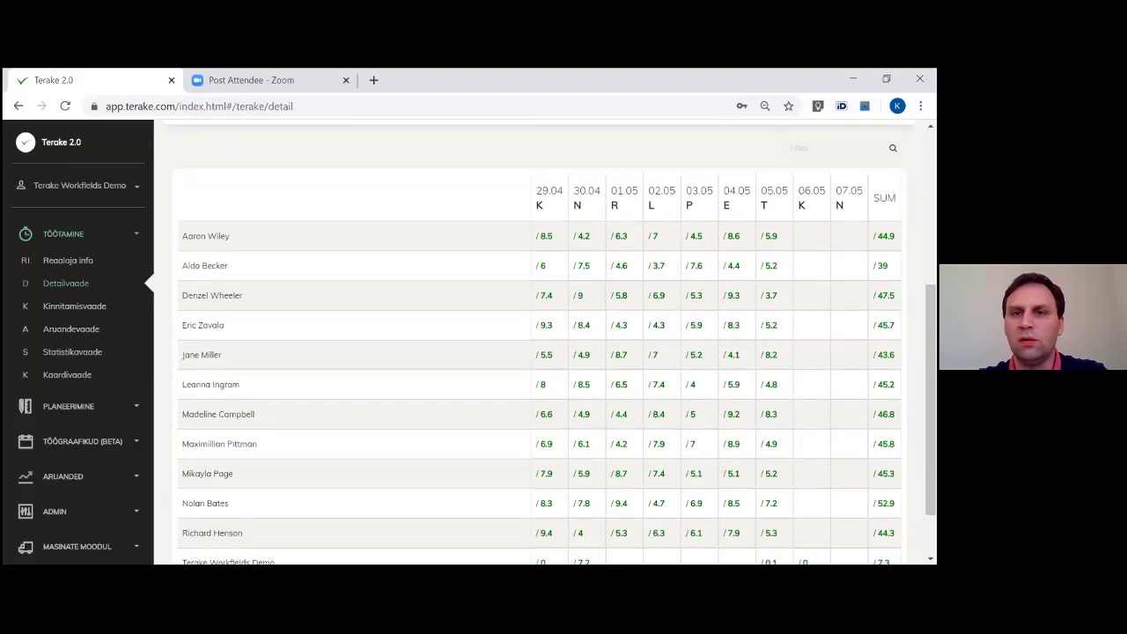
pyautogui.scroll(-1, 537, 344)
pyautogui.scroll(2, 537, 344)
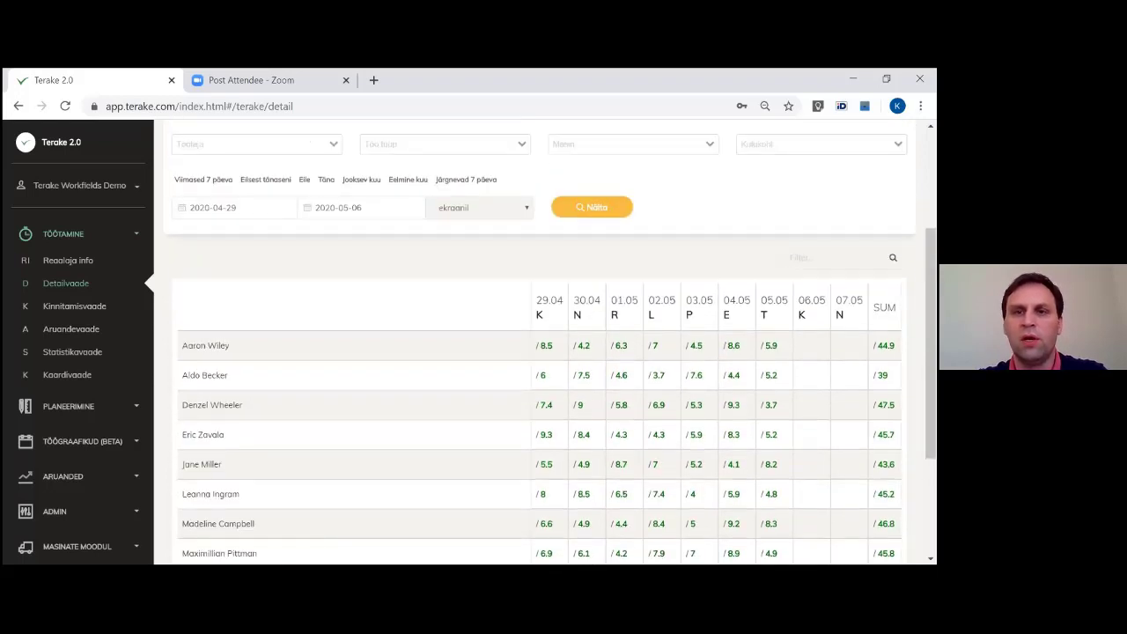
pyautogui.scroll(2, 523, 330)
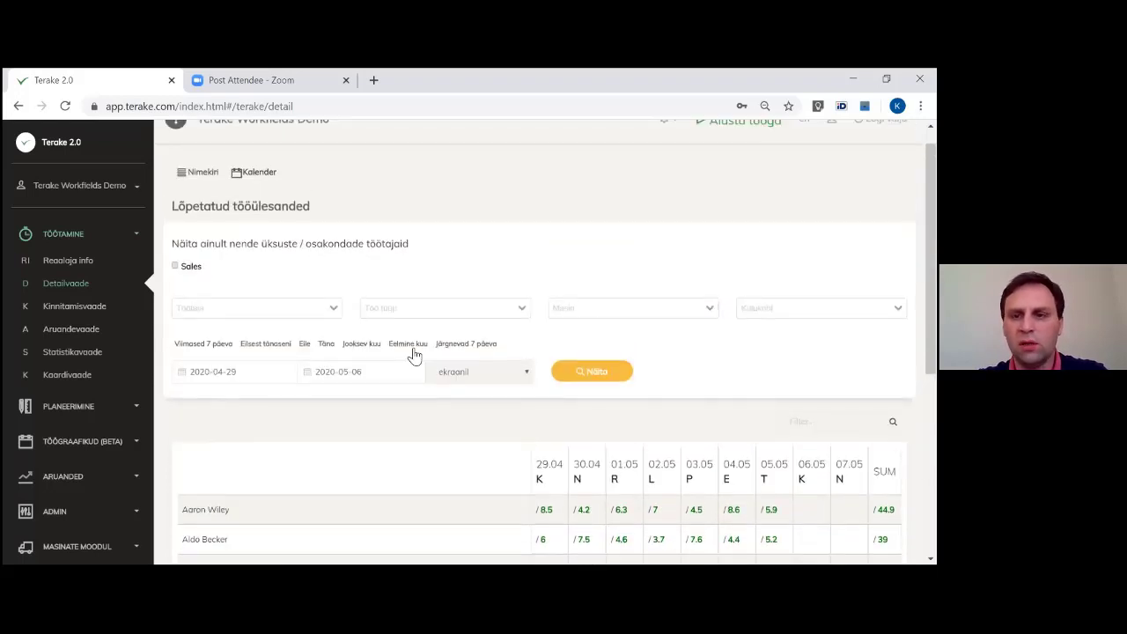
# Step: Limit the calendar to the current month (Jooksev kuu) and review the workers' hours
pyautogui.click(365, 350)
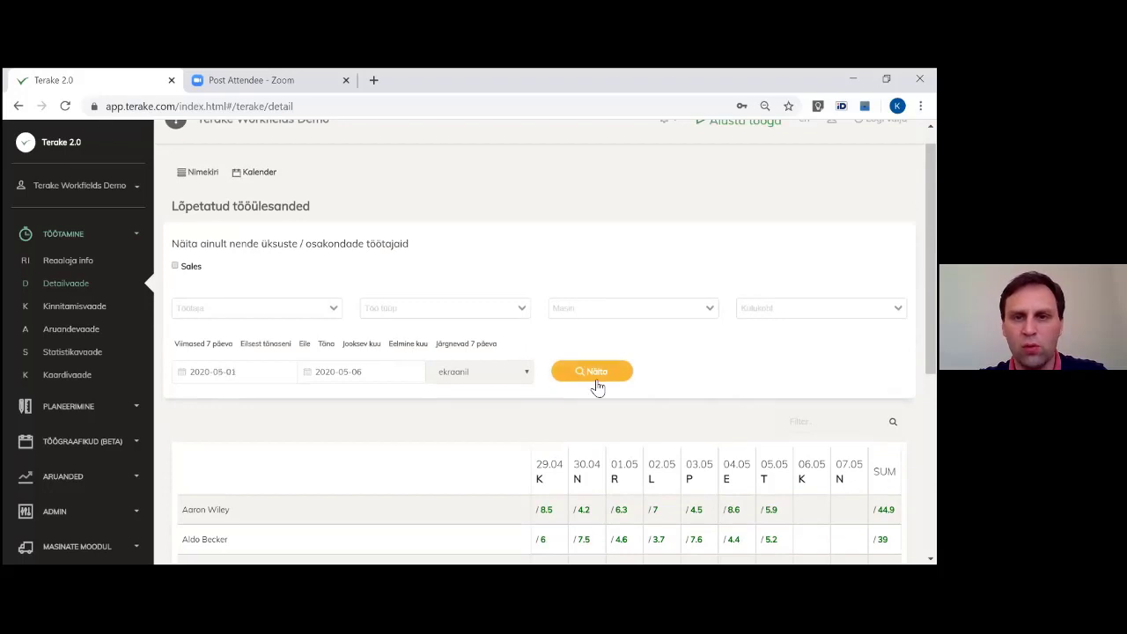
pyautogui.click(592, 372)
pyautogui.scroll(-3, 599, 361)
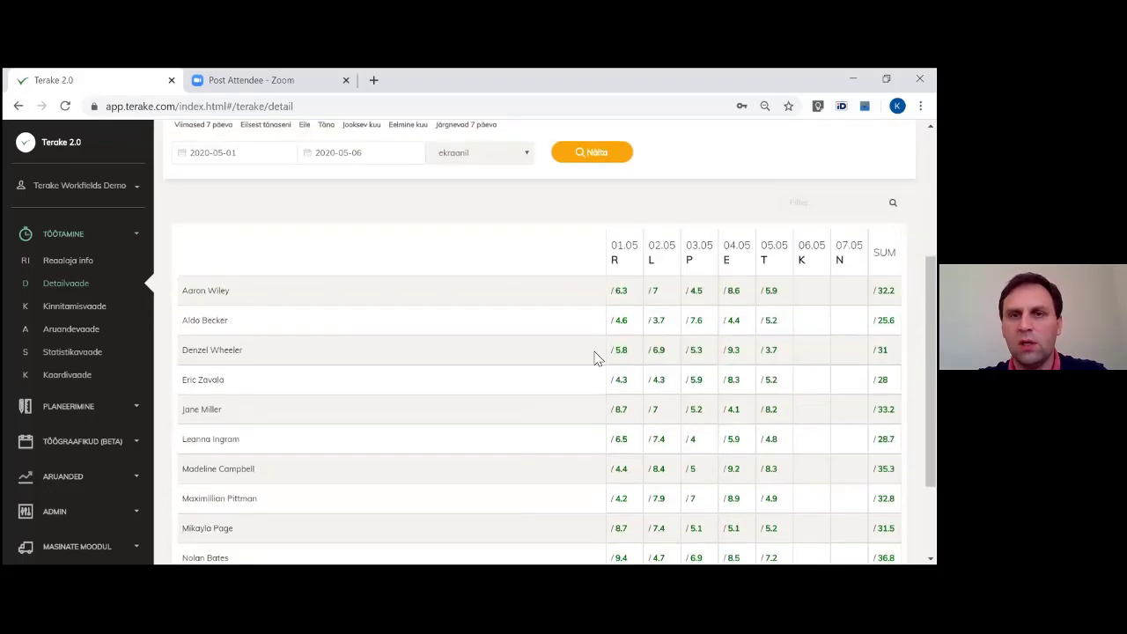
# Step: Show the previous month (Eelmine kuu), 2020-04-01 to 2020-04-30, in the calendar and review the daily hours
pyautogui.scroll(2, 442, 310)
pyautogui.click(408, 308)
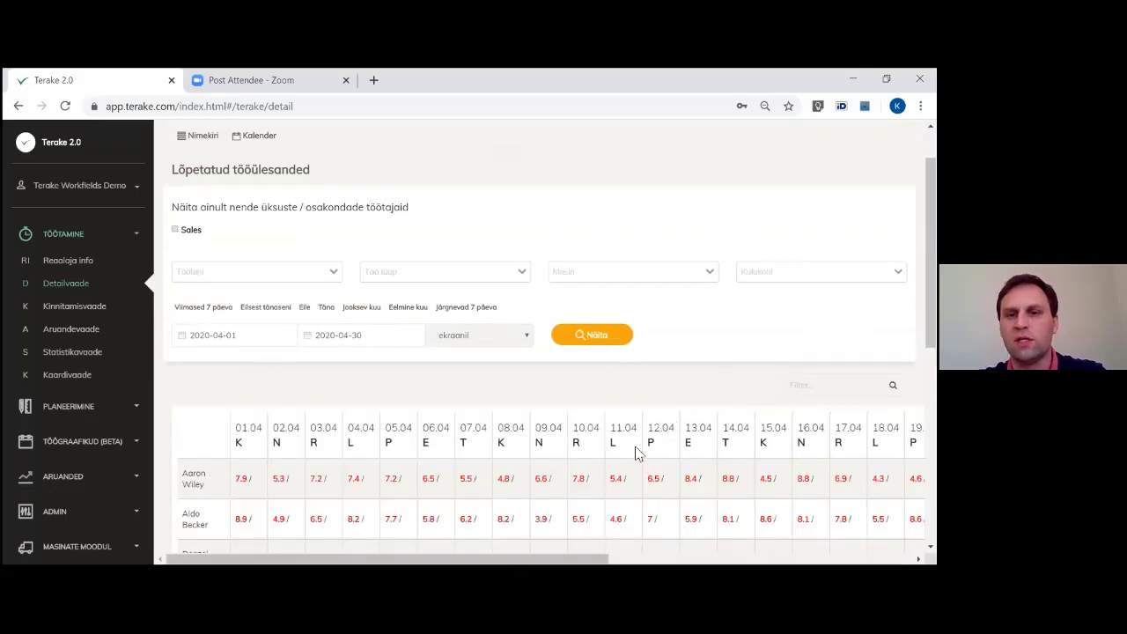
pyautogui.scroll(-10, 636, 462)
pyautogui.scroll(8, 630, 467)
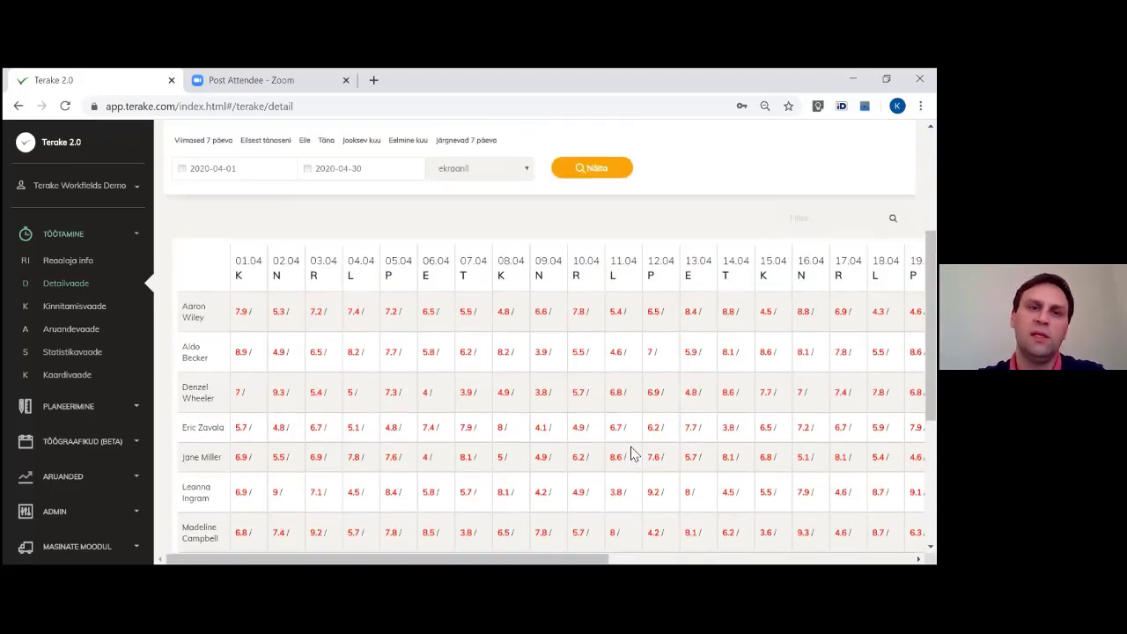
# Step: Open the first worker's 08.04 calendar entry to view its job details, and return to the calendar
pyautogui.scroll(-1, 573, 453)
pyautogui.click(506, 289)
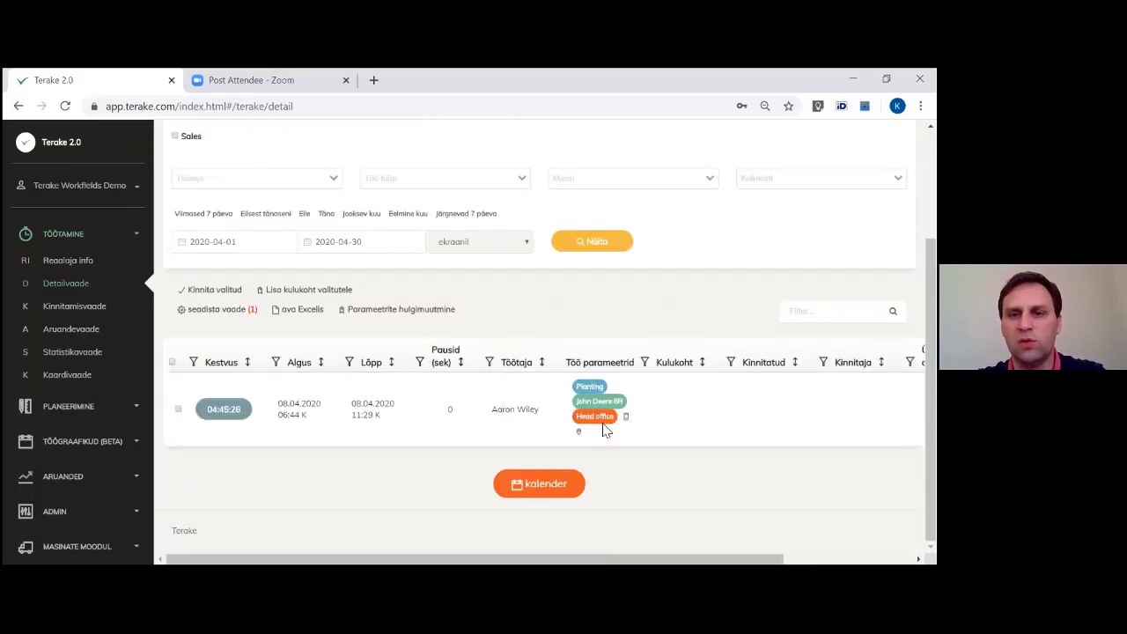
pyautogui.click(555, 483)
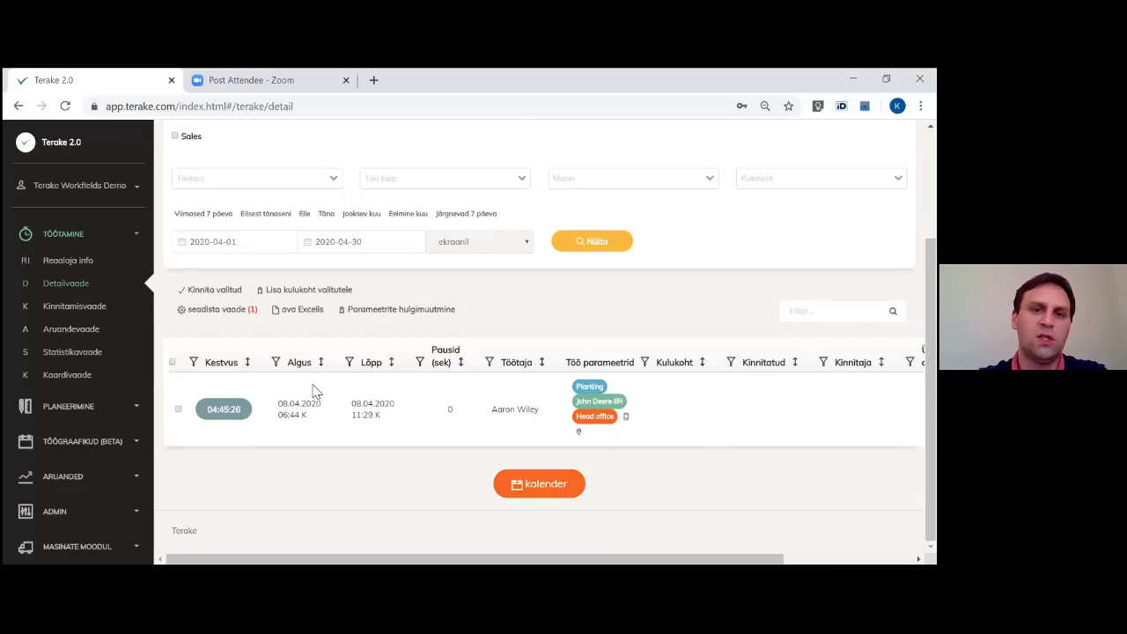
# Step: Open the statistics view (Statistikavaade) and show the data with the start date set to 2020-03-01
pyautogui.click(67, 355)
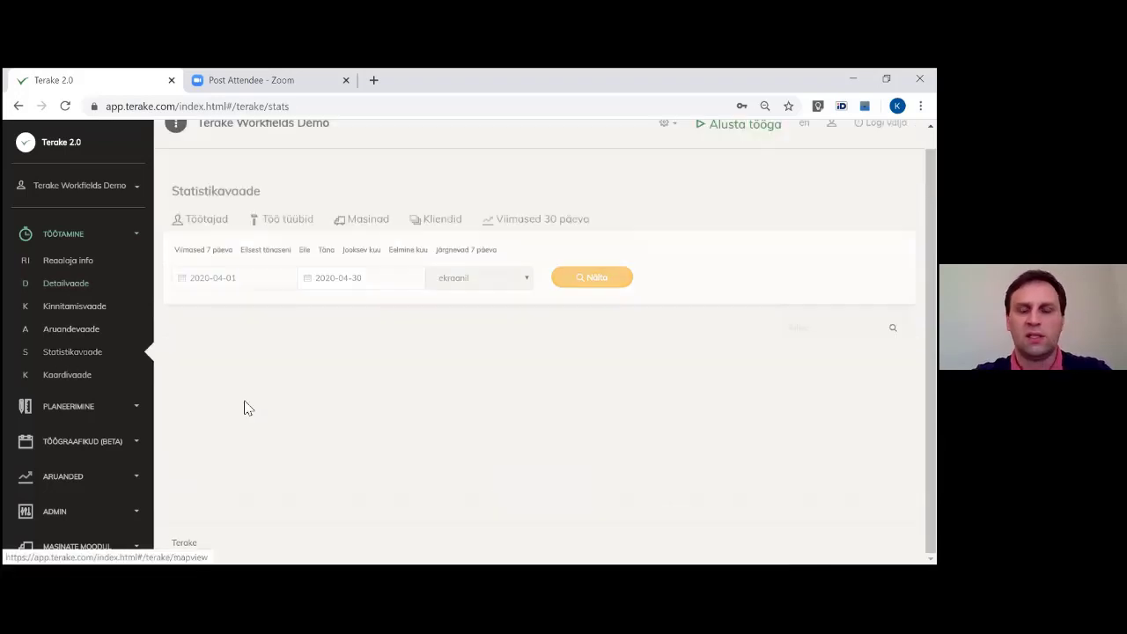
pyautogui.scroll(-2, 675, 407)
pyautogui.scroll(2, 438, 379)
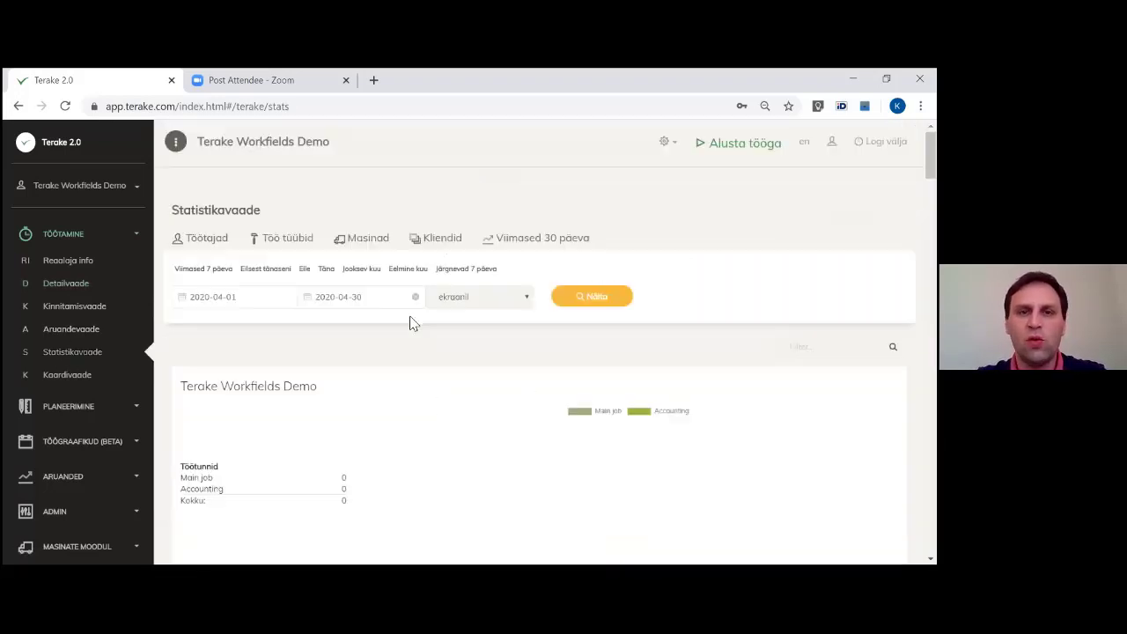
pyautogui.click(225, 296)
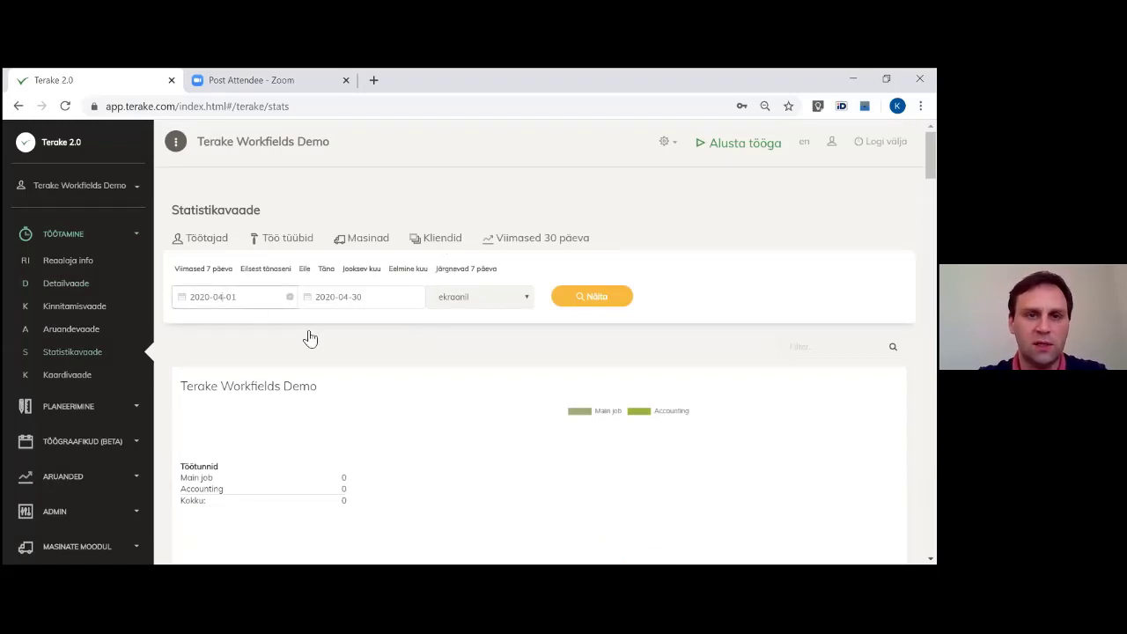
pyautogui.write('3')
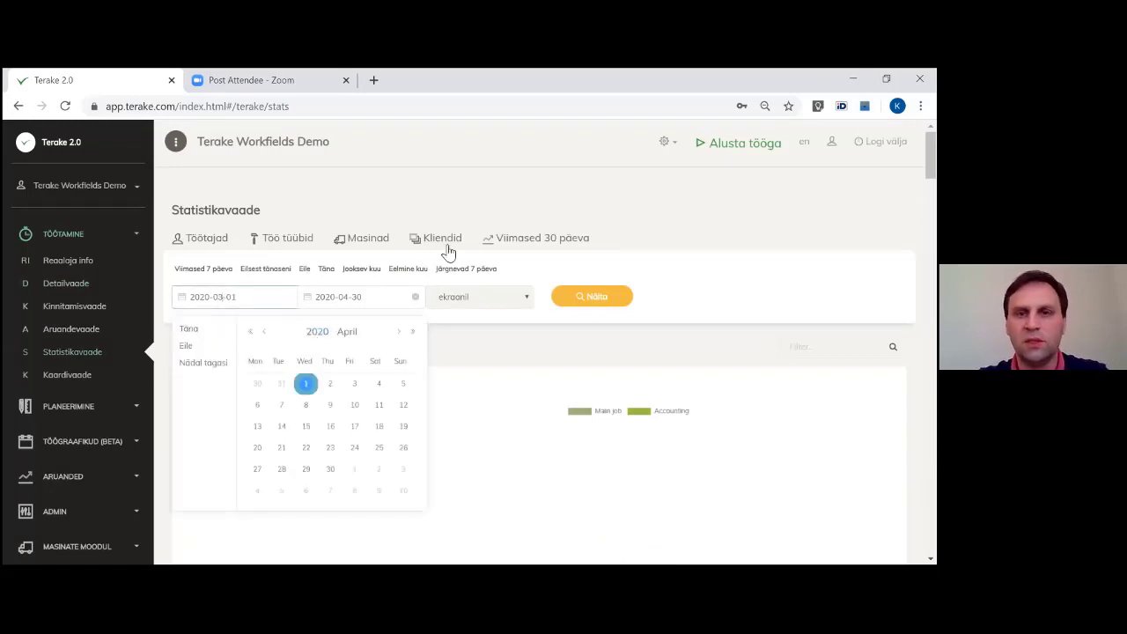
pyautogui.click(595, 300)
pyautogui.scroll(-2, 564, 347)
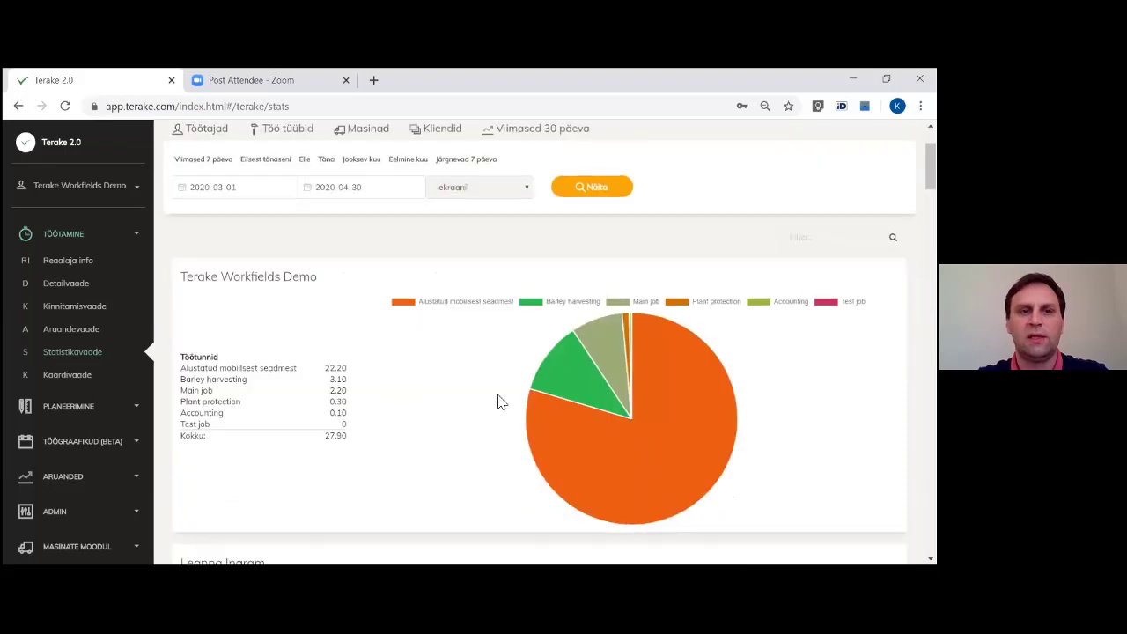
# Step: Examine the per-worker statistics, comparing the hours by job type in the tables and pie charts
pyautogui.moveTo(193, 256); pyautogui.dragTo(290, 269)
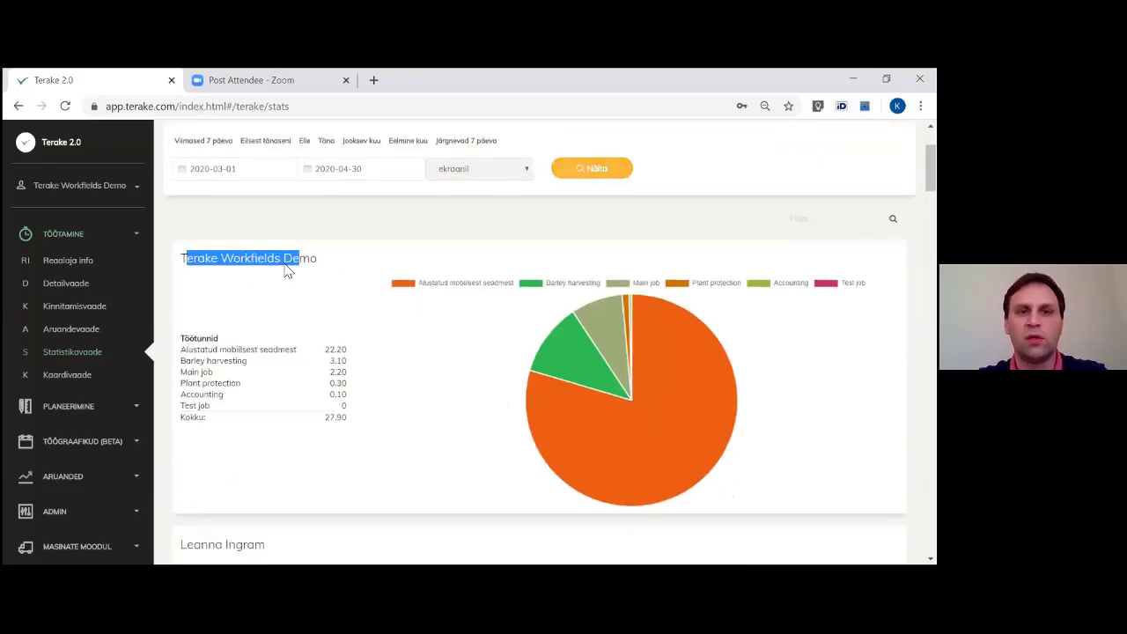
pyautogui.click(388, 352)
pyautogui.scroll(2, 452, 413)
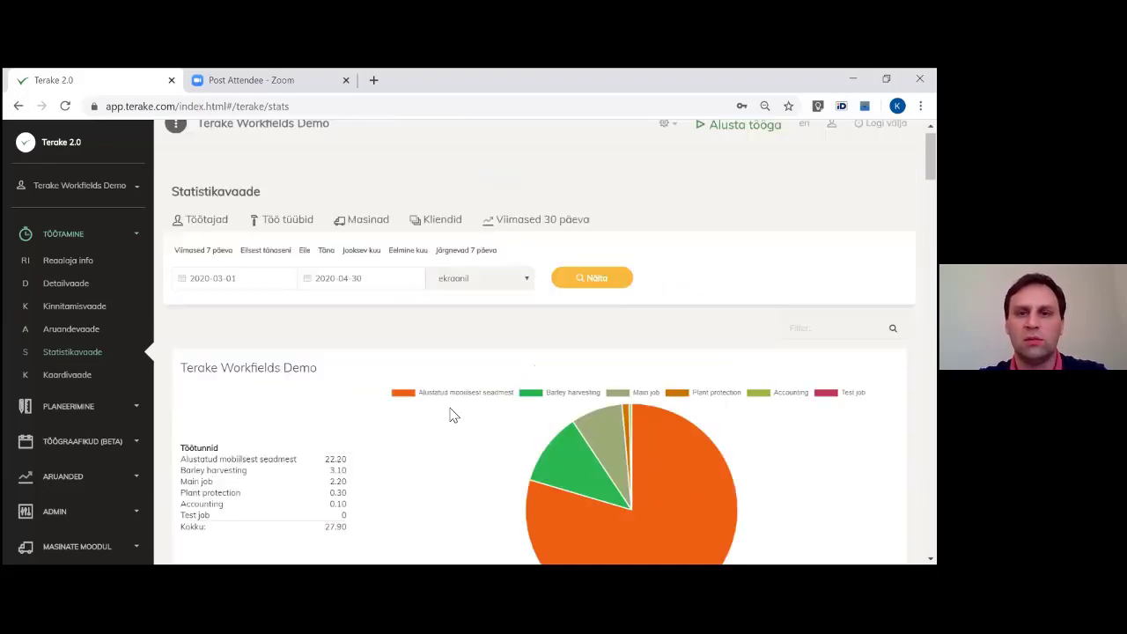
pyautogui.scroll(-5, 453, 414)
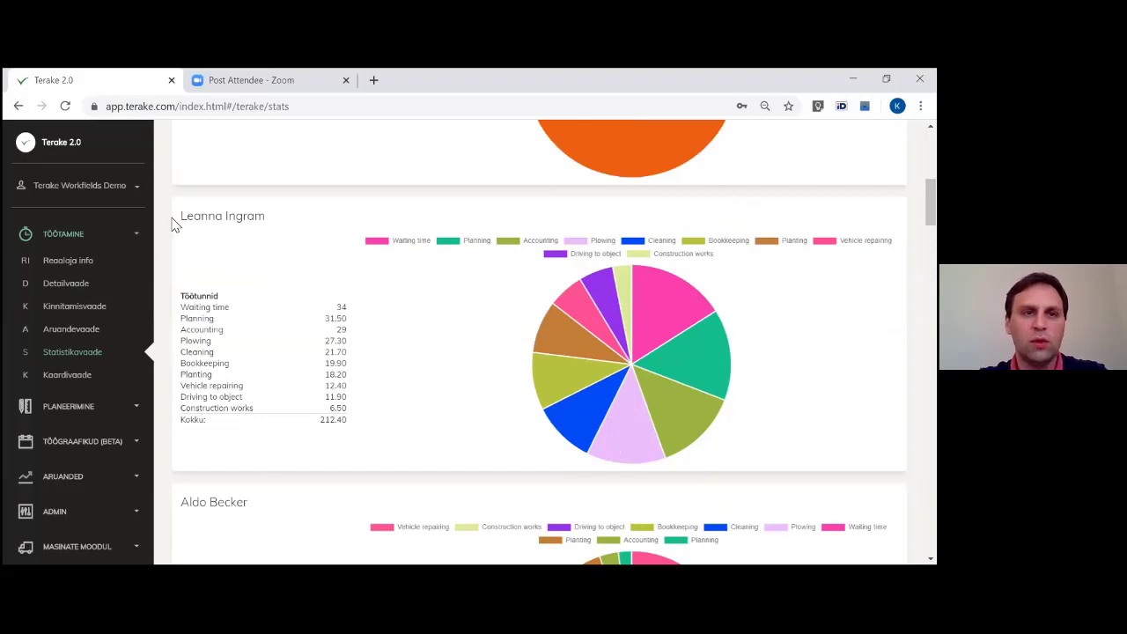
pyautogui.moveTo(173, 221); pyautogui.dragTo(273, 255)
pyautogui.click(299, 343)
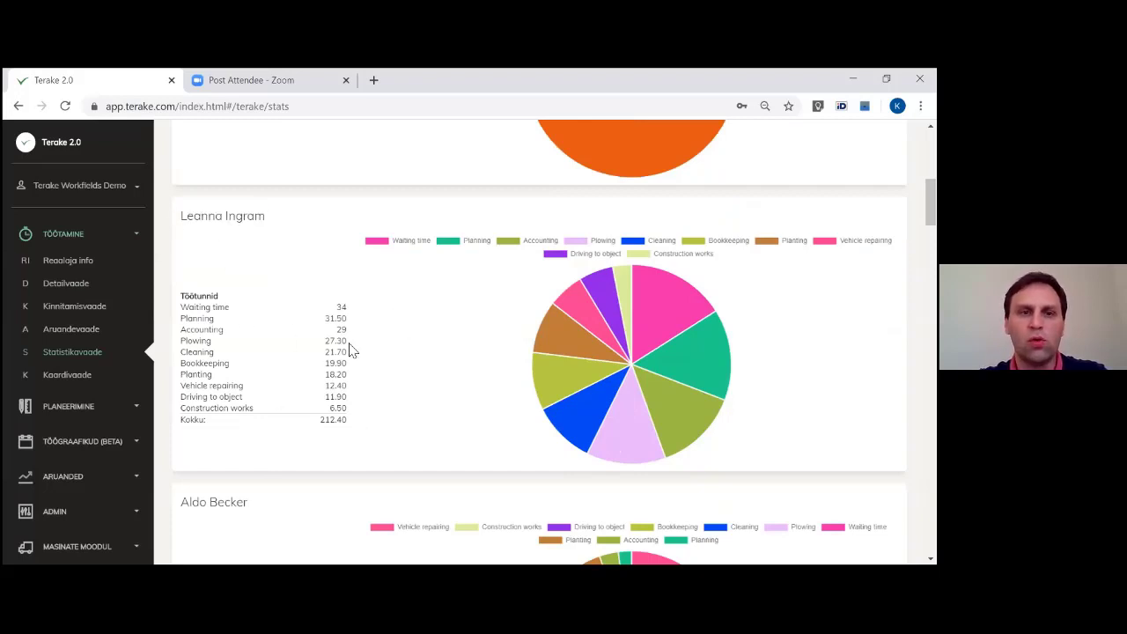
pyautogui.scroll(1, 415, 396)
pyautogui.scroll(8, 416, 396)
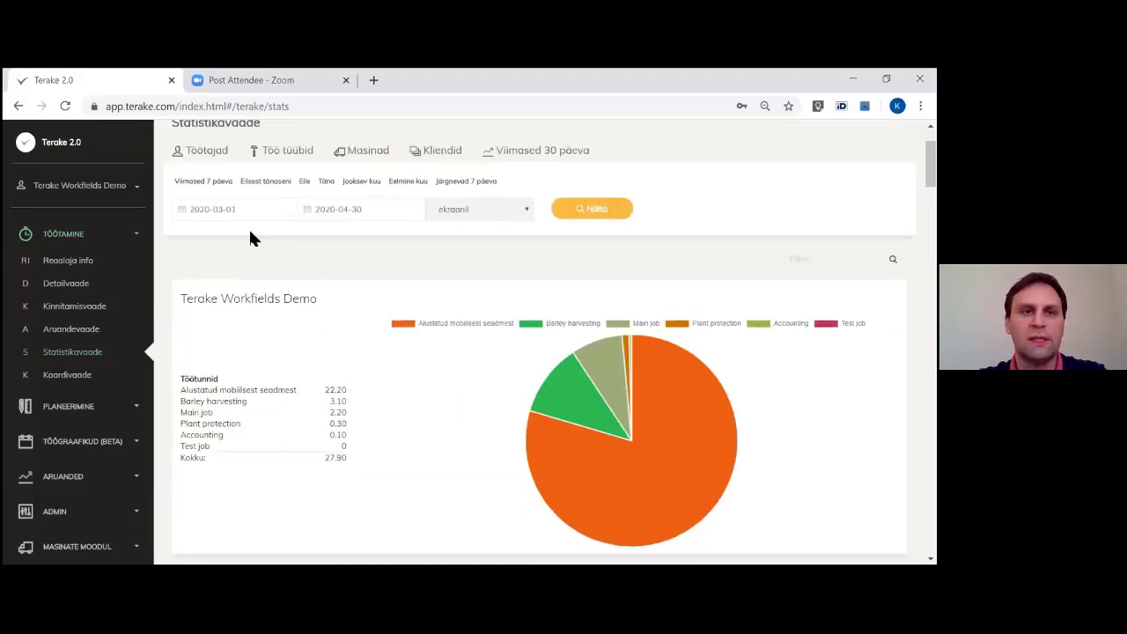
# Step: Group the statistics by job type (Töö tüübid) and examine the workers' hours in the Cleaning breakdown
pyautogui.click(298, 231)
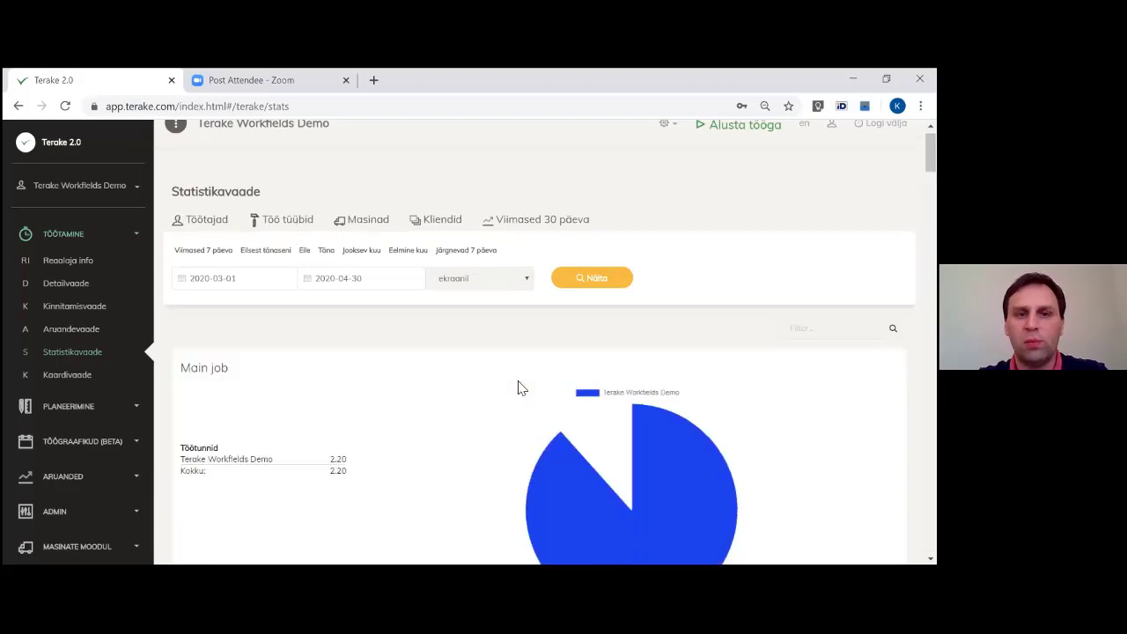
pyautogui.scroll(-3, 503, 392)
pyautogui.scroll(-3, 503, 399)
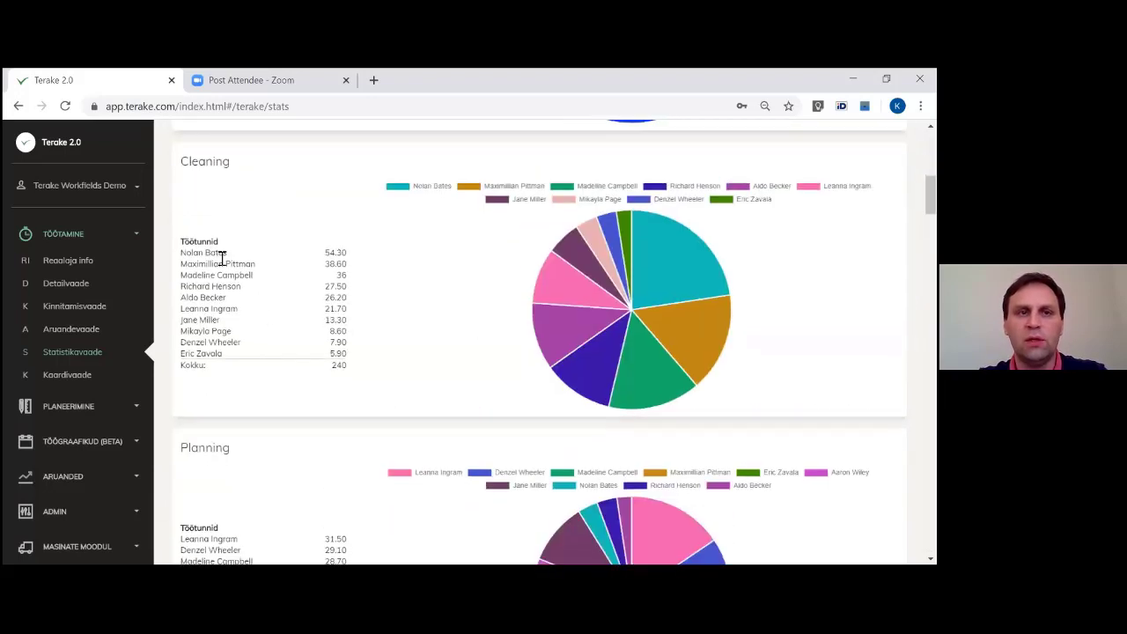
pyautogui.moveTo(205, 253); pyautogui.dragTo(333, 353)
pyautogui.click(379, 364)
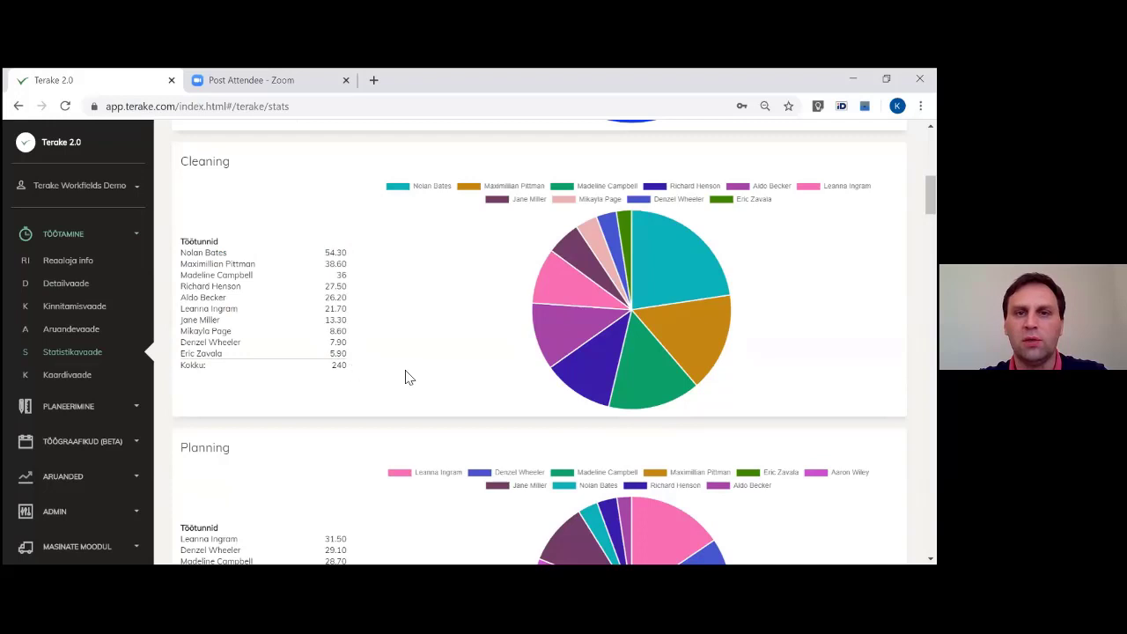
pyautogui.scroll(5, 414, 377)
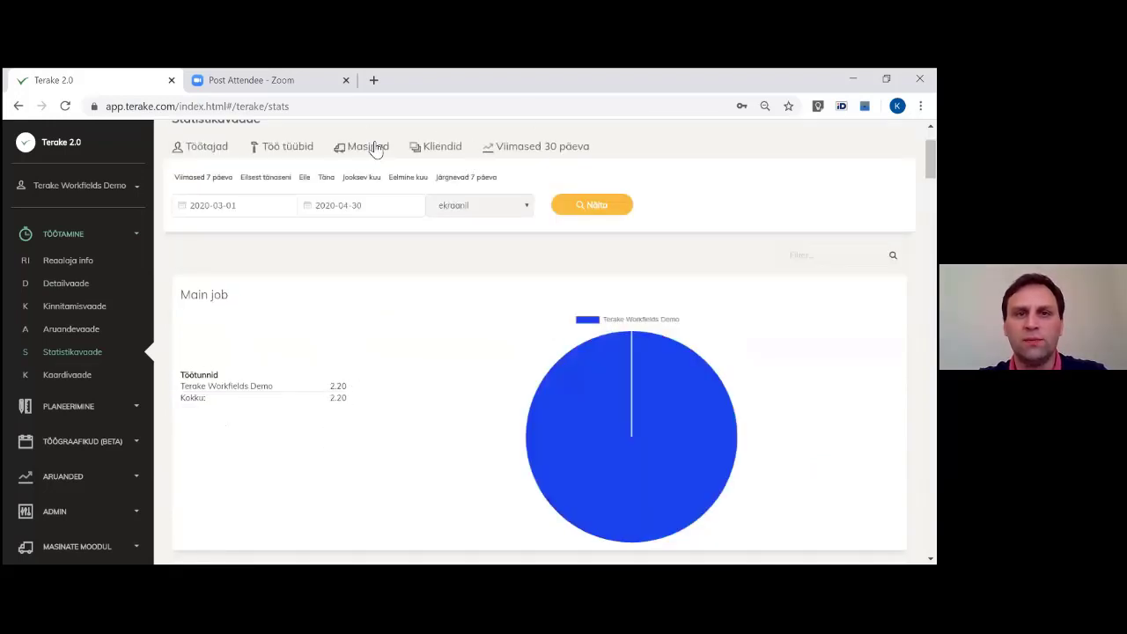
# Step: Display the last 30 days' statistics (Viimased 30 päeva) and examine the charts by job type, day, worker and machine
pyautogui.click(556, 150)
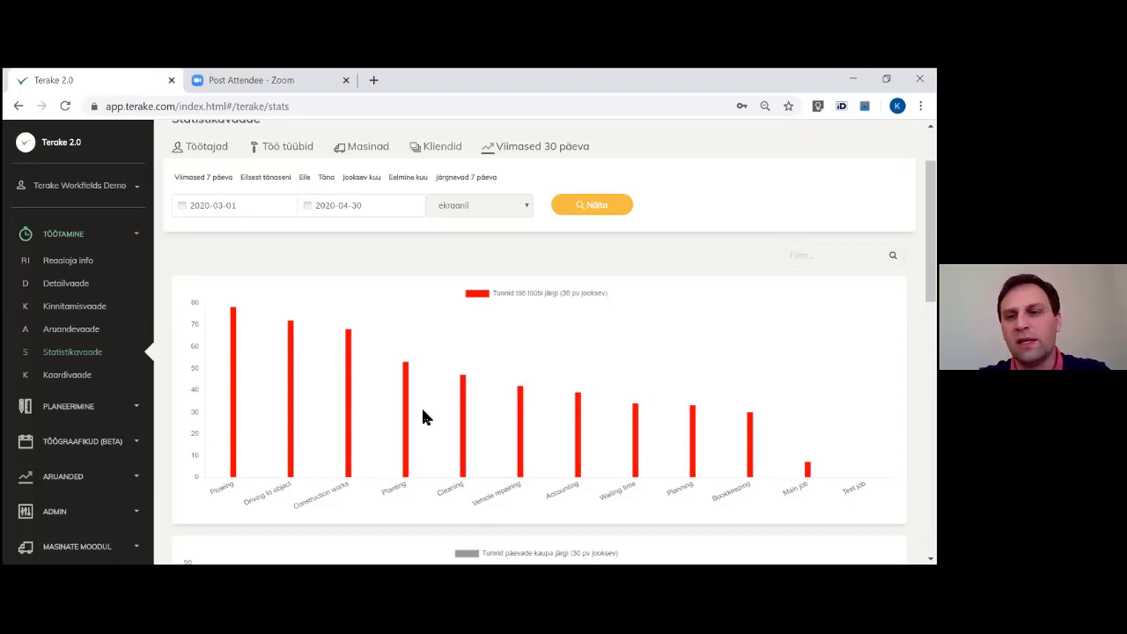
pyautogui.scroll(-10, 424, 414)
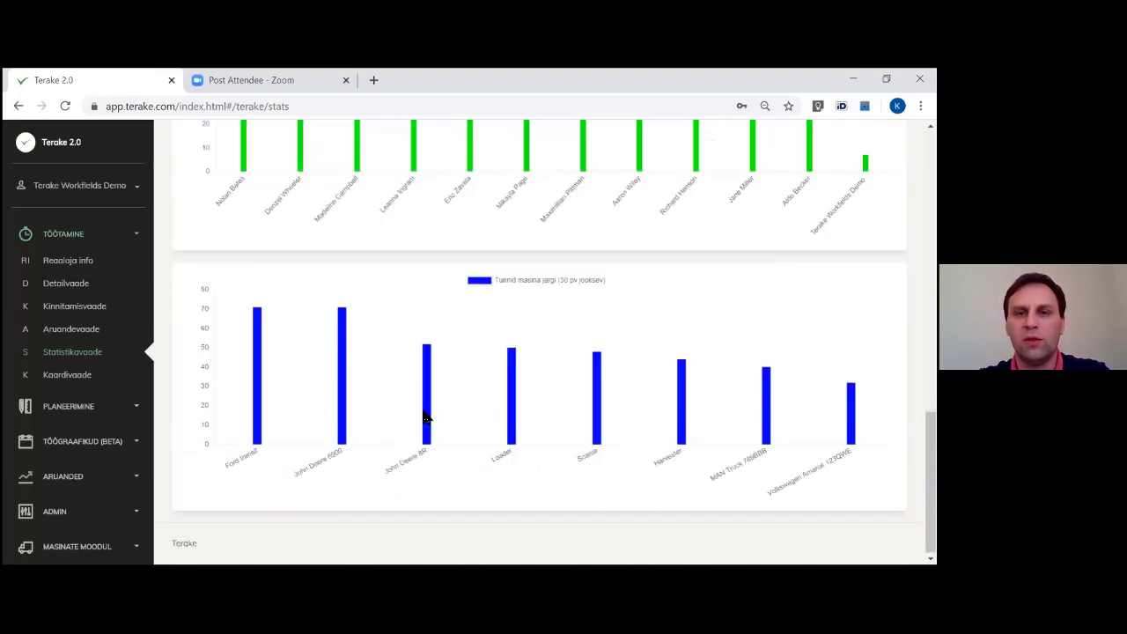
pyautogui.scroll(-1, 425, 418)
pyautogui.scroll(3, 437, 423)
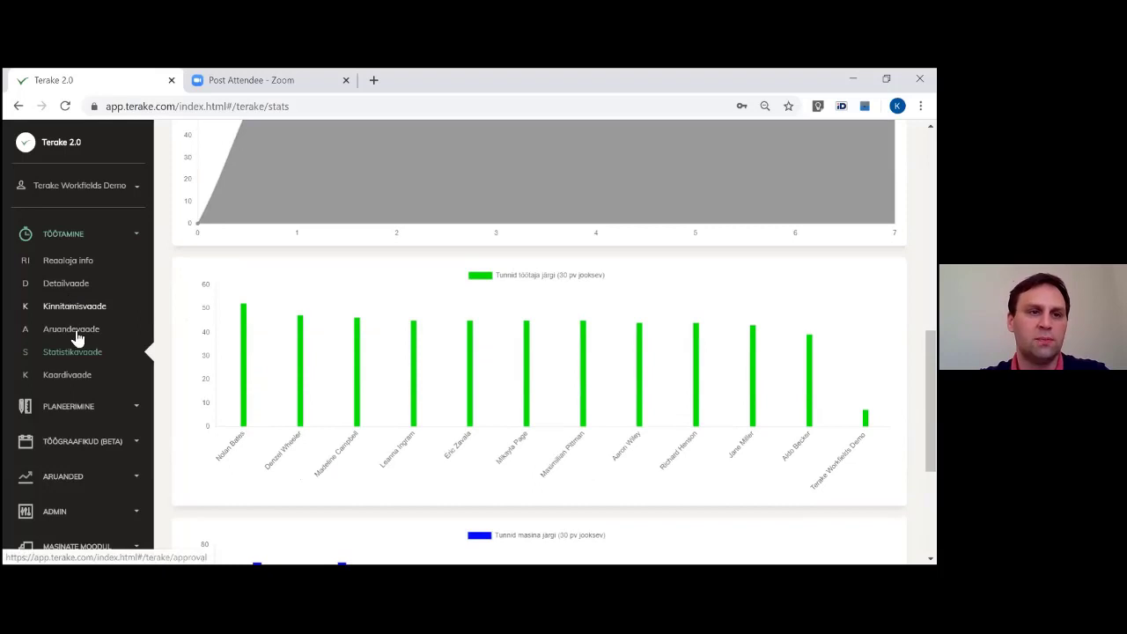
# Step: Open the report view (Aruandevaade) and examine the workers' total time, including the scheduled working time column (Tööaeg töögraafikus)
pyautogui.click(77, 331)
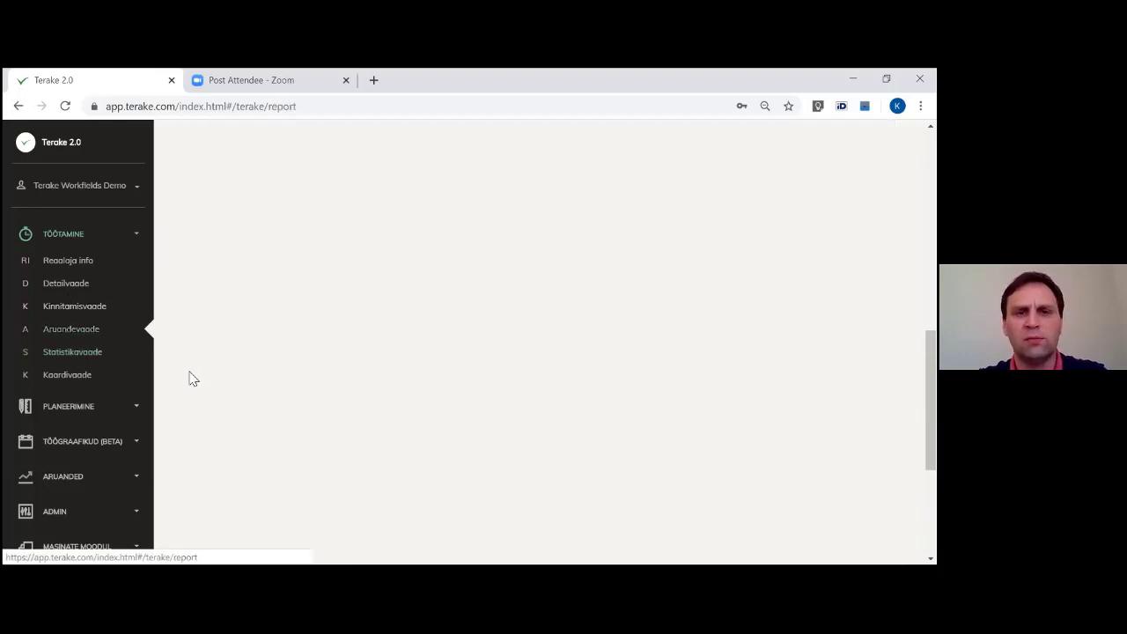
pyautogui.scroll(3, 395, 414)
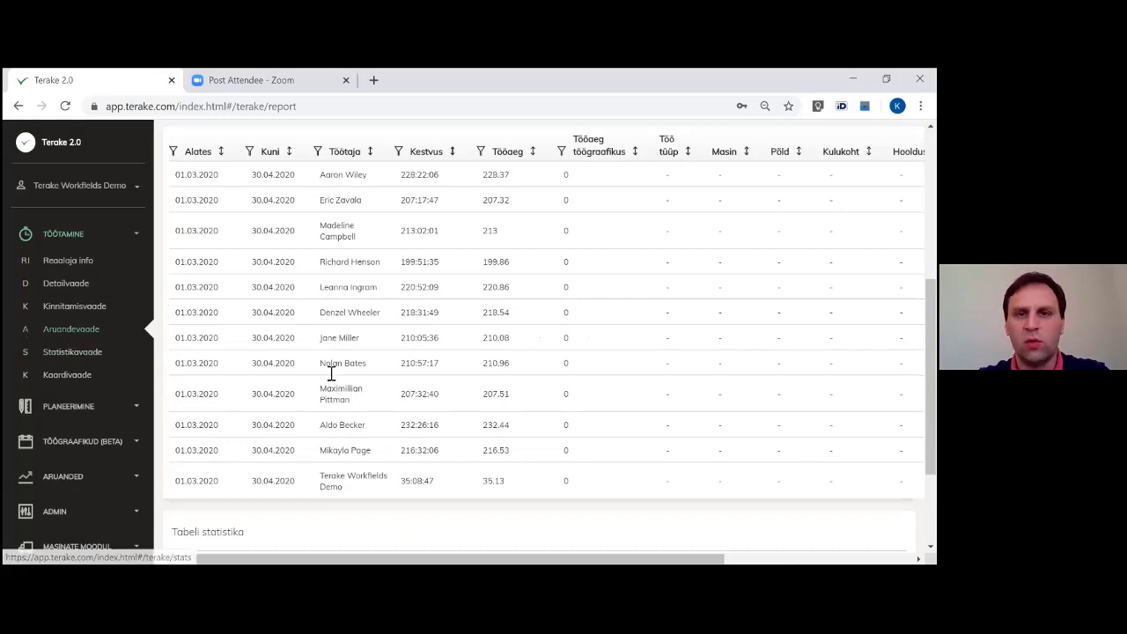
pyautogui.scroll(1, 510, 390)
pyautogui.scroll(5, 493, 370)
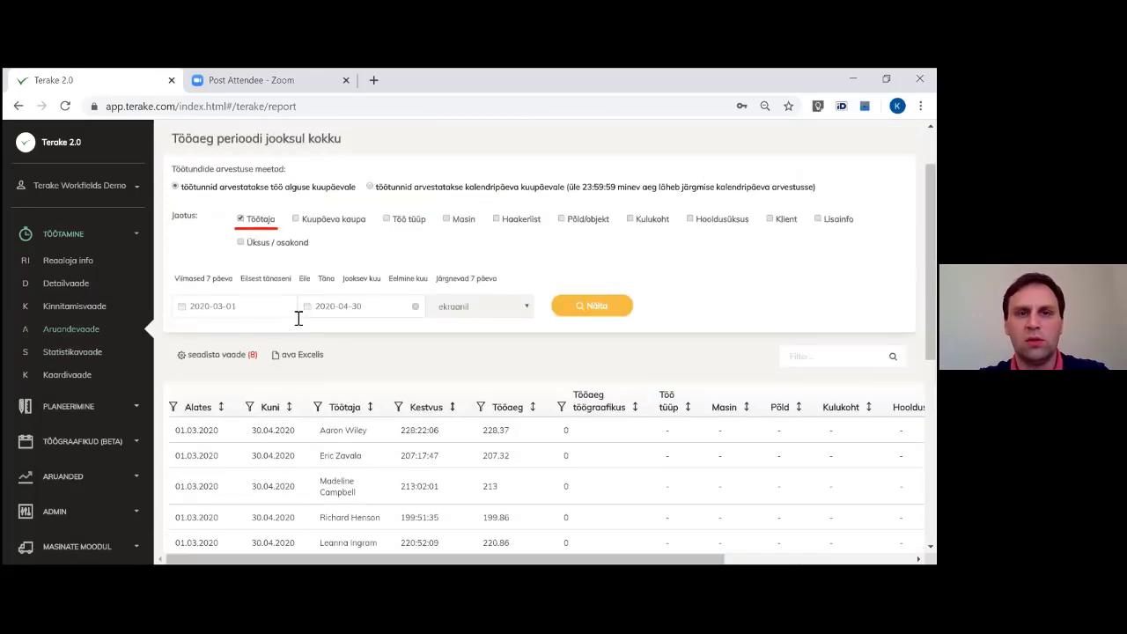
pyautogui.scroll(-5, 415, 326)
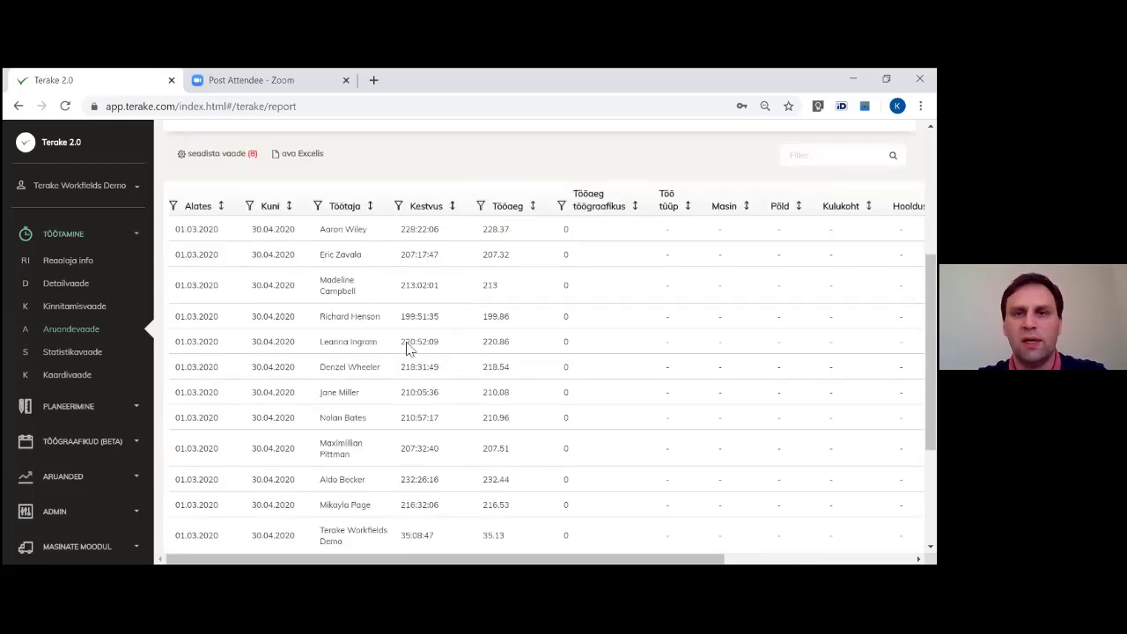
pyautogui.scroll(-1, 410, 349)
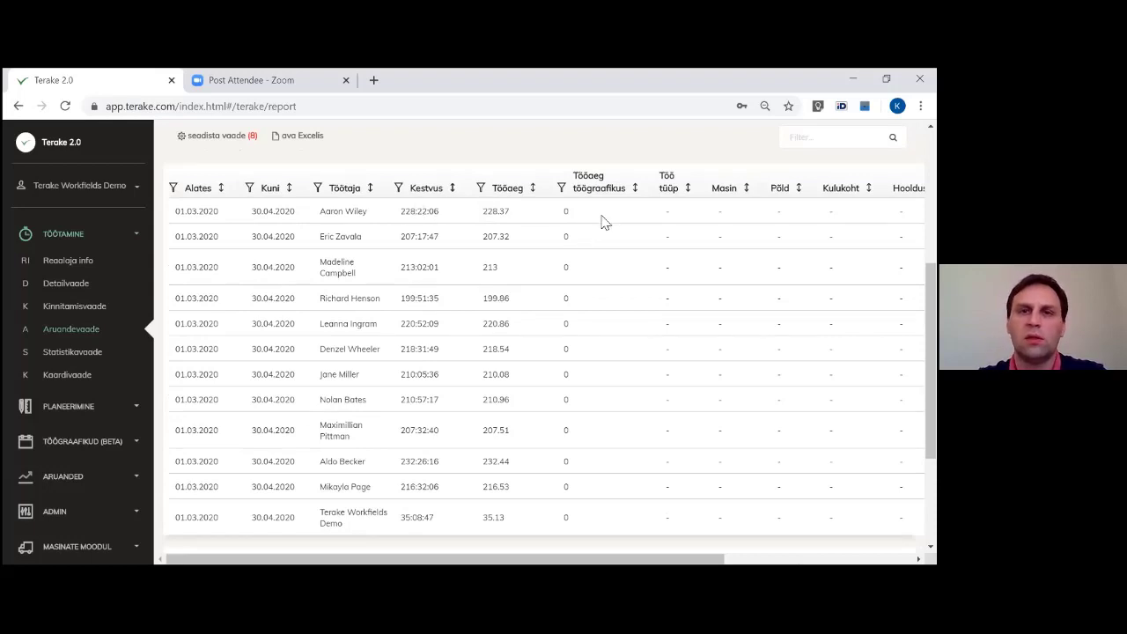
pyautogui.click(561, 187)
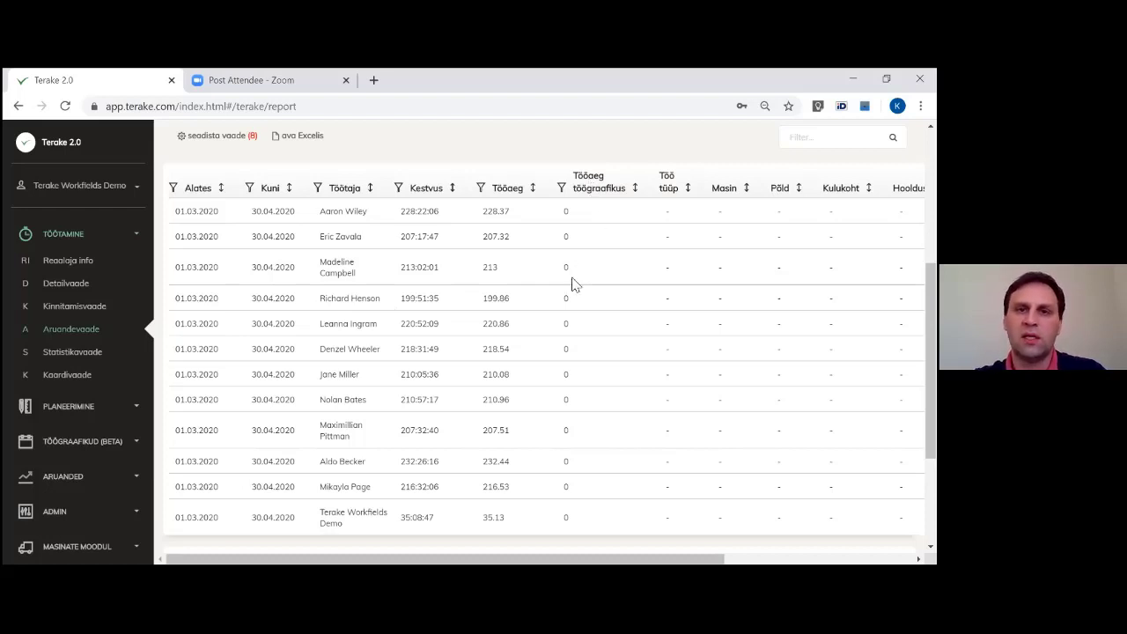
pyautogui.scroll(2, 573, 282)
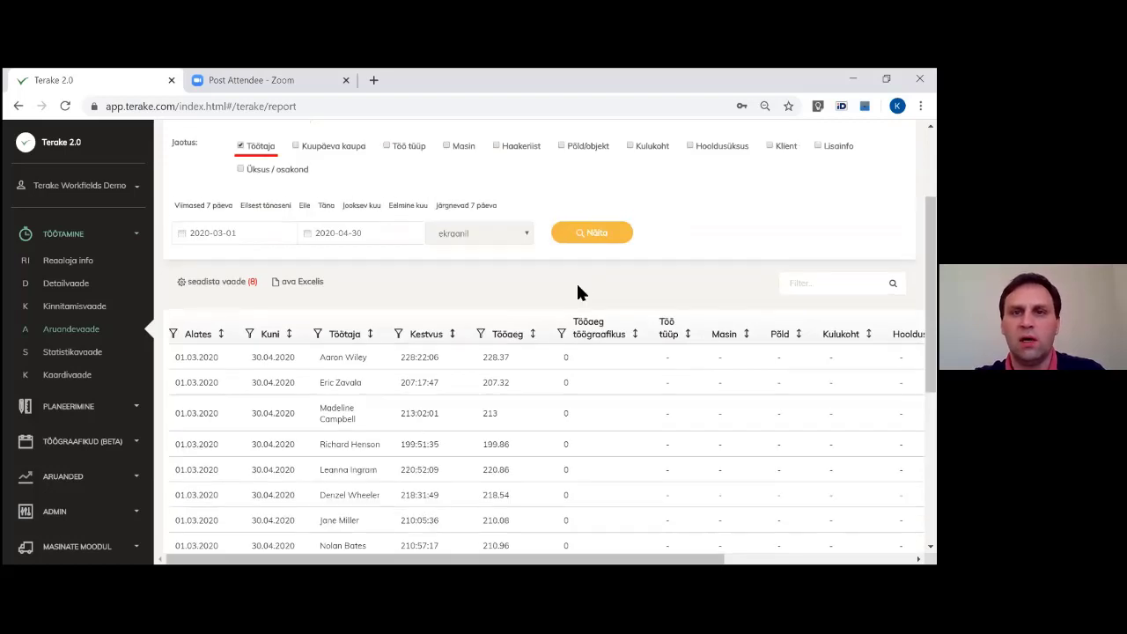
# Step: Add job type (Töö tüüp), machine (Masin) and unit/department (Üksus / osakond) to the report's breakdown and display the report
pyautogui.scroll(-1, 614, 320)
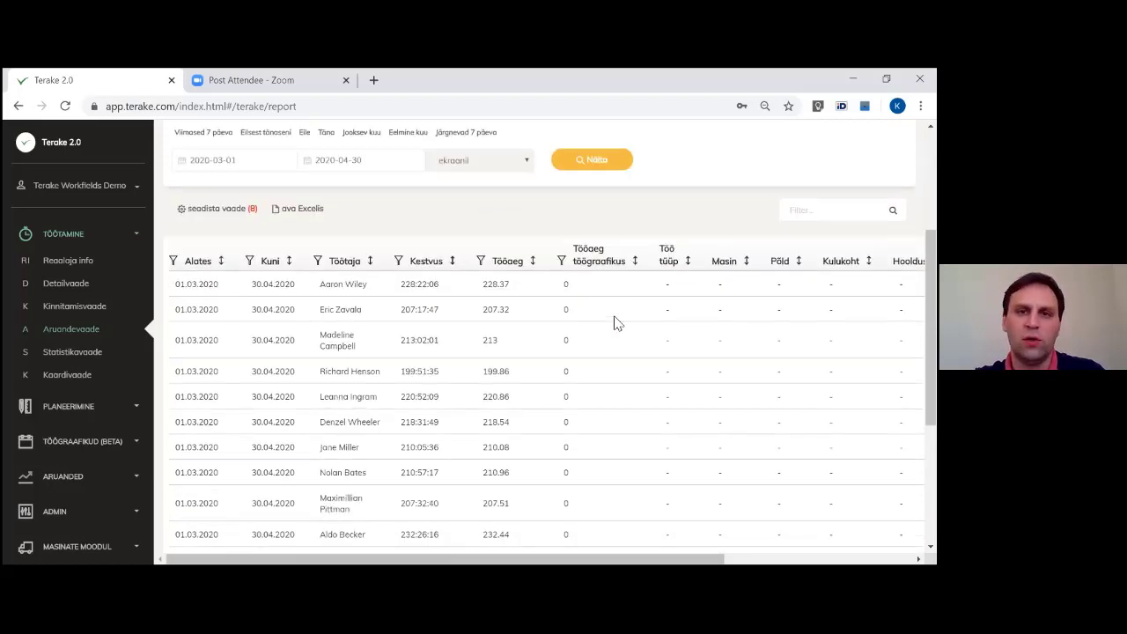
pyautogui.scroll(1, 566, 336)
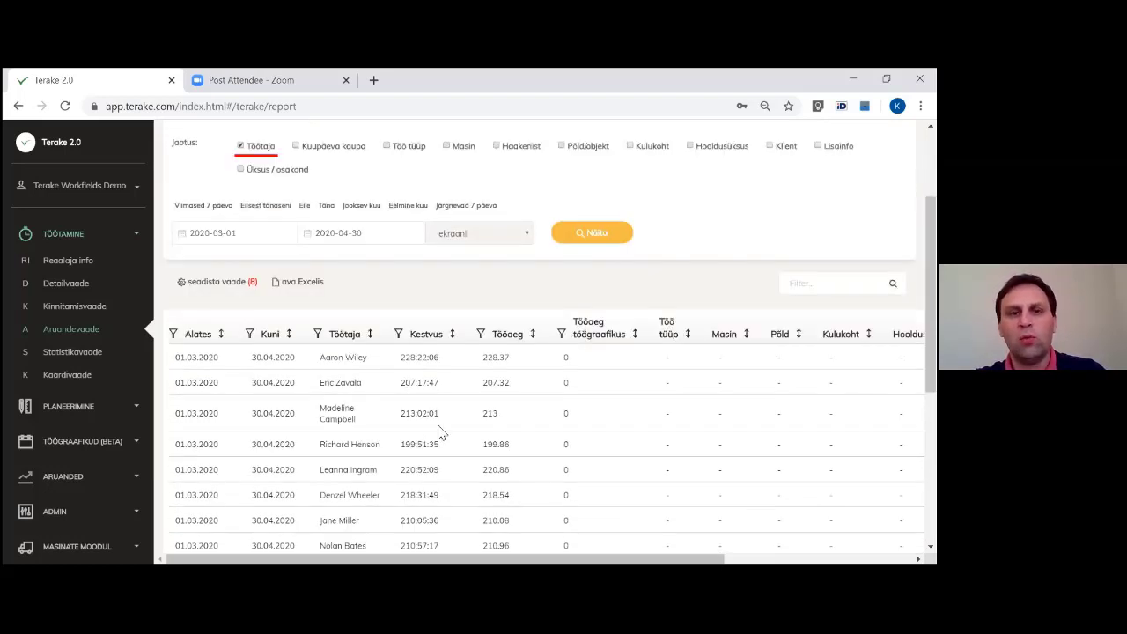
pyautogui.scroll(1, 529, 414)
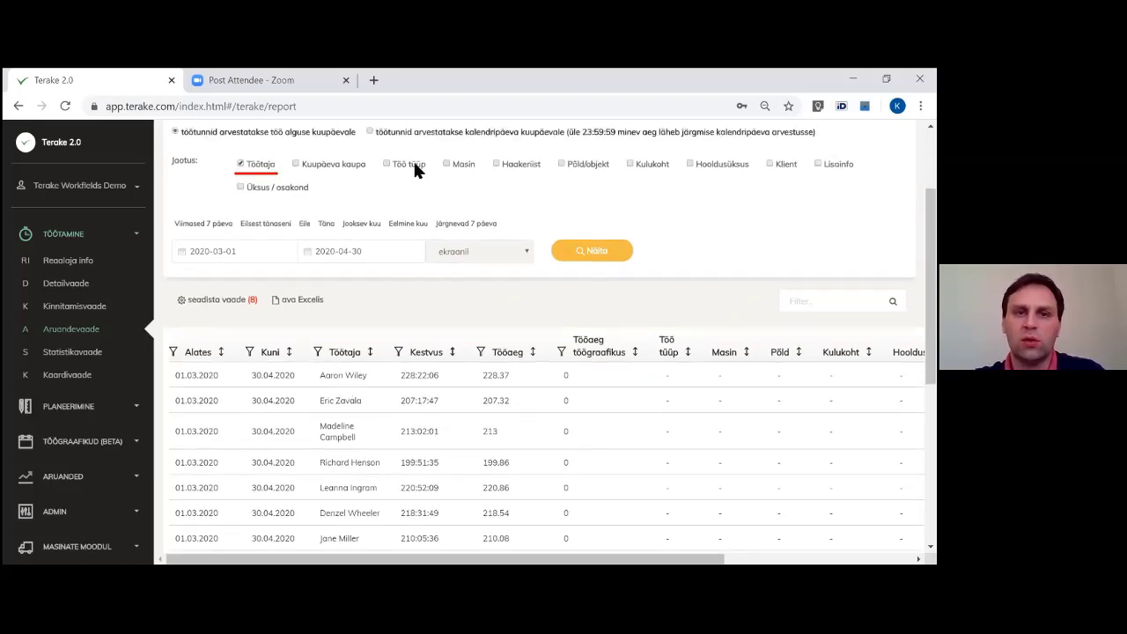
pyautogui.click(465, 167)
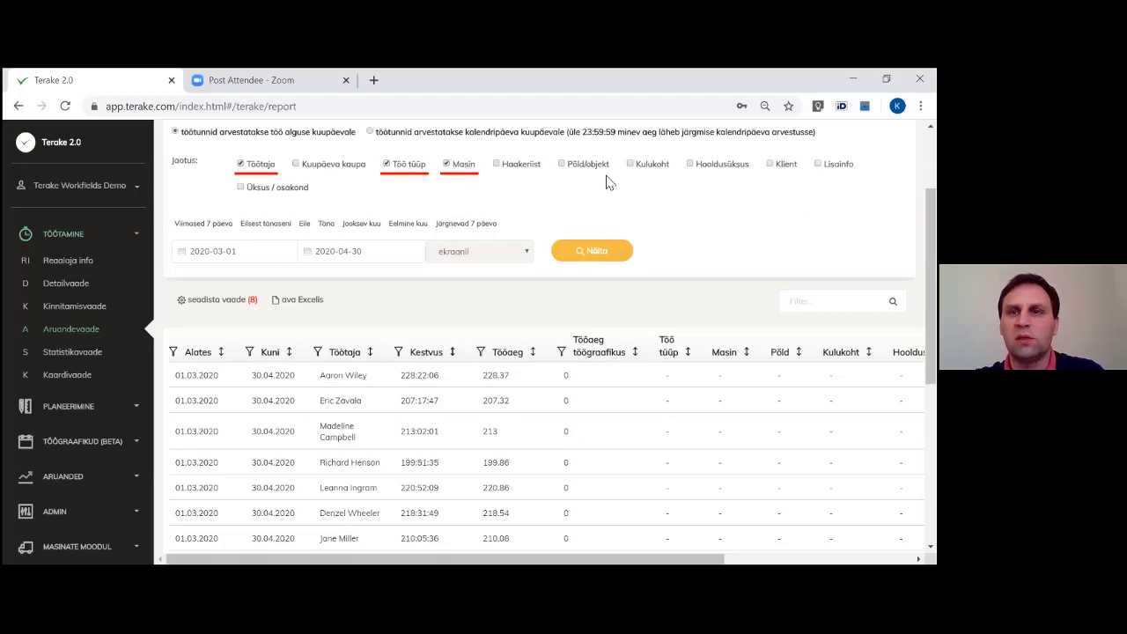
pyautogui.click(259, 189)
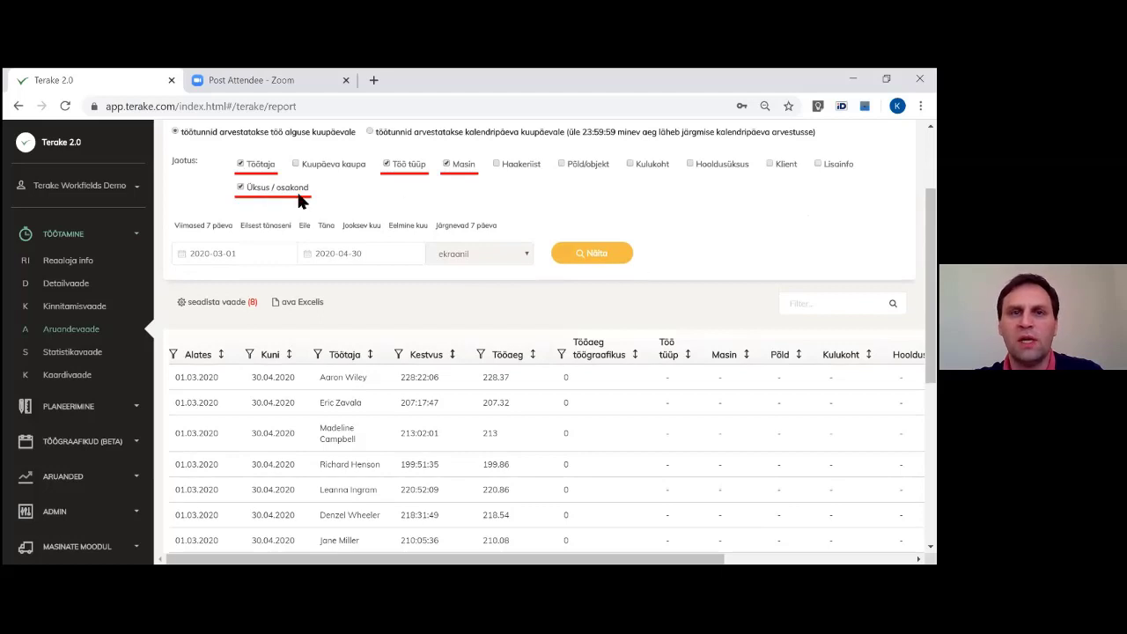
pyautogui.click(595, 254)
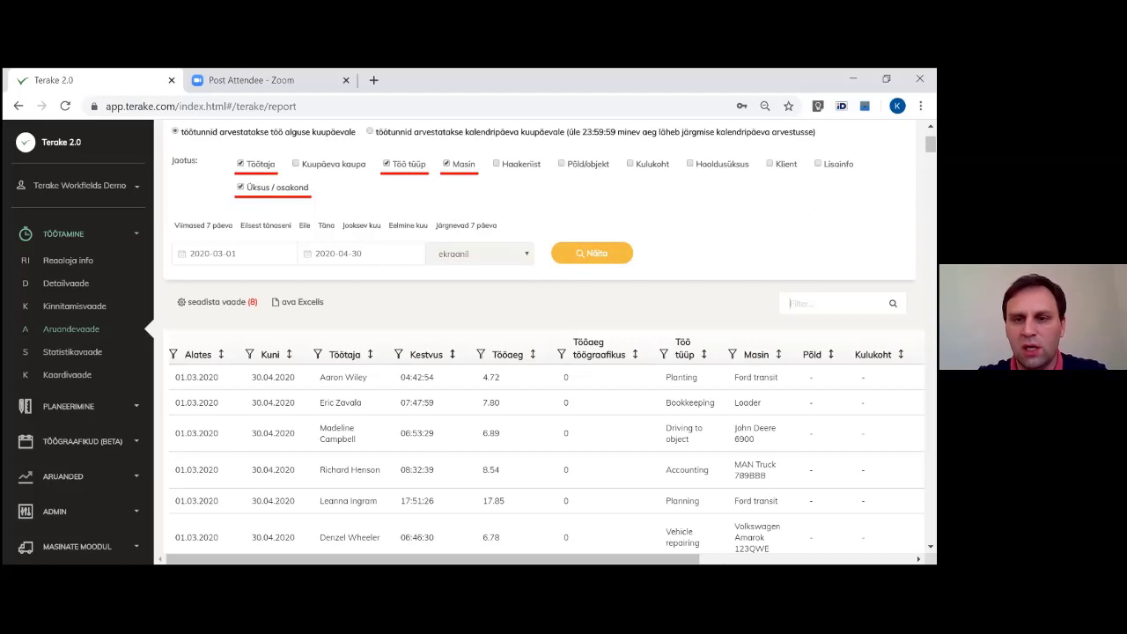
# Step: Filter the report table by "repa" and examine the vehicle repairing rows
pyautogui.write('repa')
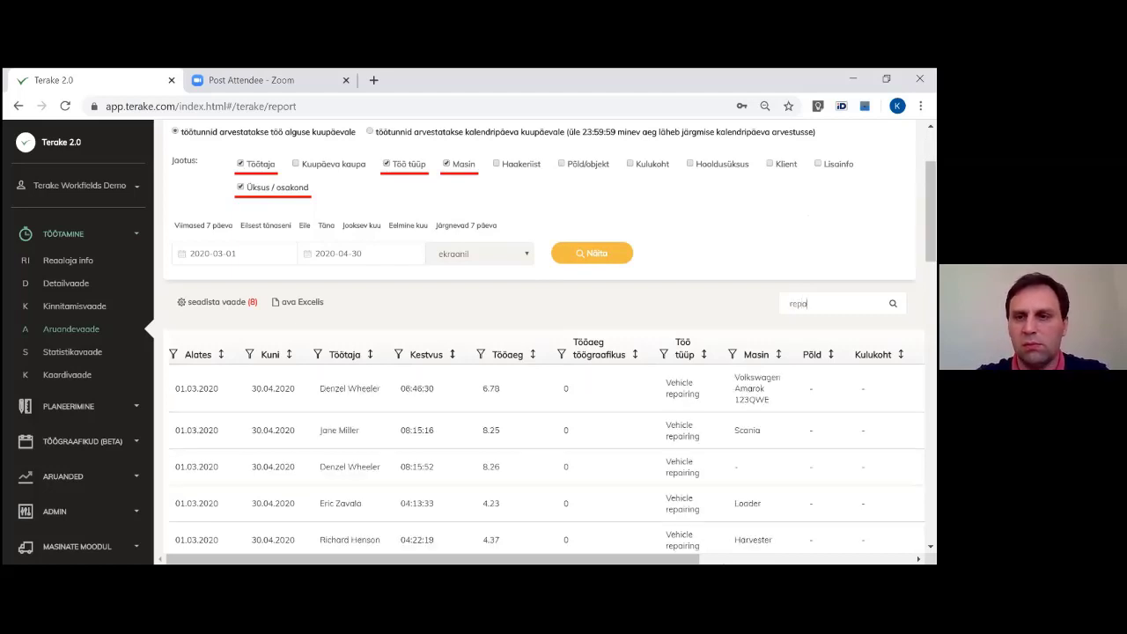
pyautogui.scroll(-2, 546, 397)
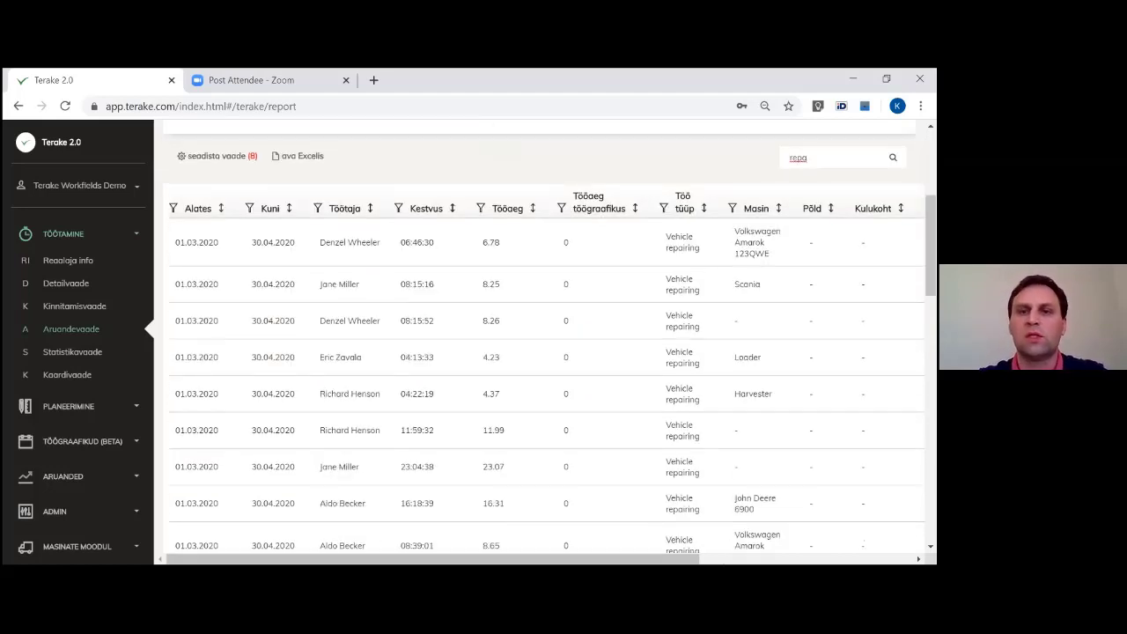
pyautogui.scroll(-3, 634, 332)
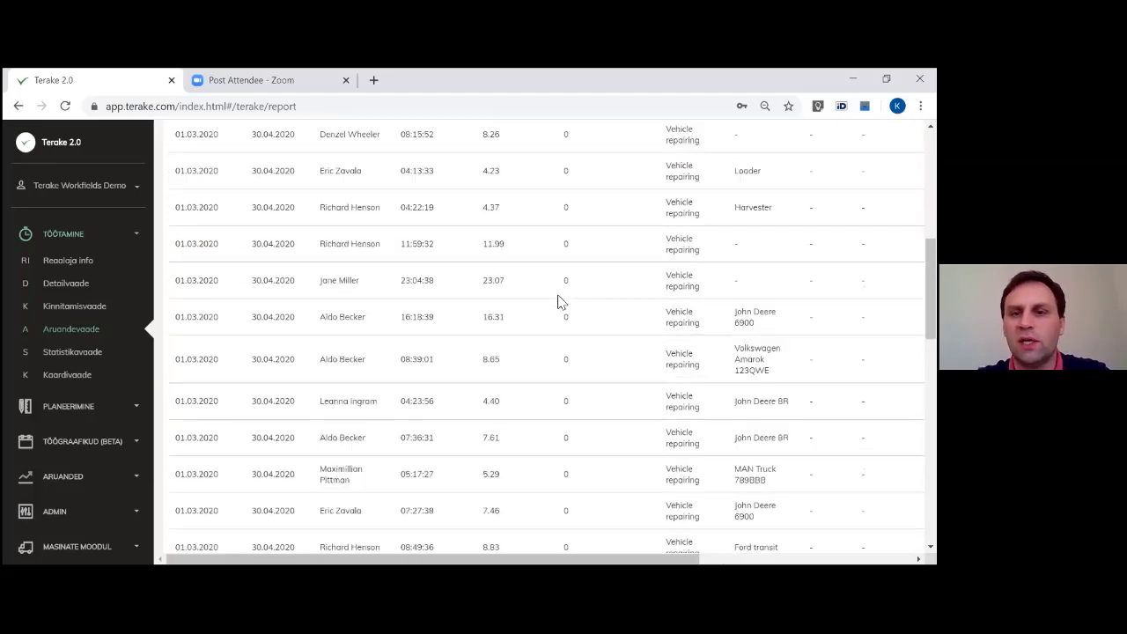
pyautogui.scroll(5, 722, 370)
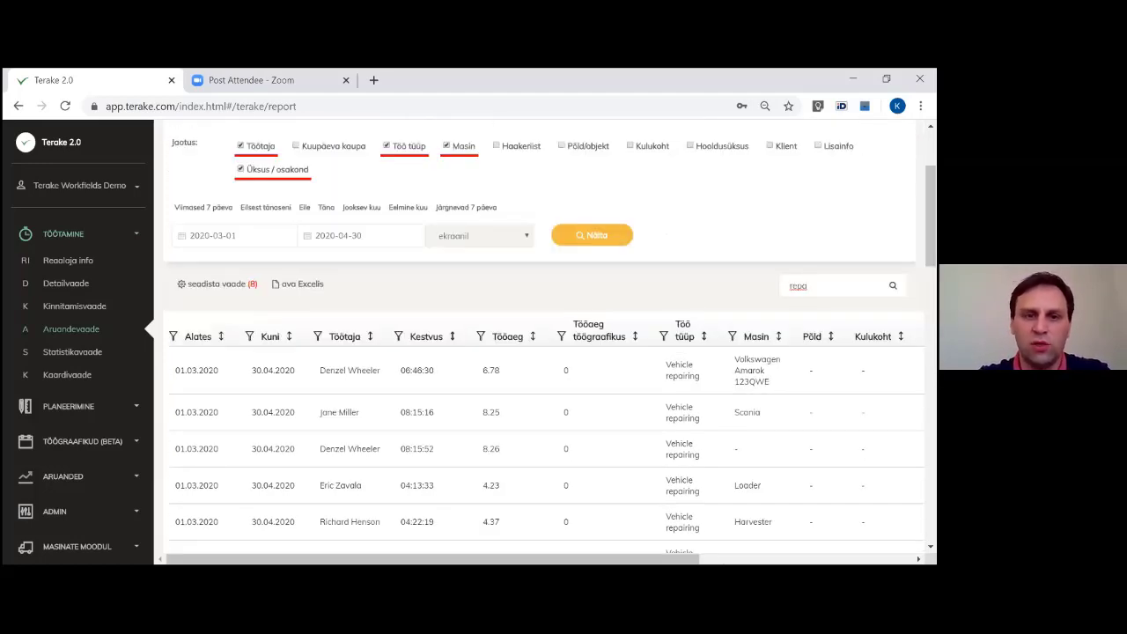
# Step: Narrow the filter by adding the worker's first name and read the summed working time in the table statistics
pyautogui.write('ne')
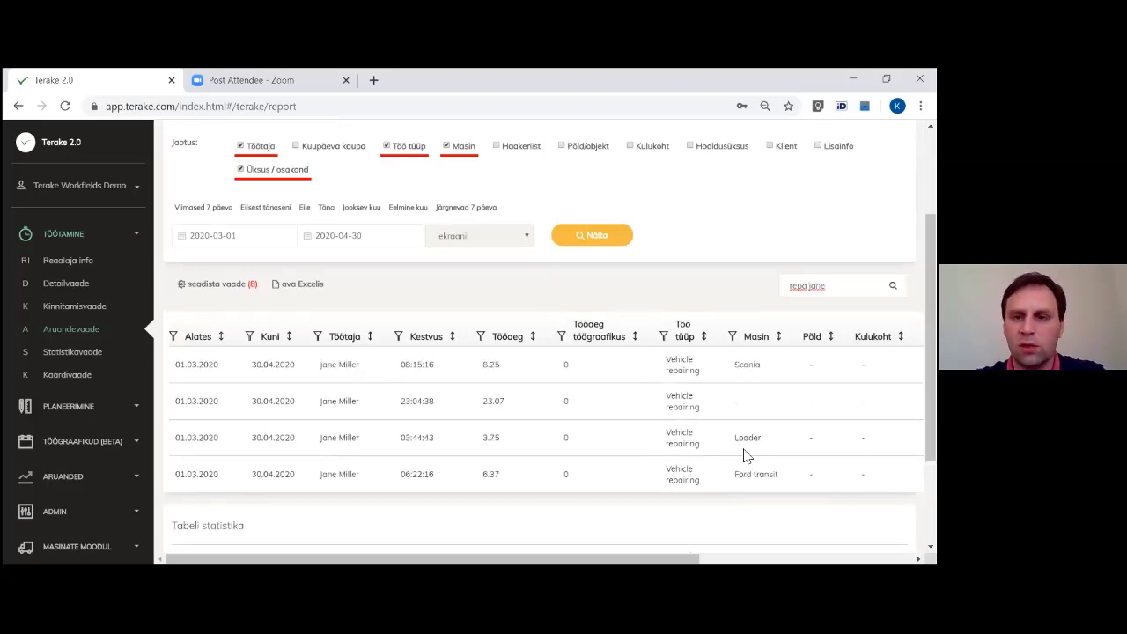
pyautogui.scroll(-2, 748, 444)
pyautogui.moveTo(632, 443); pyautogui.dragTo(669, 450)
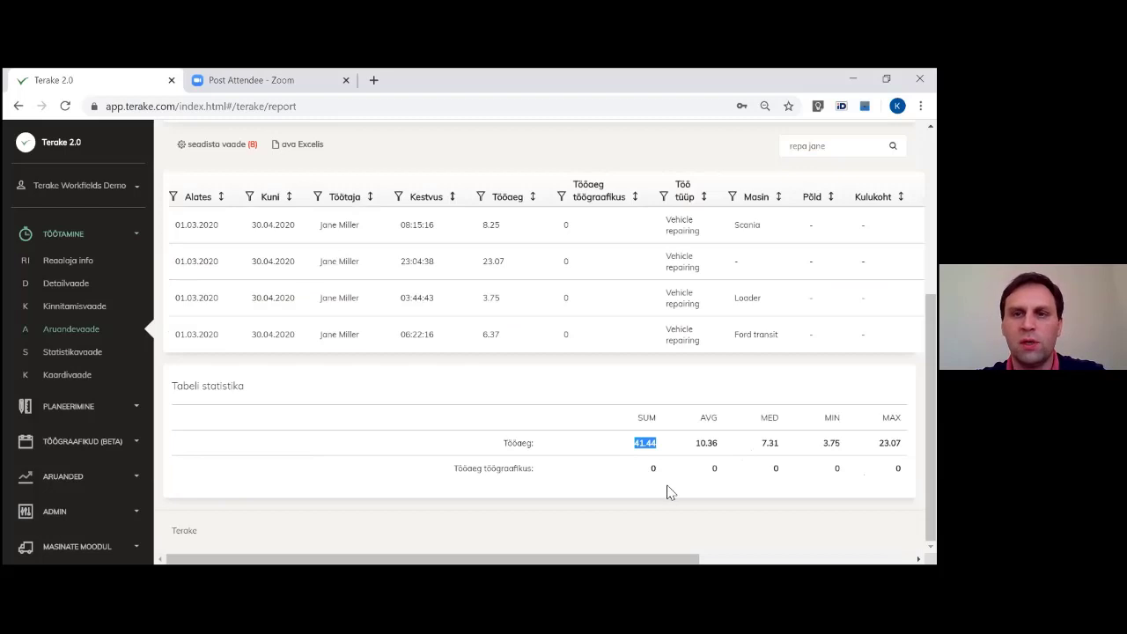
# Step: Add the by-date breakdown (Kuupäeva kaupa) to the report and display the updated results
pyautogui.scroll(2, 460, 320)
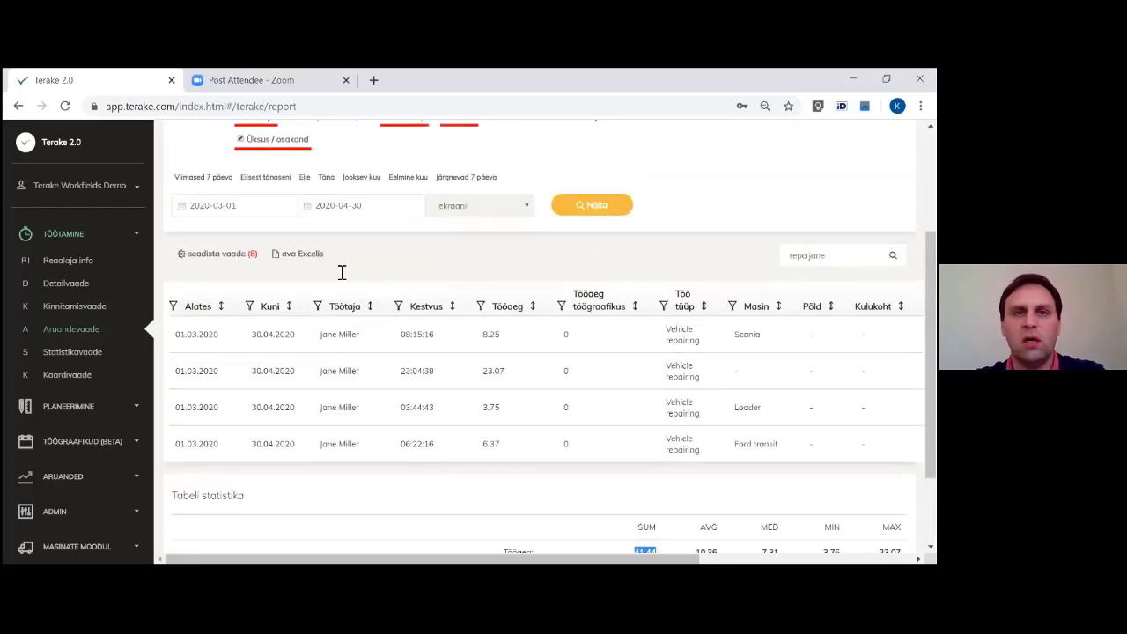
pyautogui.scroll(2, 342, 272)
pyautogui.click(594, 353)
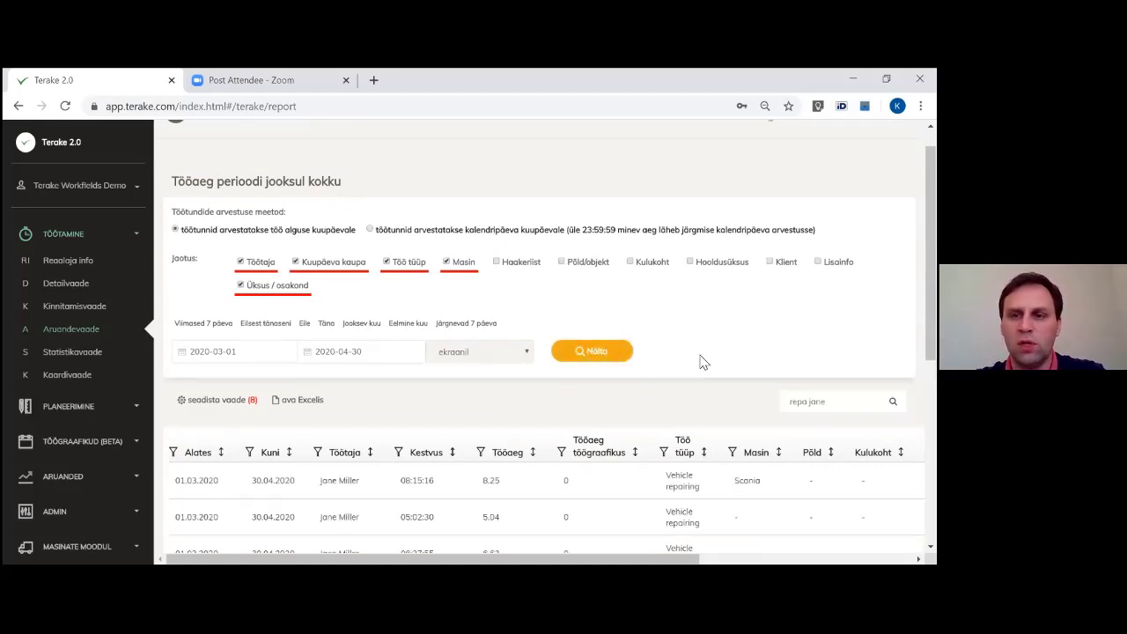
pyautogui.scroll(-3, 703, 361)
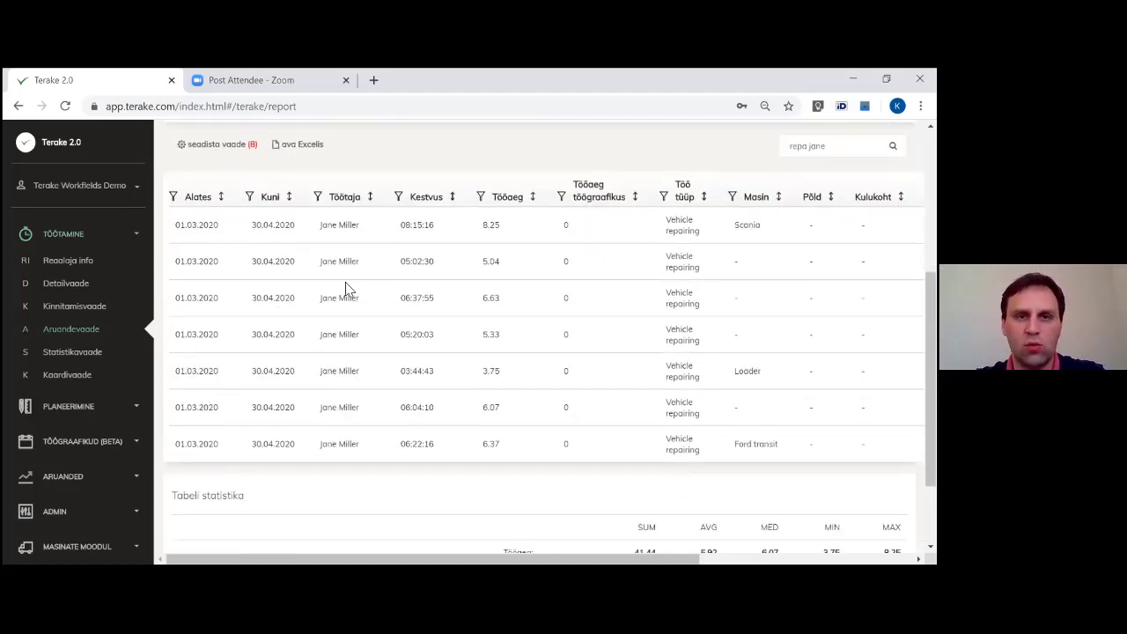
# Step: Show the date column (Kuupäev) in the report table and save the view settings
pyautogui.click(227, 146)
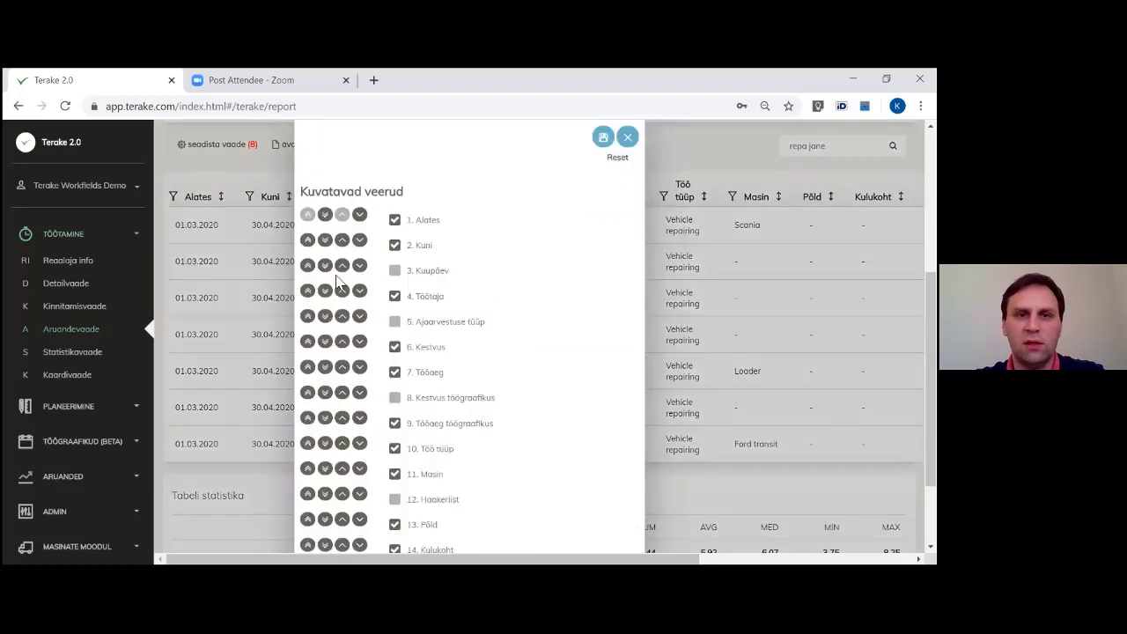
pyautogui.click(395, 271)
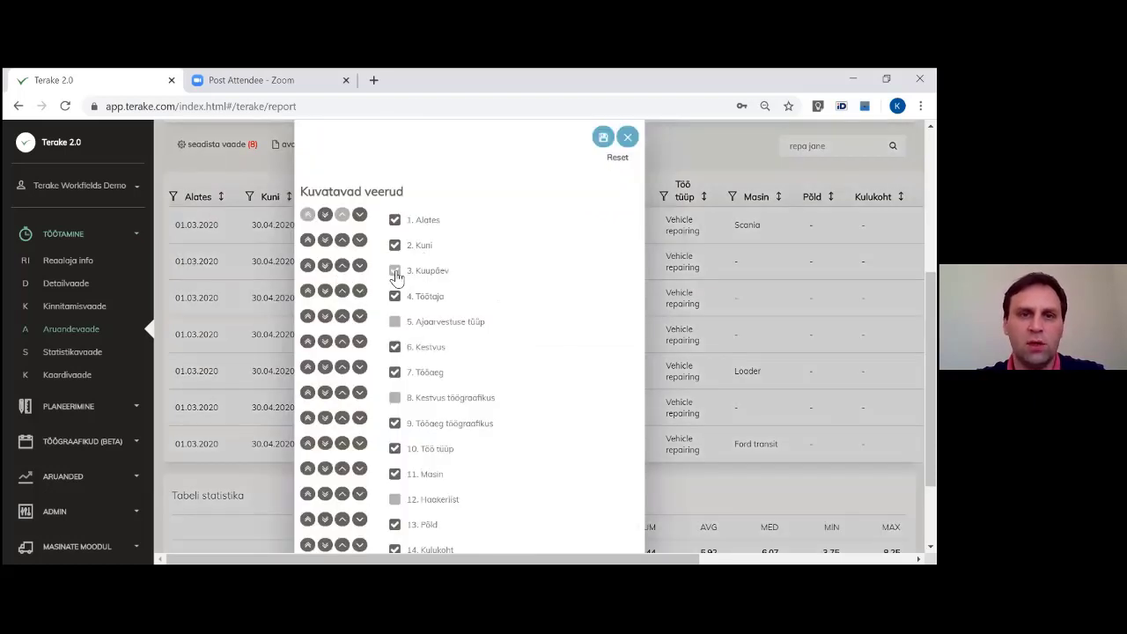
pyautogui.click(603, 138)
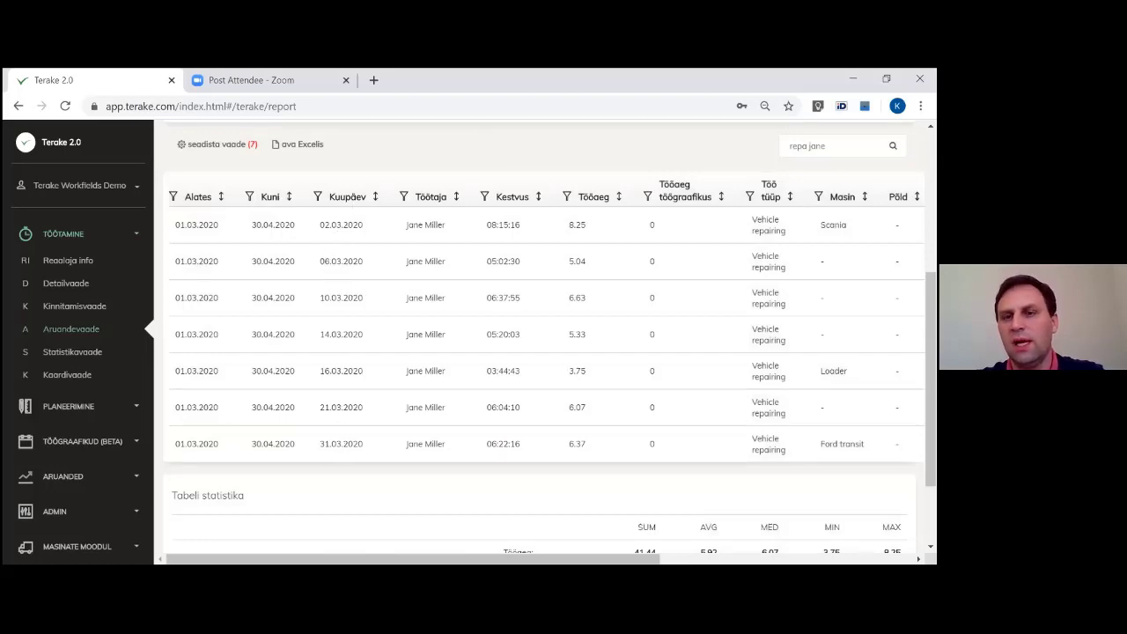
# Step: Switch the working-hours calculation method between job start date and calendar date, ending on the job start date
pyautogui.scroll(2, 731, 432)
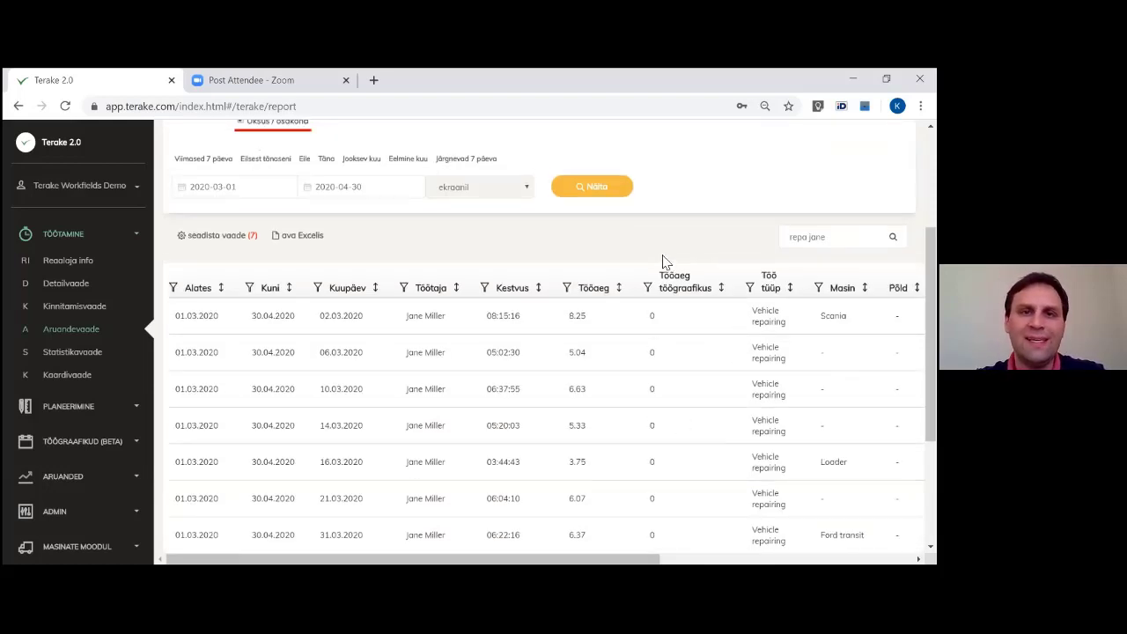
pyautogui.scroll(2, 665, 262)
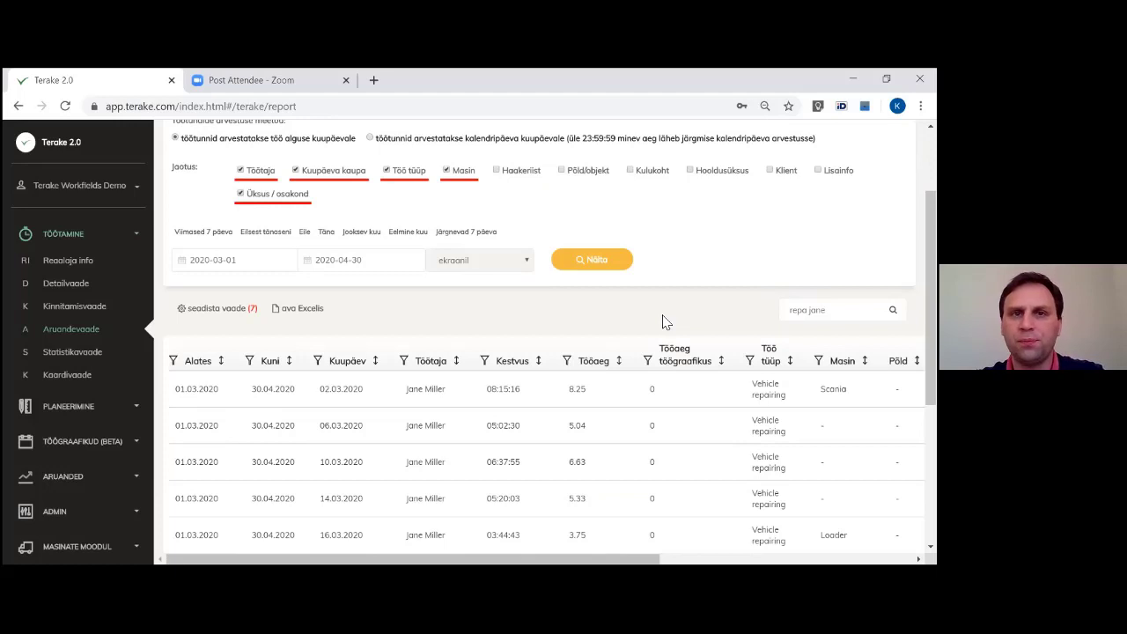
pyautogui.click(370, 140)
pyautogui.click(218, 138)
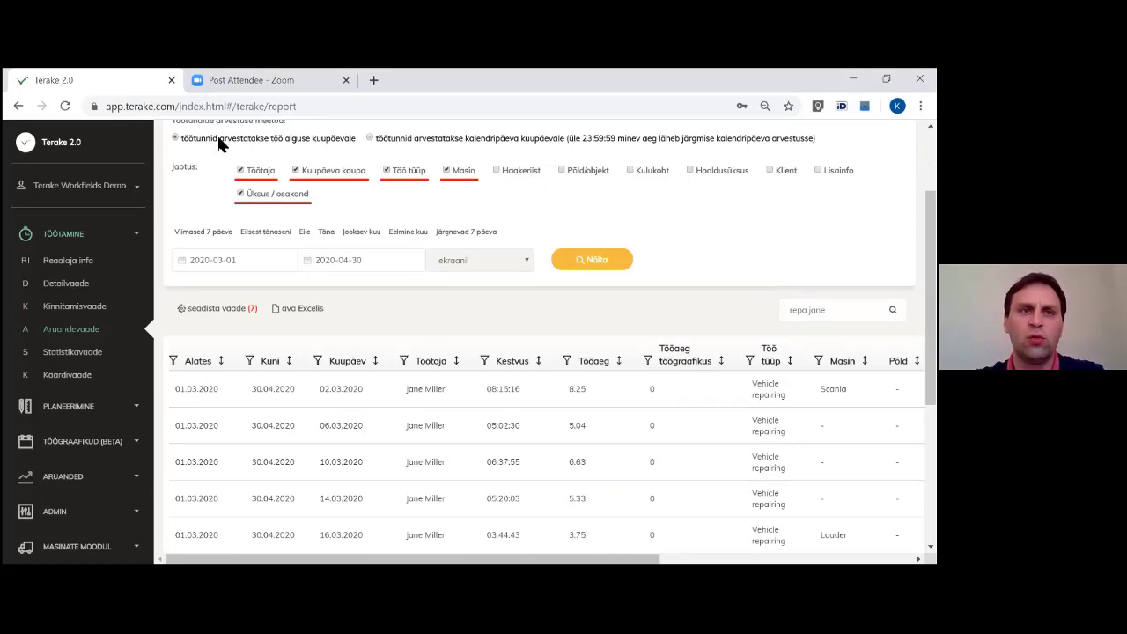
pyautogui.click(384, 141)
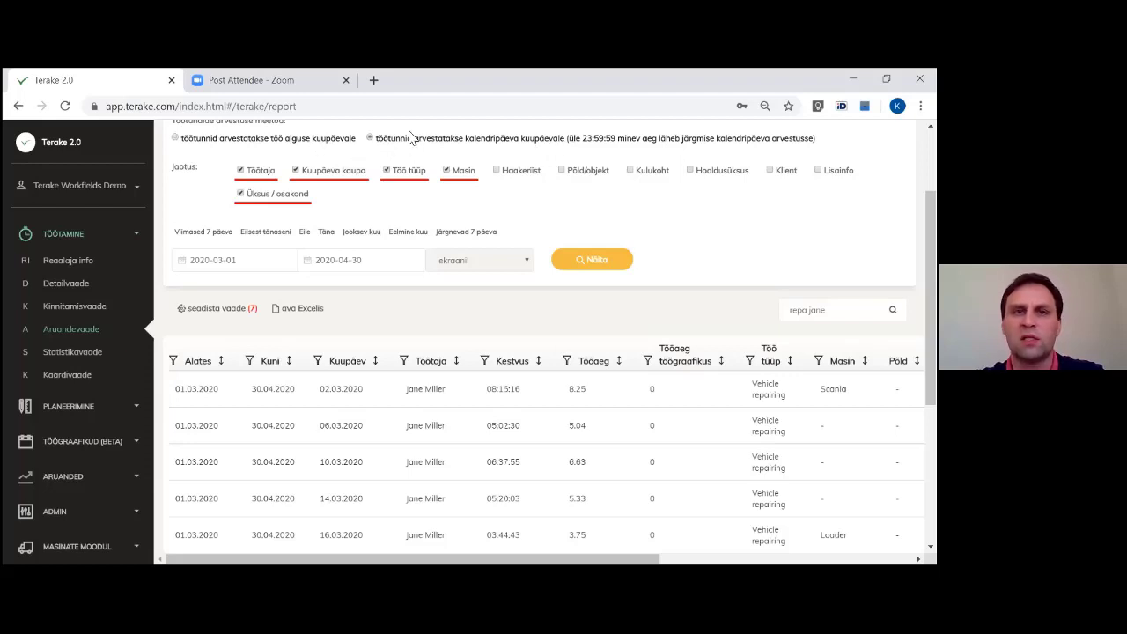
pyautogui.click(294, 141)
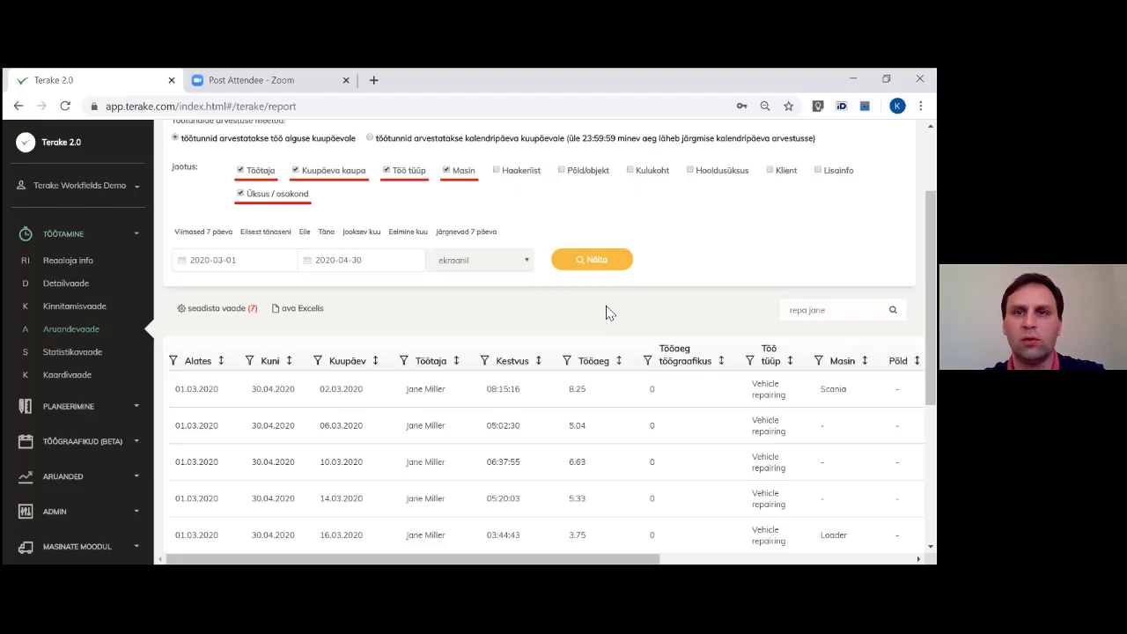
pyautogui.scroll(1, 609, 313)
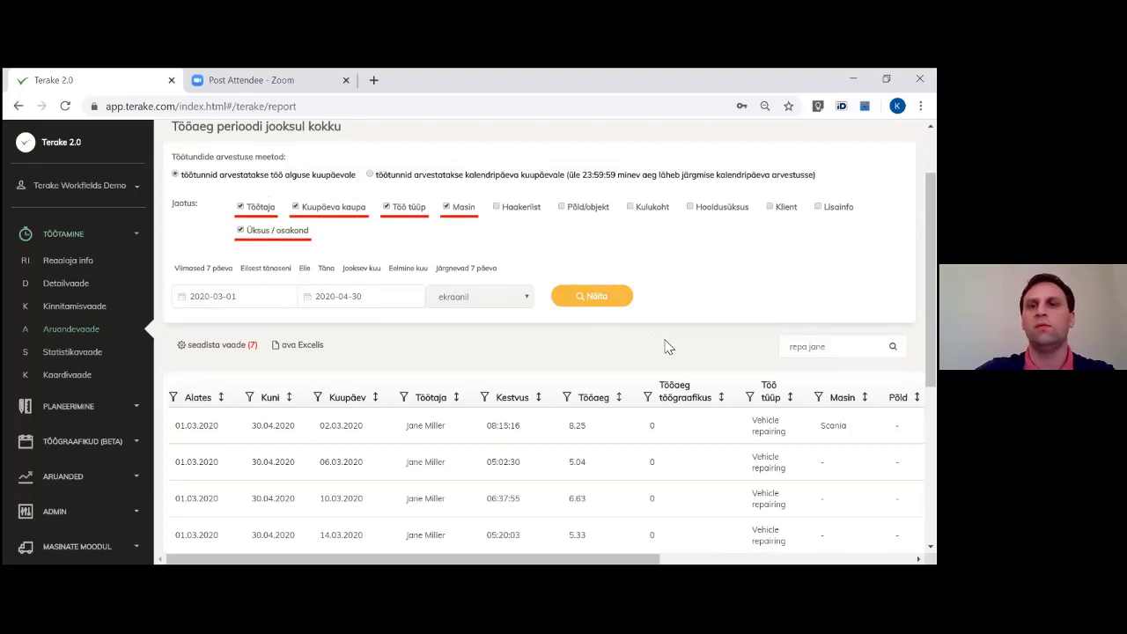
pyautogui.scroll(-1, 660, 344)
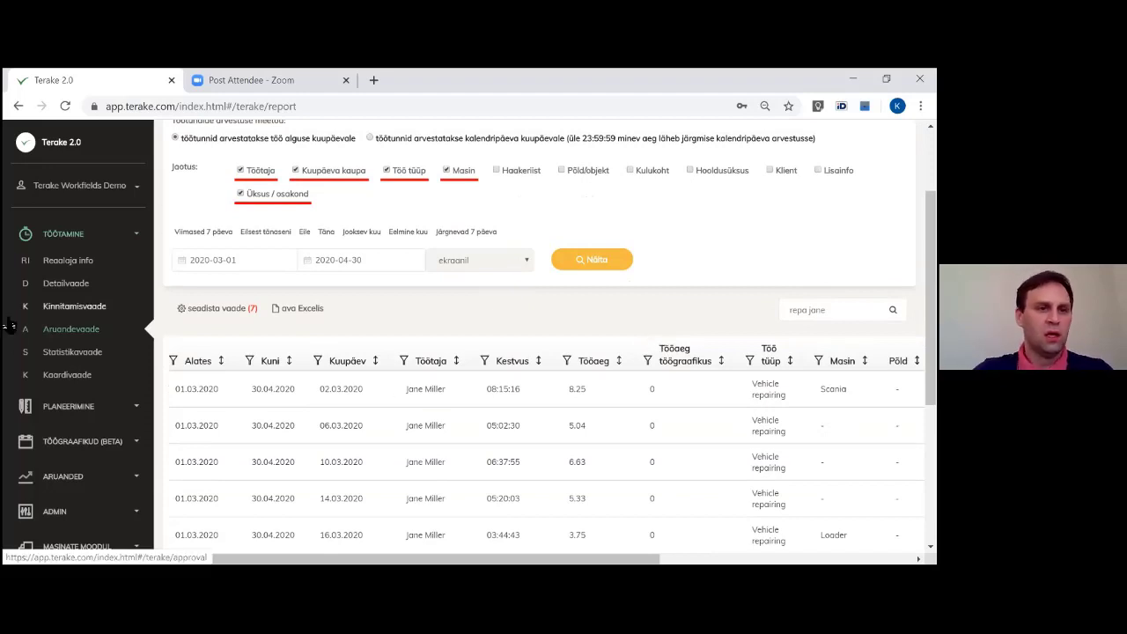
# Step: Open the map view (Kaardivaade) and inspect the marker details of a worker doing vehicle repairing and the John Deere 8R
pyautogui.click(70, 377)
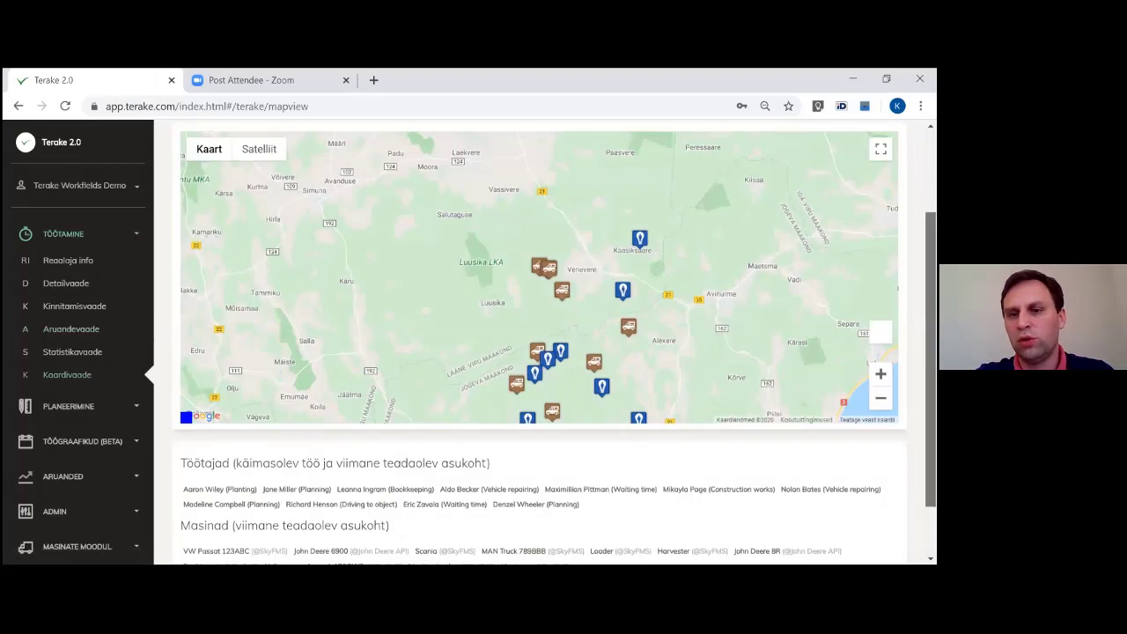
pyautogui.scroll(-1, 691, 324)
pyautogui.moveTo(693, 296); pyautogui.dragTo(679, 260)
pyautogui.scroll(3, 678, 260)
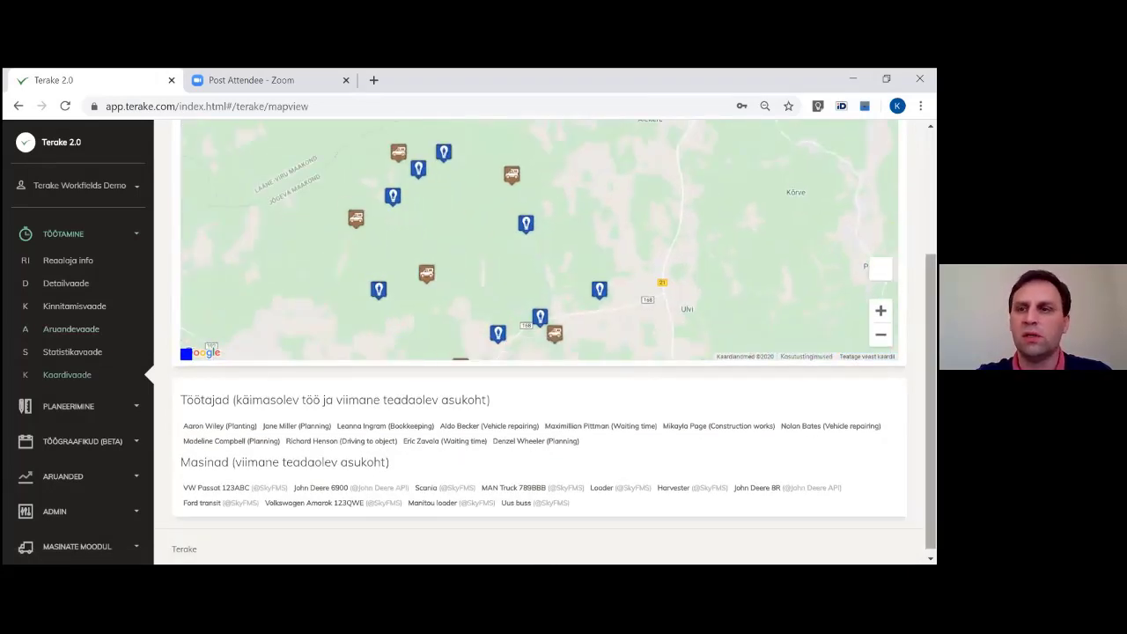
pyautogui.scroll(2, 216, 179)
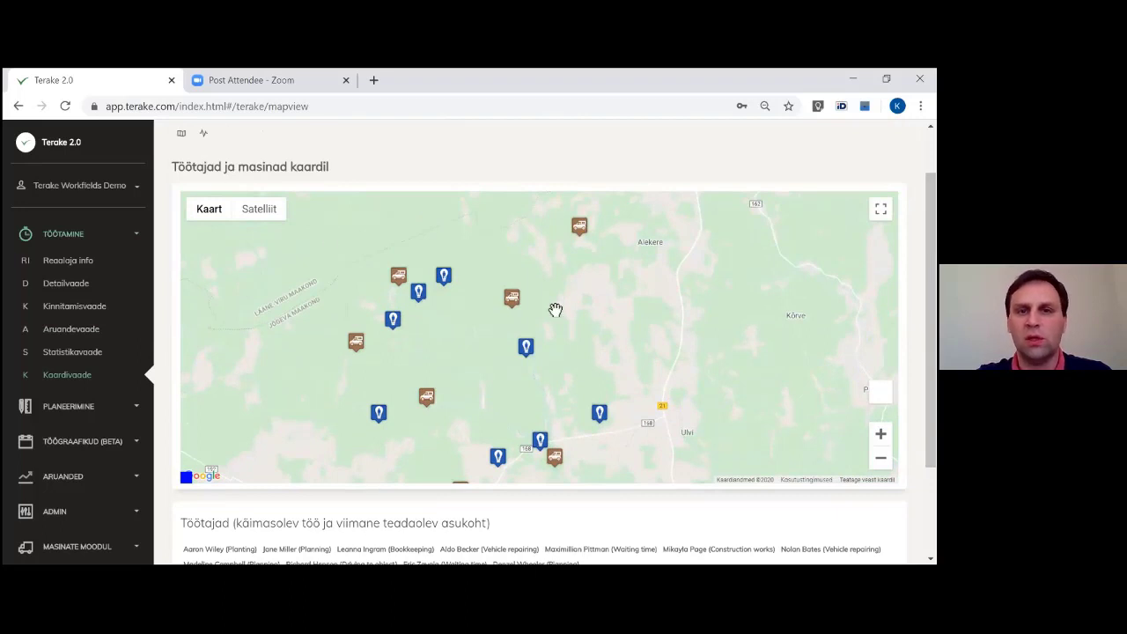
pyautogui.click(527, 349)
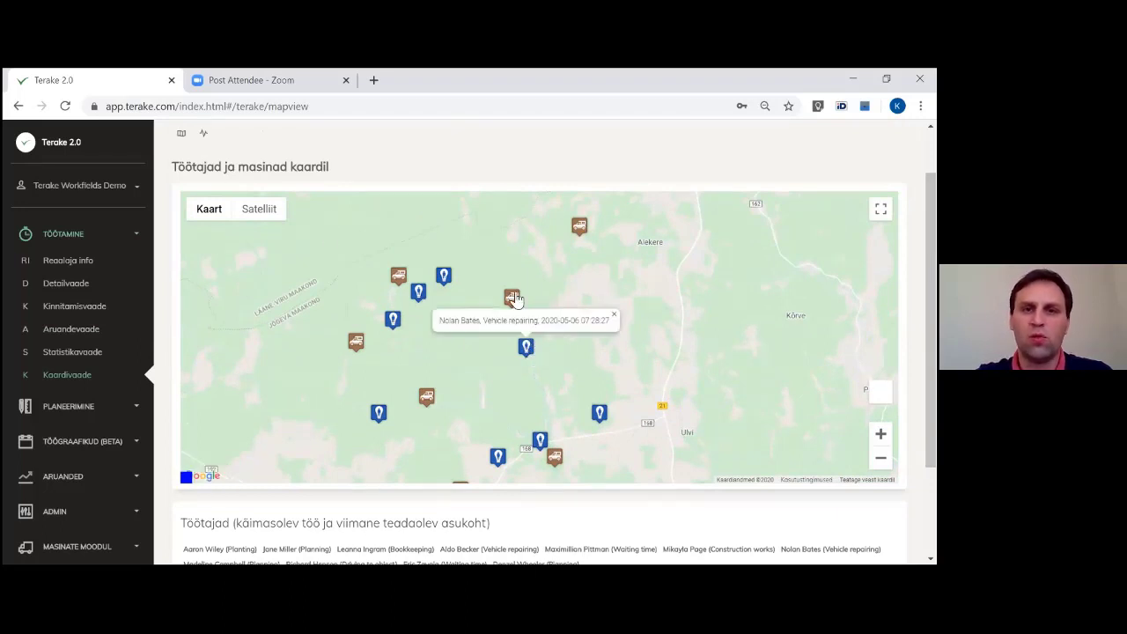
pyautogui.click(514, 300)
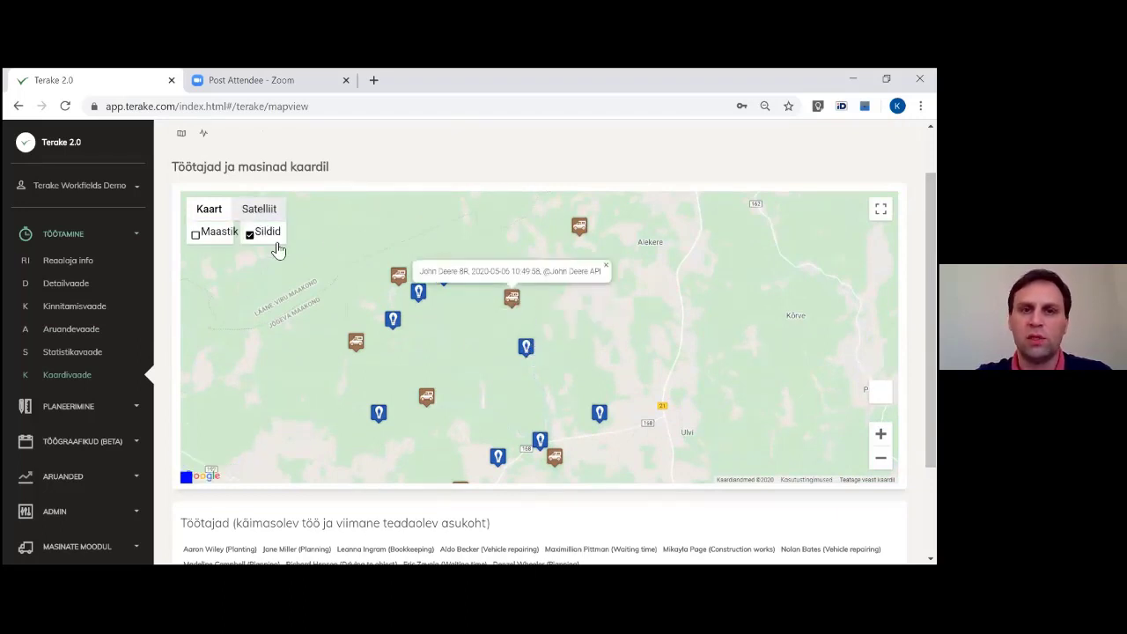
# Step: Change the map to satellite imagery and locate the Loader from the machines list
pyautogui.click(260, 214)
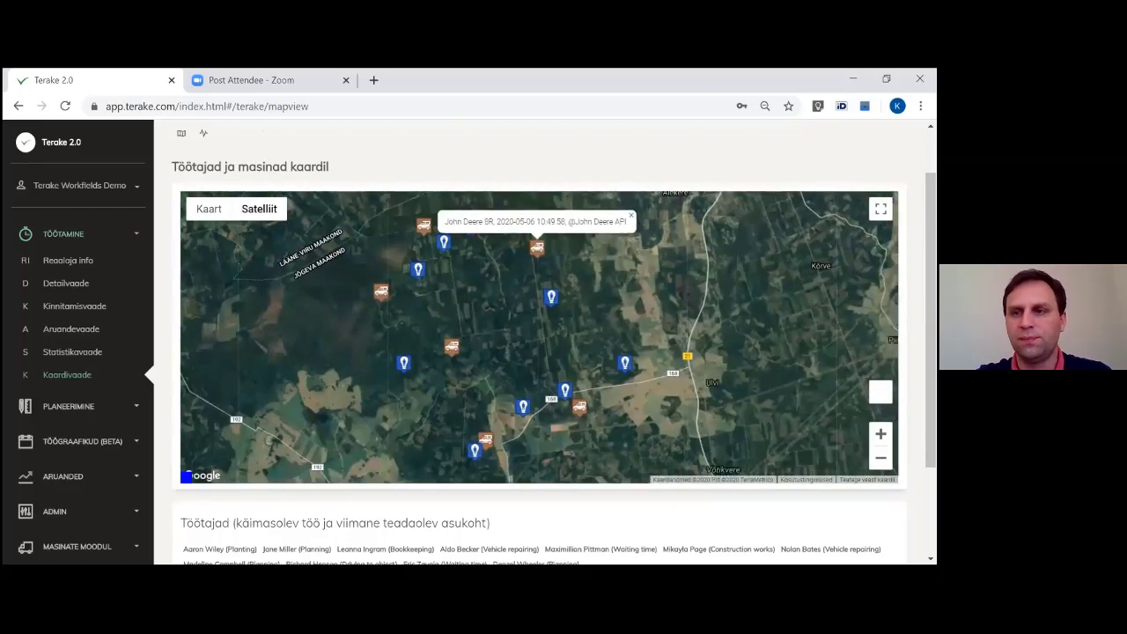
pyautogui.scroll(-3, 609, 503)
pyautogui.click(639, 485)
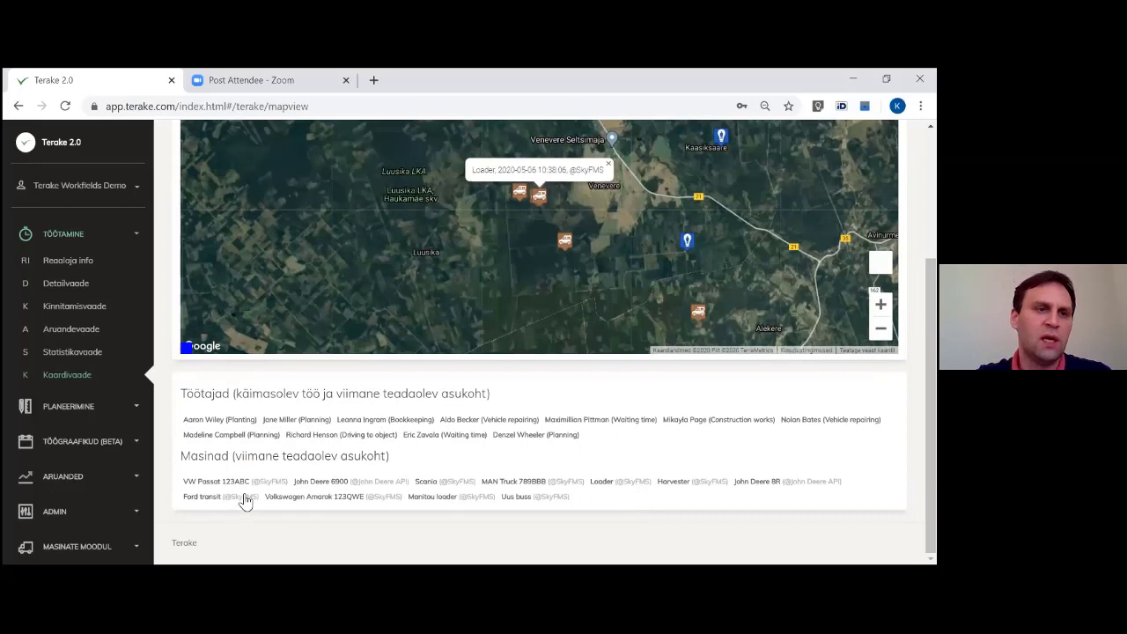
# Step: Collapse the work section (Töötamine) and open the monthly planning calendar (Planeerimine)
pyautogui.click(72, 241)
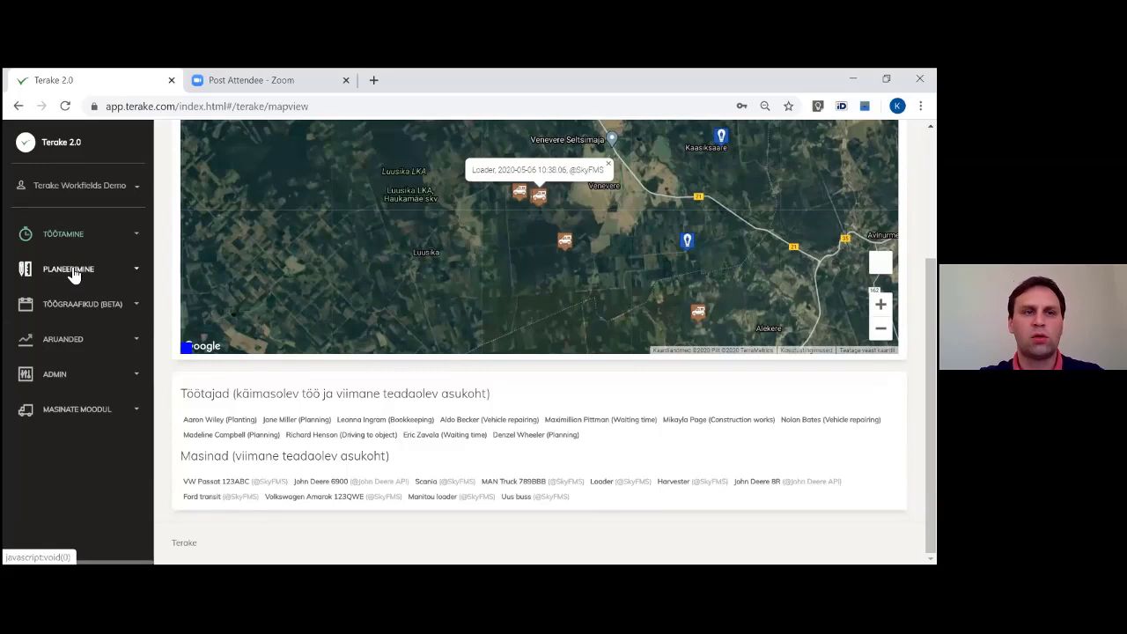
pyautogui.click(74, 273)
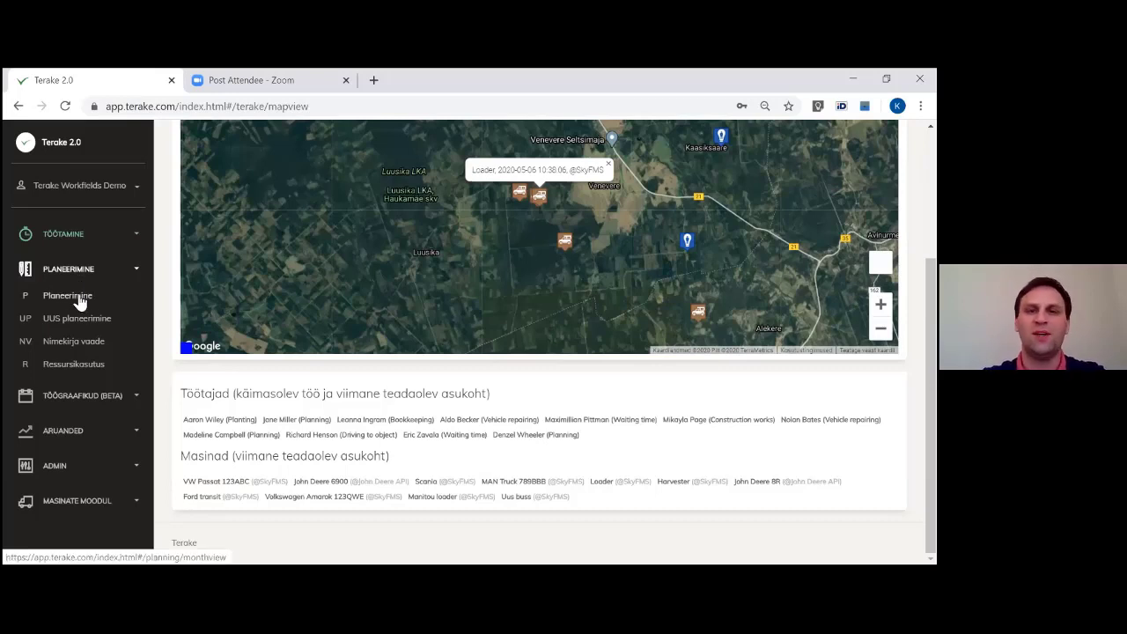
pyautogui.click(80, 301)
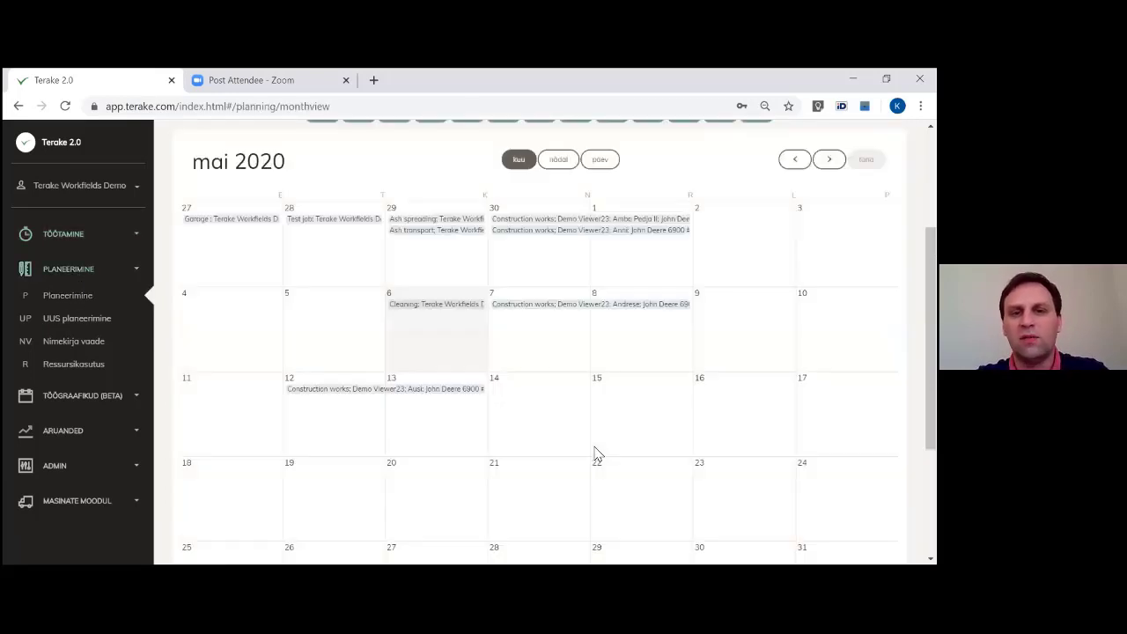
pyautogui.click(442, 333)
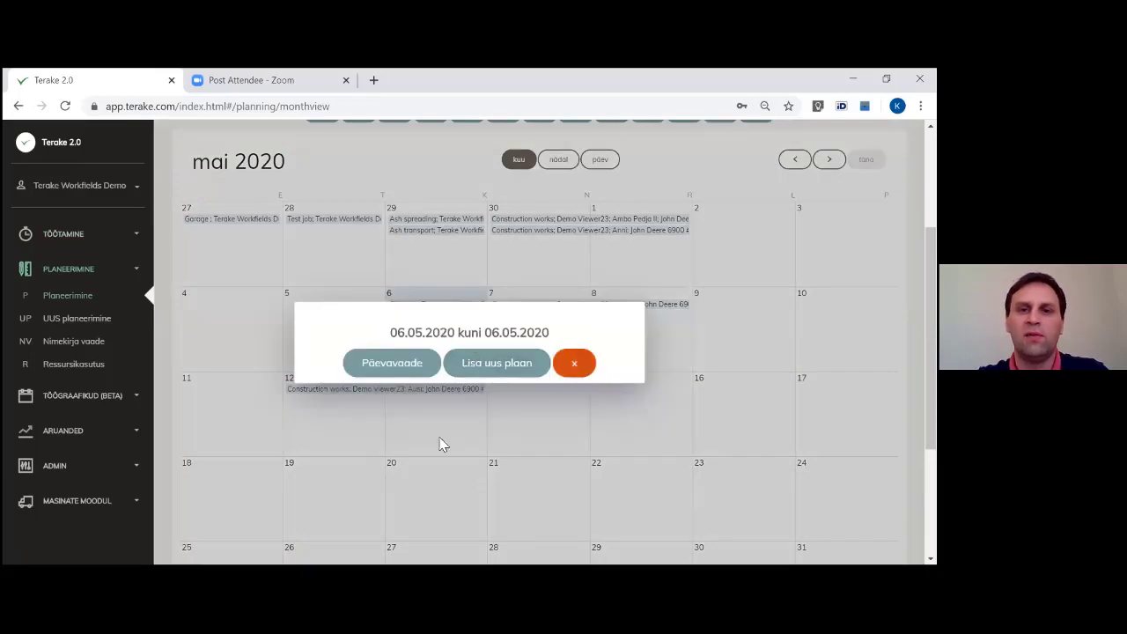
pyautogui.moveTo(440, 445); pyautogui.dragTo(631, 436)
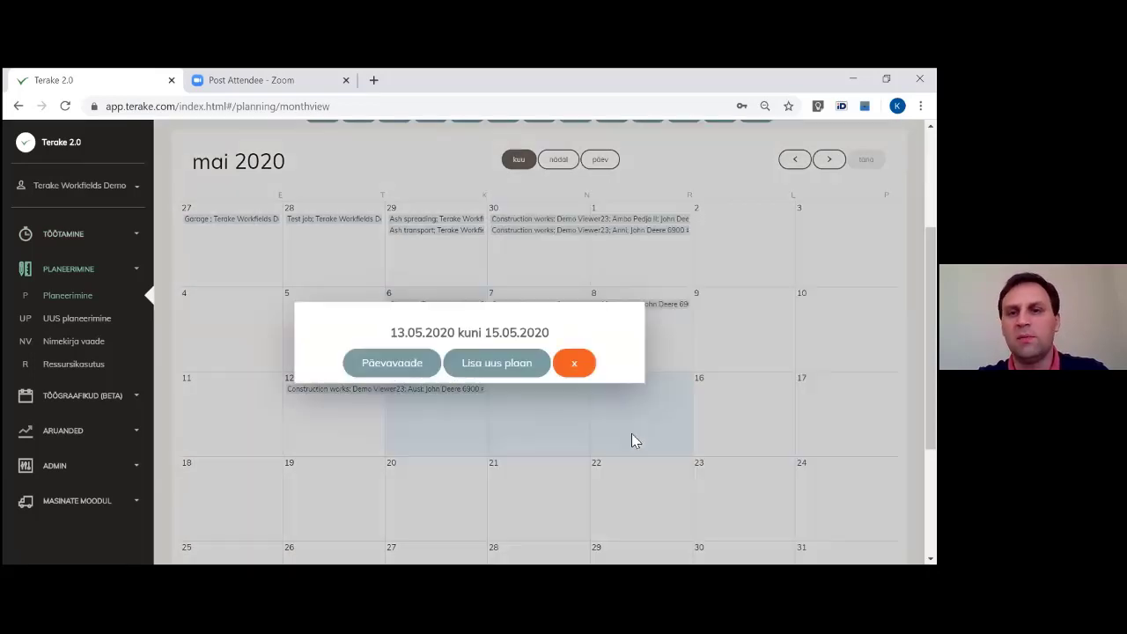
pyautogui.click(571, 365)
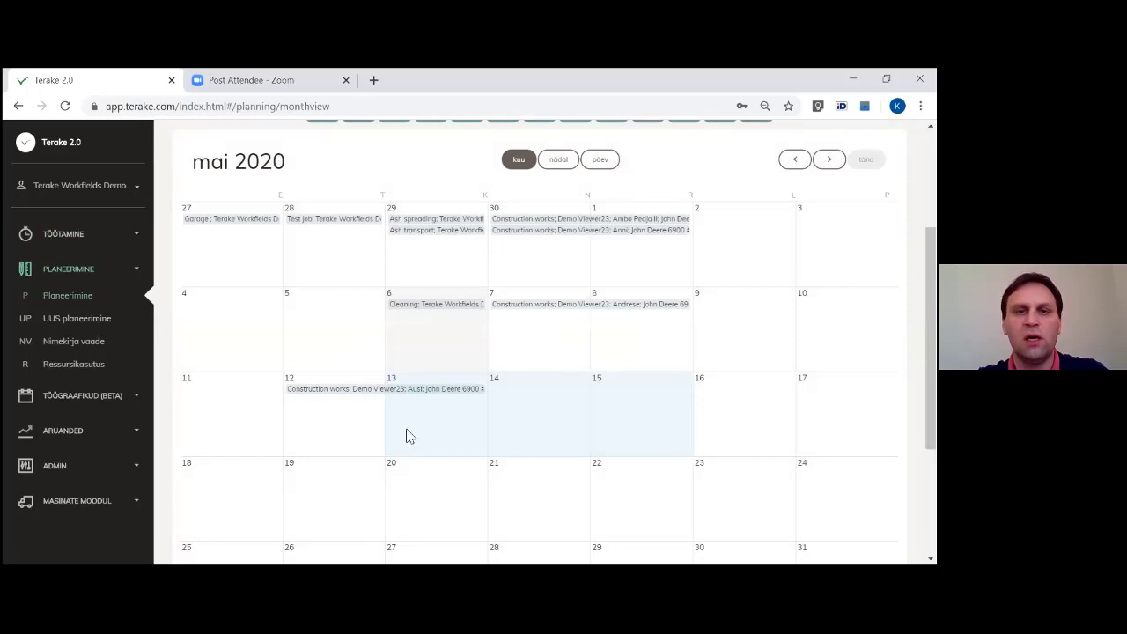
# Step: Start a new plan for 6 May 2020 and assign Terake Workfields Demo as its worker (Töötaja)
pyautogui.click(435, 367)
pyautogui.click(524, 368)
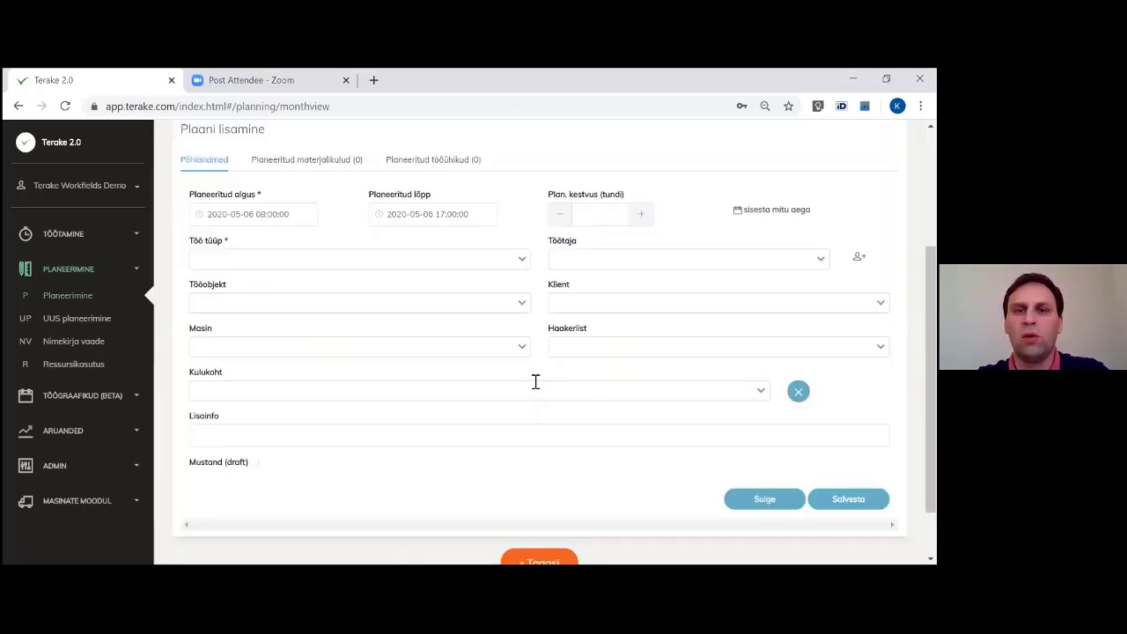
pyautogui.click(625, 262)
pyautogui.scroll(-5, 629, 355)
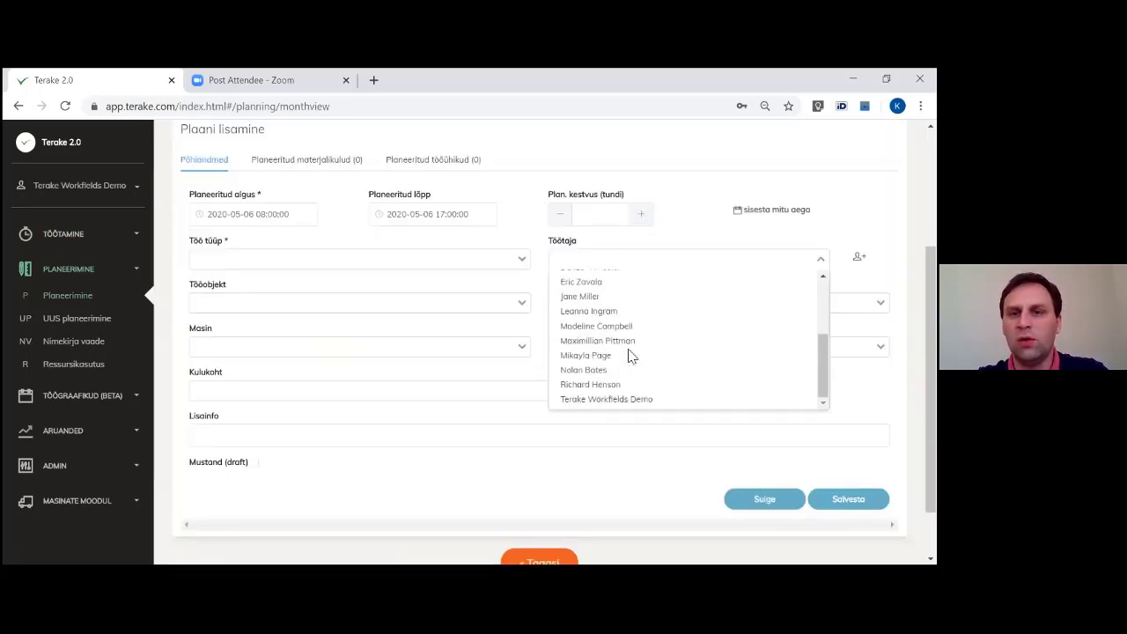
pyautogui.scroll(-1, 611, 406)
pyautogui.click(616, 337)
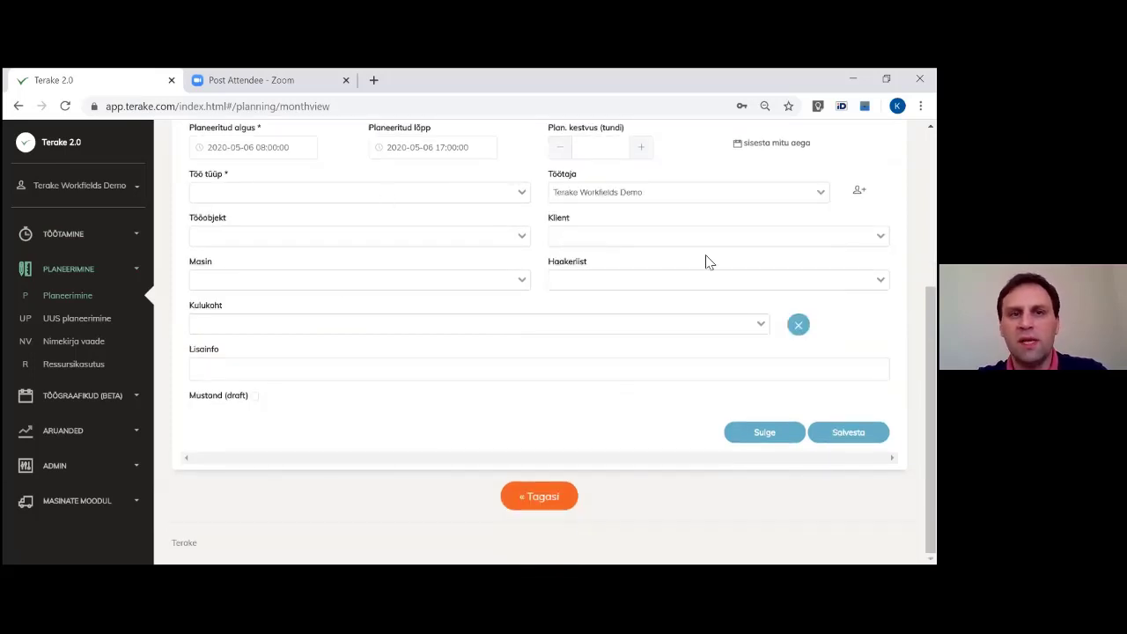
# Step: Enter "ttyuu" as the plan's additional info (Lisainfo) and try to save the plan
pyautogui.click(415, 366)
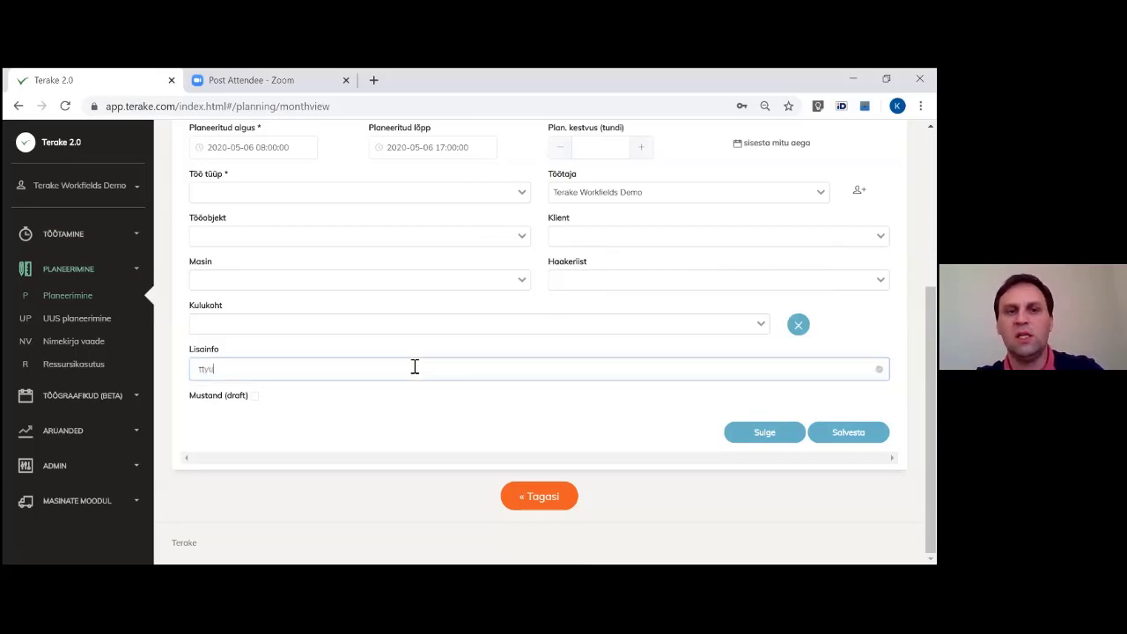
pyautogui.scroll(3, 738, 425)
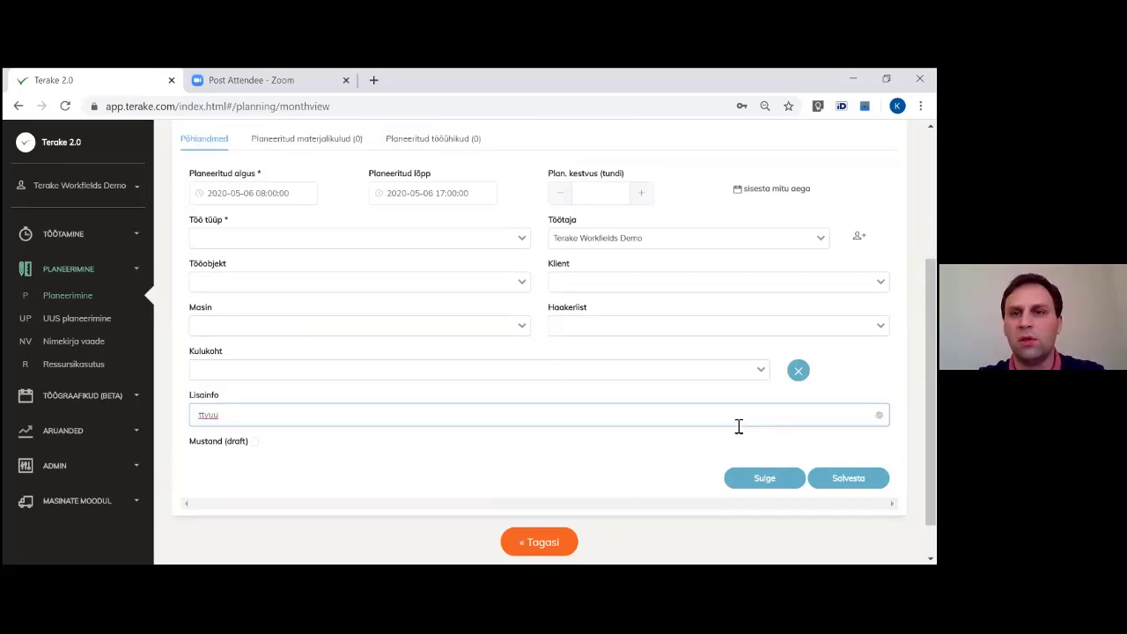
pyautogui.scroll(-1, 684, 402)
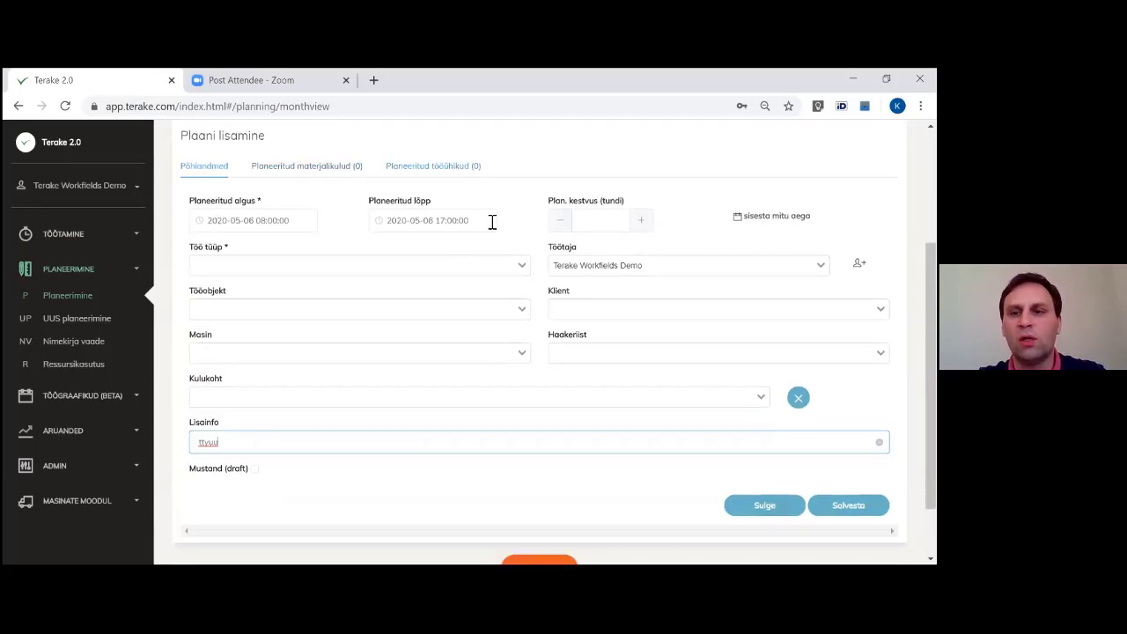
pyautogui.scroll(-1, 527, 329)
pyautogui.scroll(-1, 555, 352)
pyautogui.press('Return')
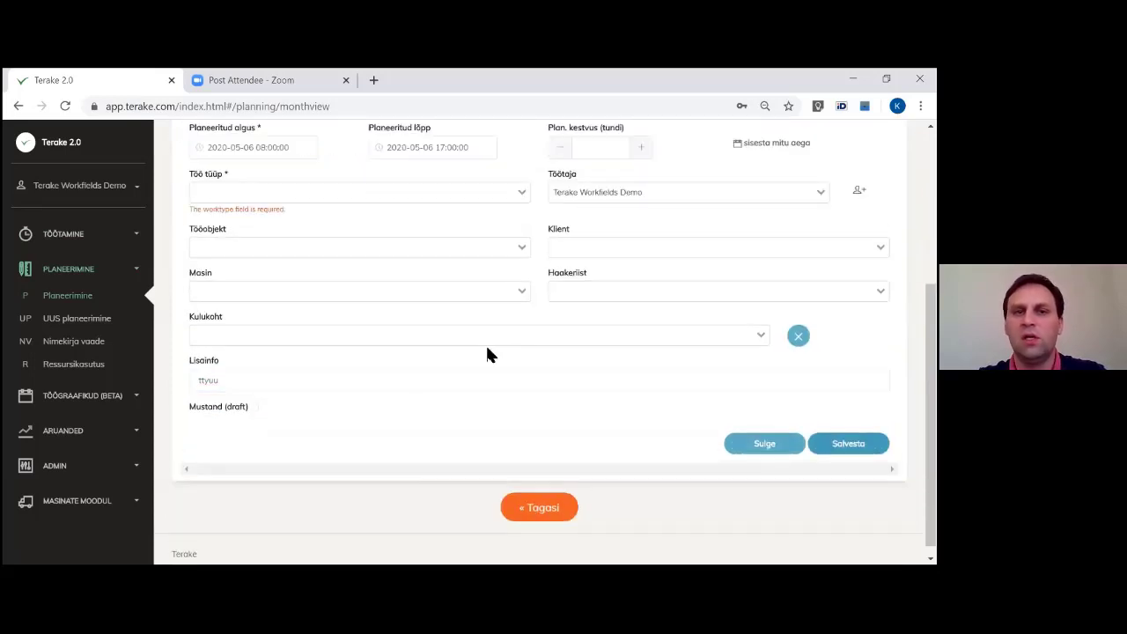
# Step: Set the plan's work type (Töö tüüp) to Ash transport and save the plan
pyautogui.click(400, 190)
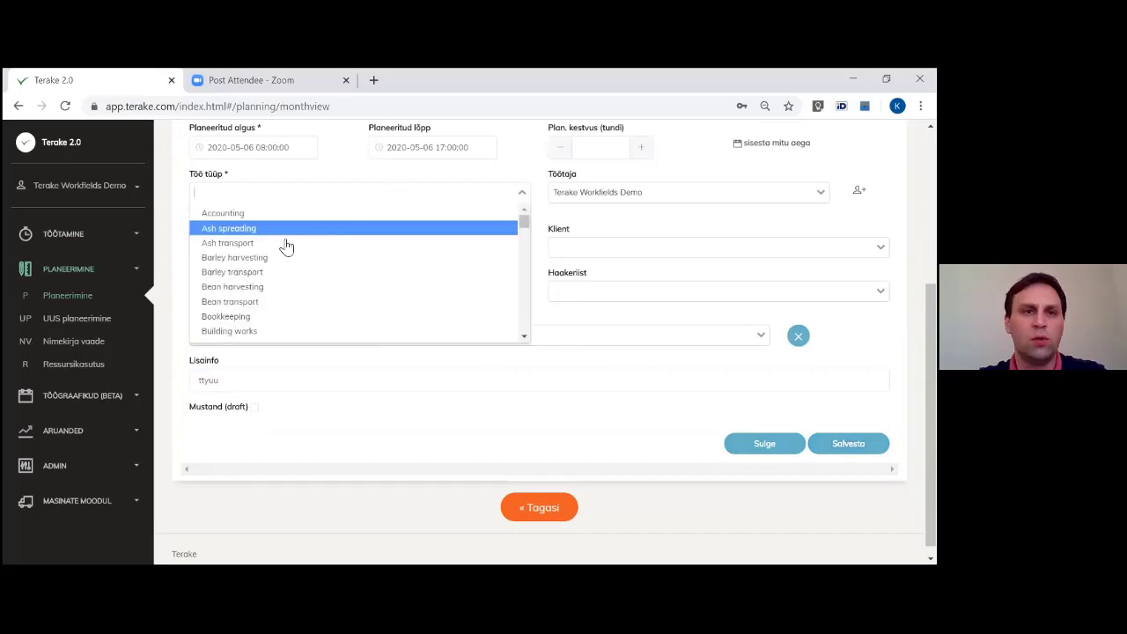
pyautogui.click(284, 244)
pyautogui.click(848, 433)
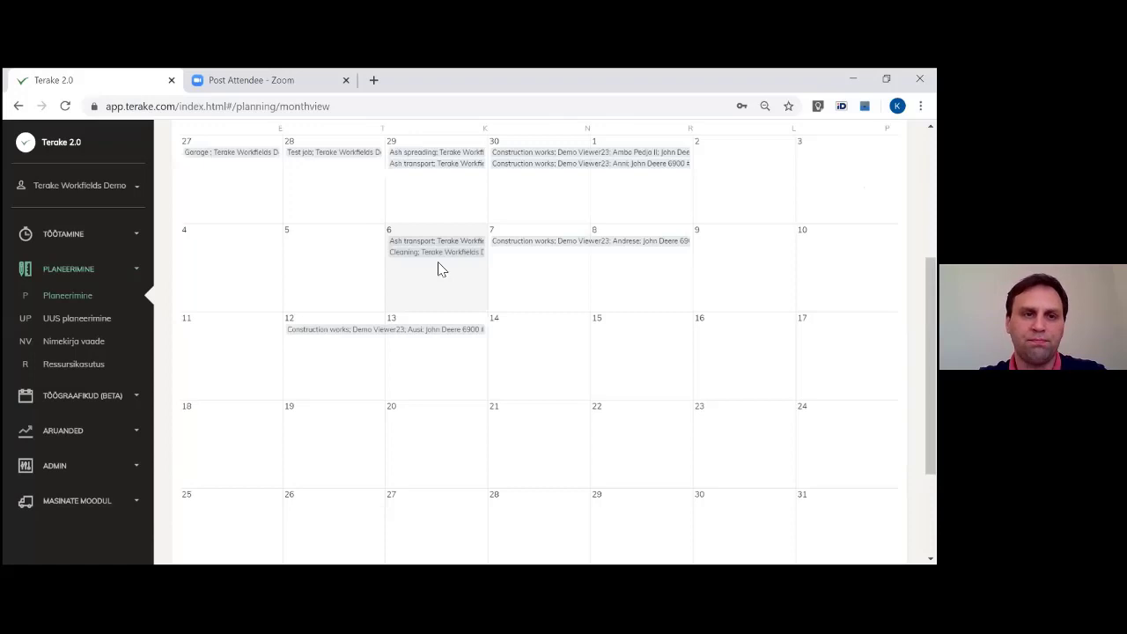
# Step: Open the new planning matrix (UUS planeerimine) and show only the workers in test group
pyautogui.click(60, 323)
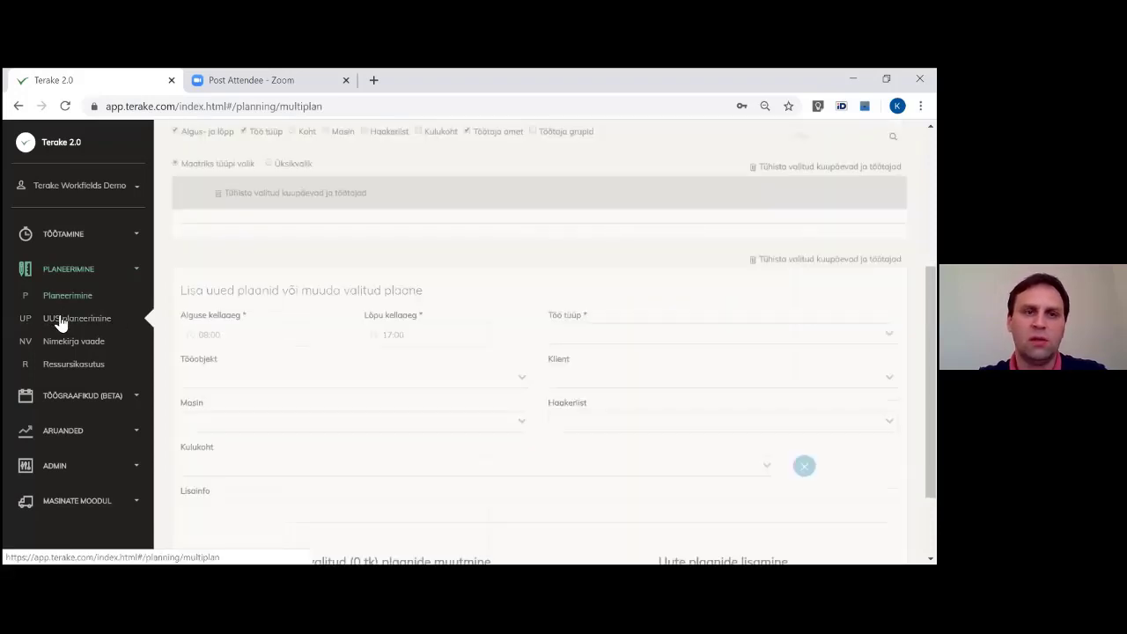
pyautogui.scroll(-1, 485, 369)
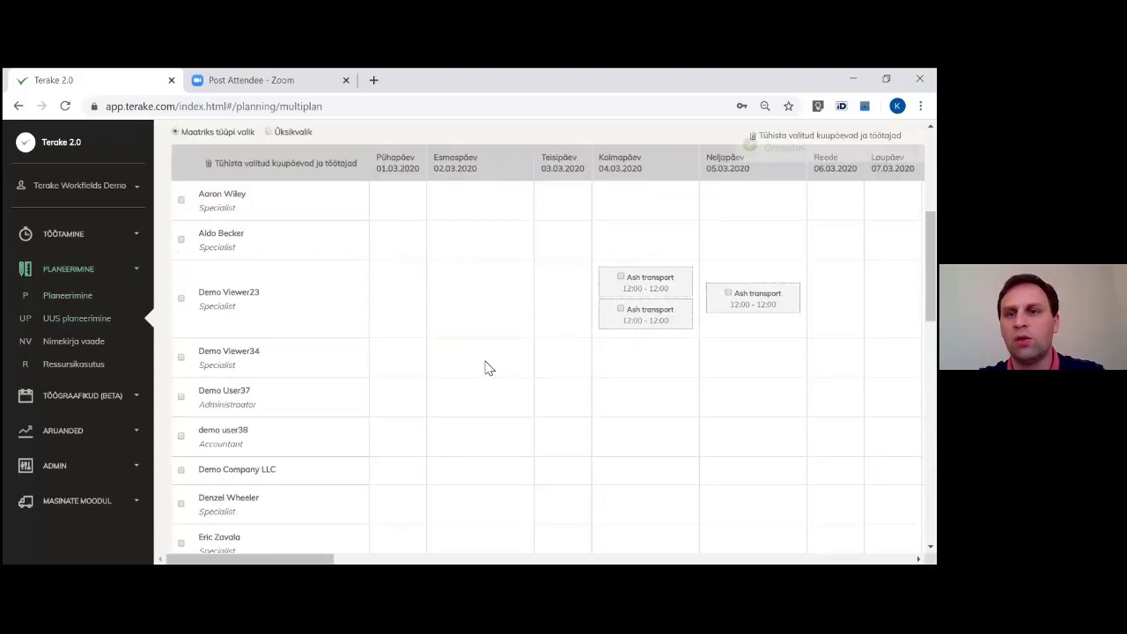
pyautogui.scroll(-2, 490, 369)
pyautogui.scroll(5, 500, 392)
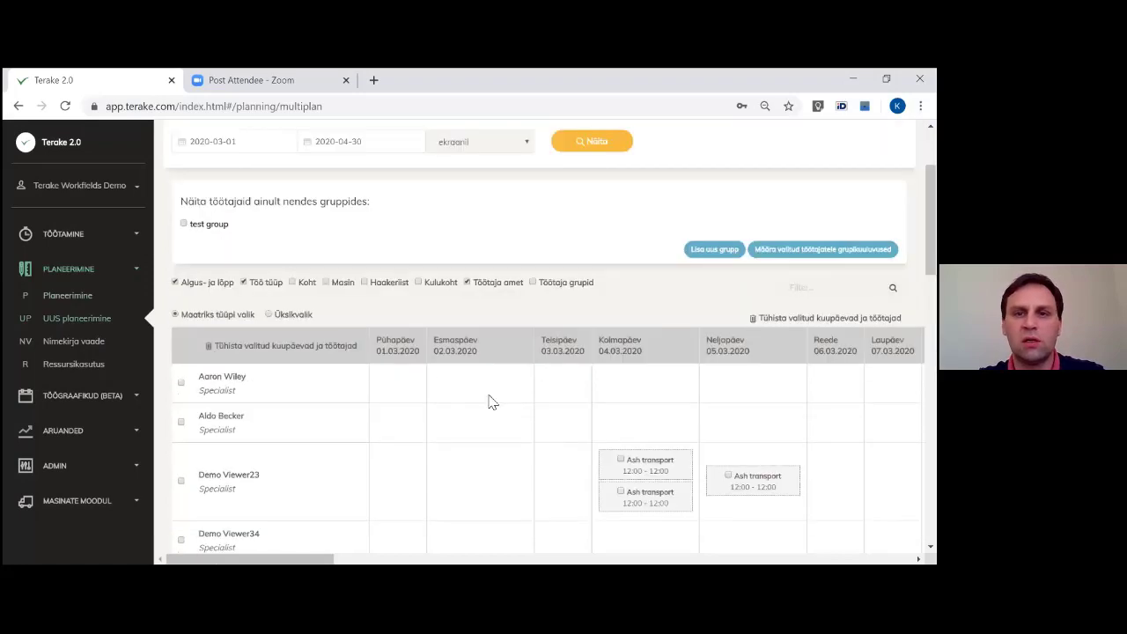
pyautogui.scroll(-2, 490, 399)
pyautogui.scroll(5, 488, 395)
pyautogui.click(213, 282)
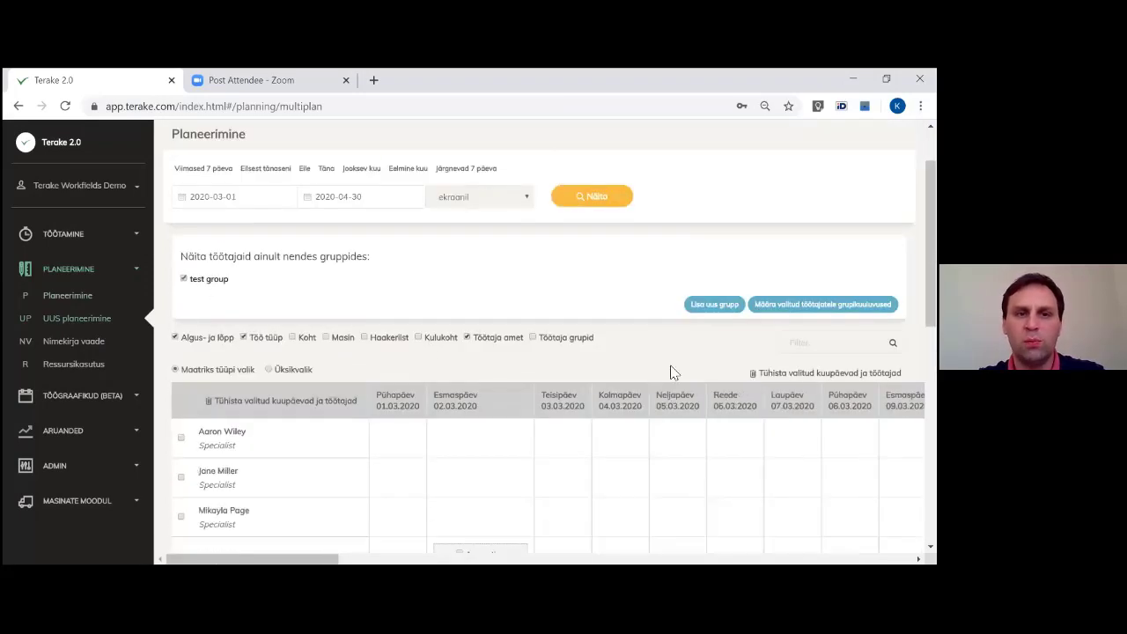
pyautogui.scroll(-3, 671, 371)
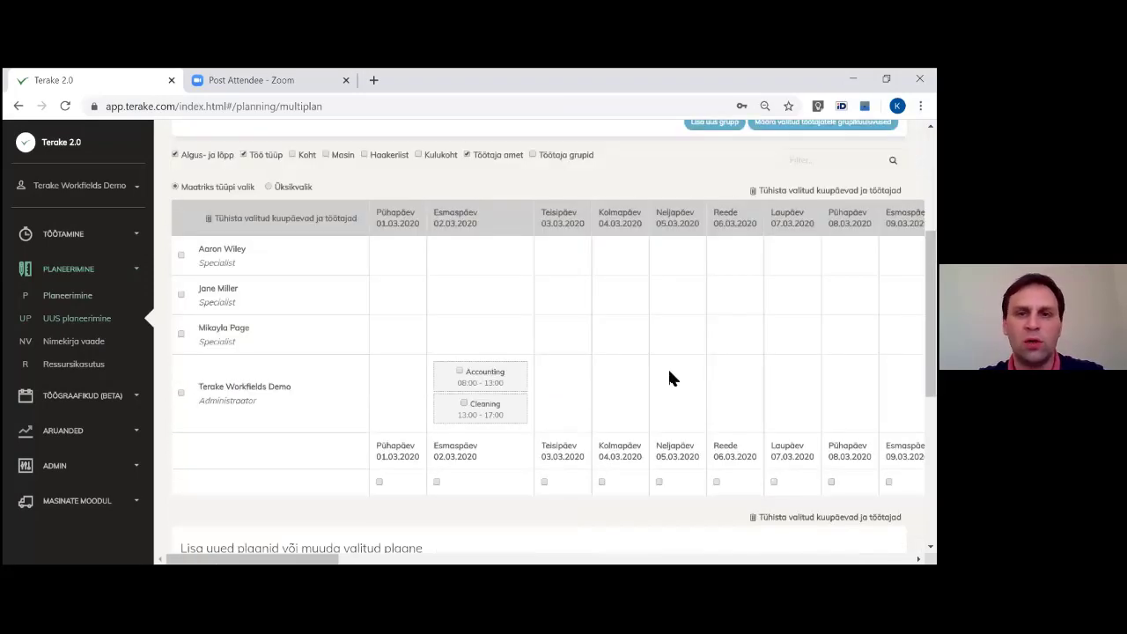
# Step: Select 03.03, 05.03 and 06.03.2020 for the first, second and fourth workers in the matrix and go to the new-plan form
pyautogui.click(587, 304)
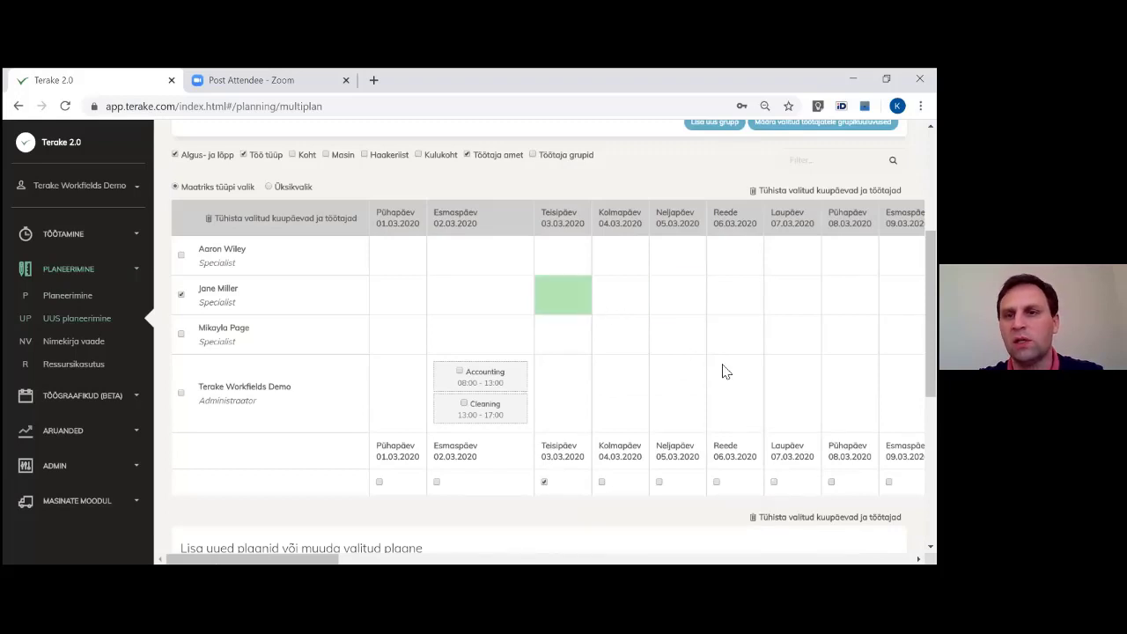
pyautogui.click(678, 295)
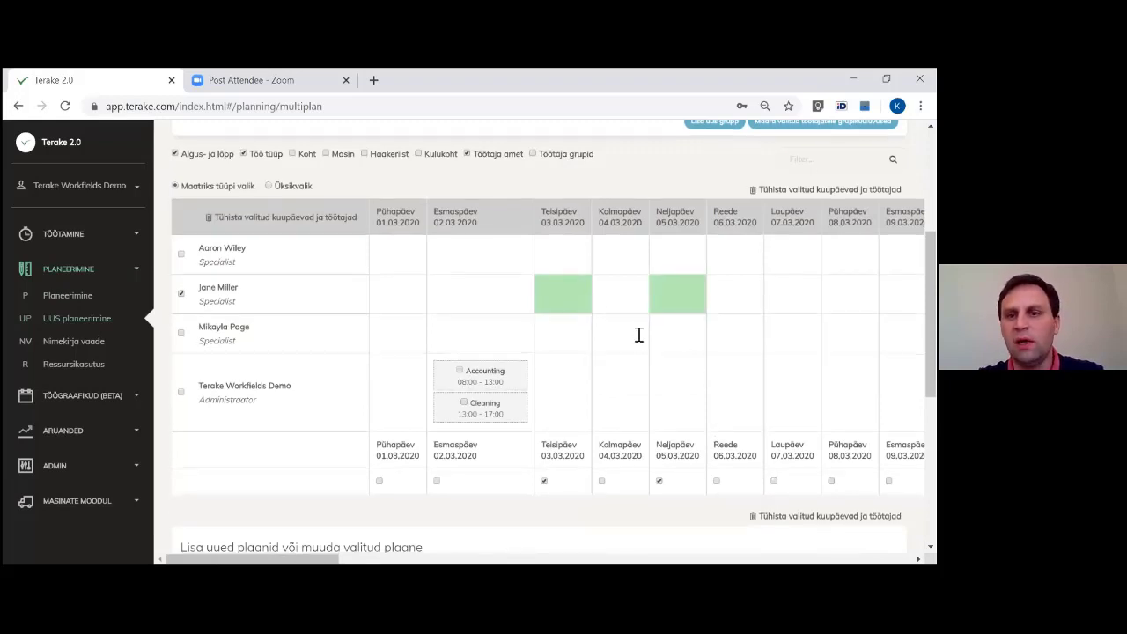
pyautogui.scroll(-6, 639, 334)
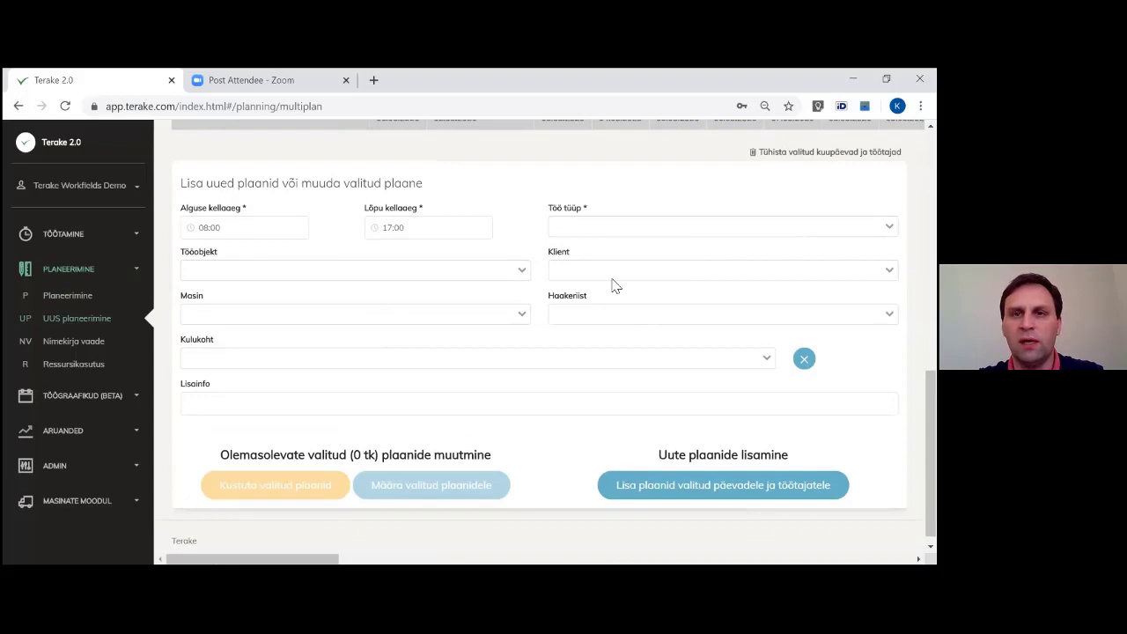
pyautogui.scroll(5, 611, 289)
pyautogui.click(653, 223)
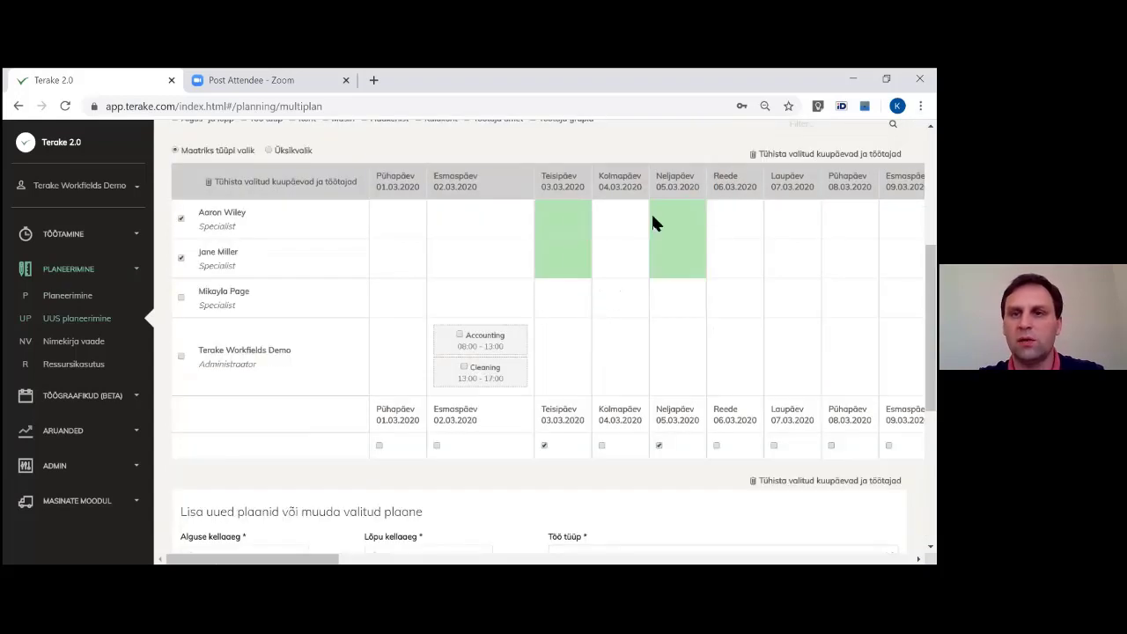
pyautogui.click(738, 352)
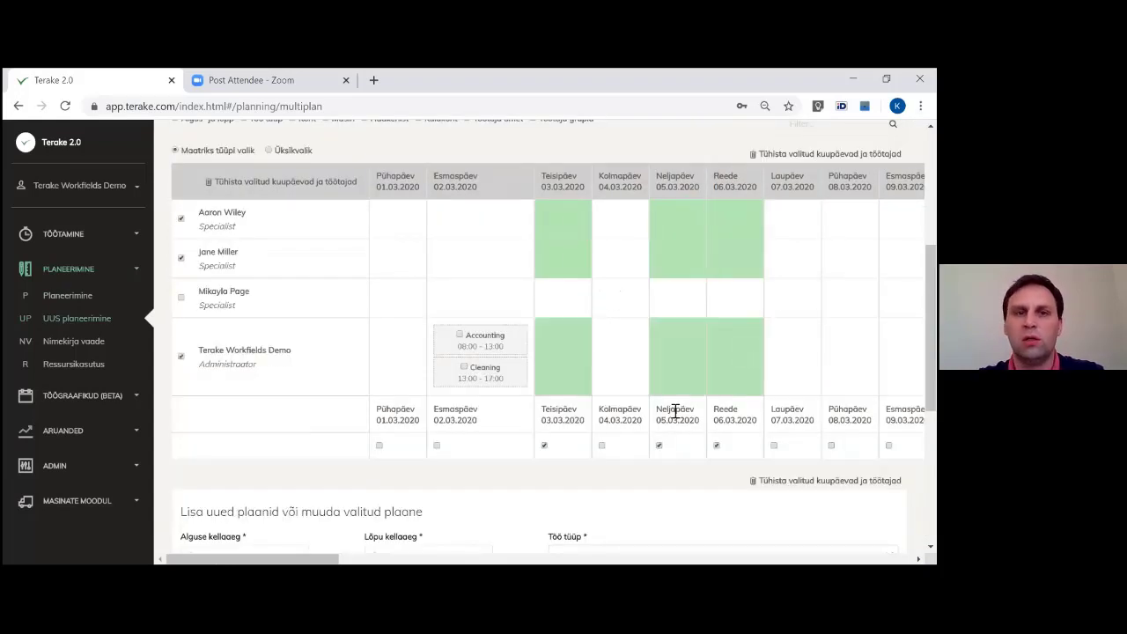
pyautogui.scroll(-5, 679, 369)
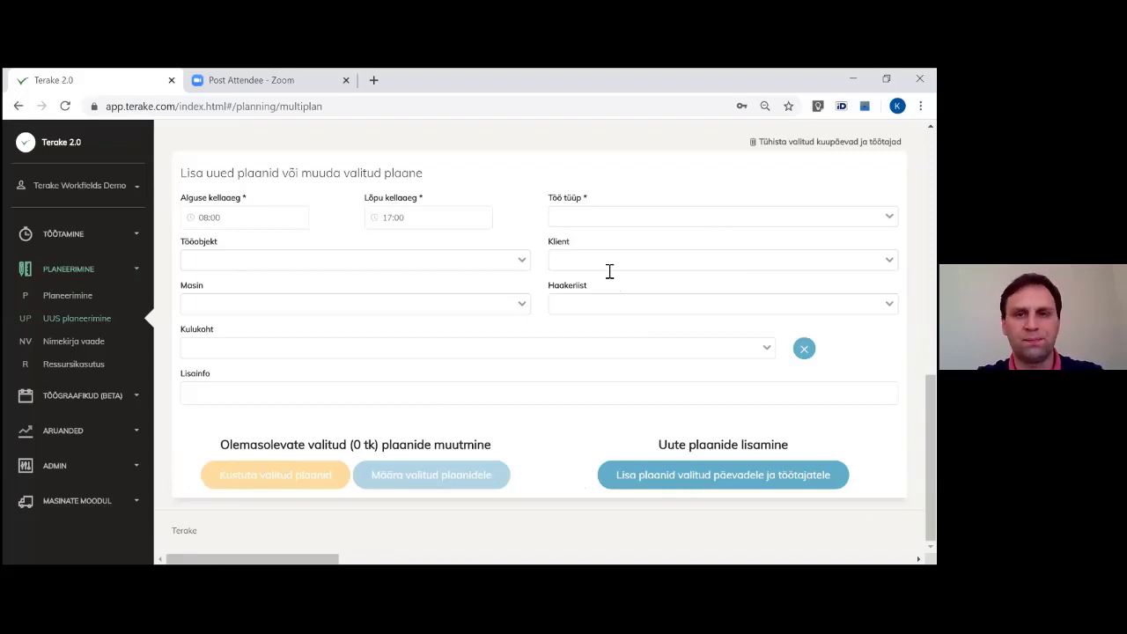
# Step: Examine the planned hours and hectares in the resource usage (Ressursikasutus), as well as the plans in the list view (Nimekirja vaade)
pyautogui.click(85, 363)
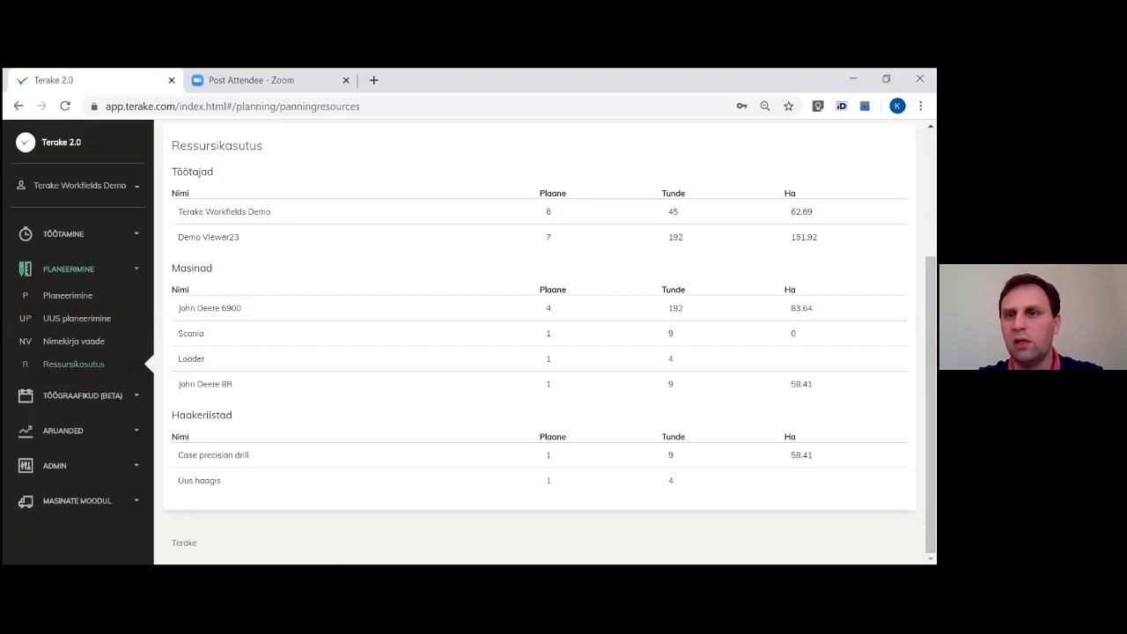
pyautogui.doubleClick(790, 193)
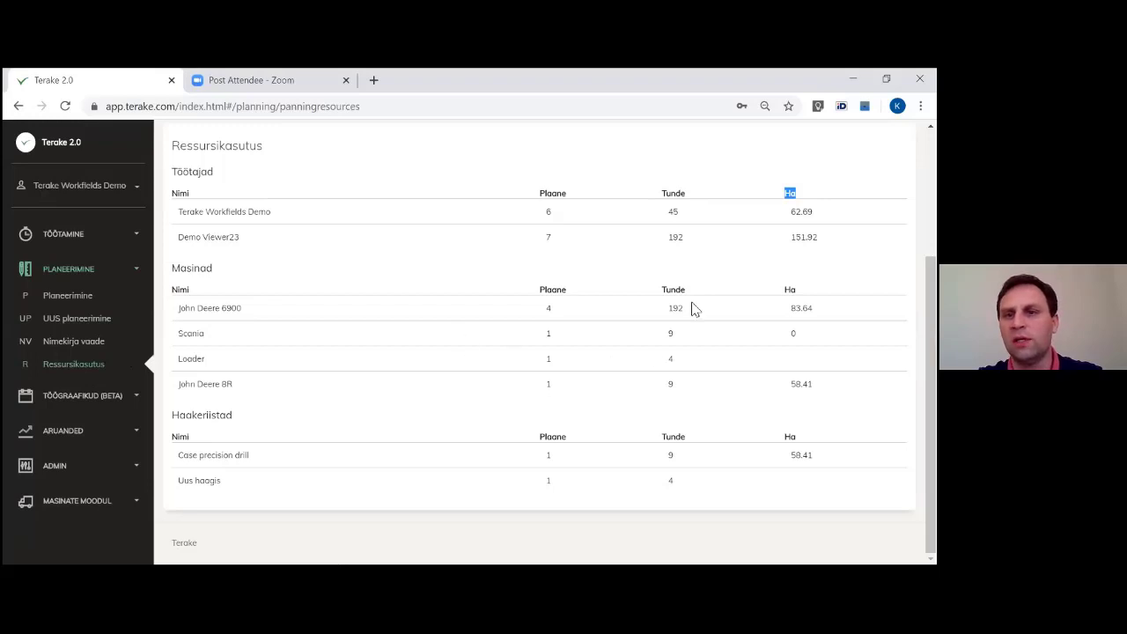
pyautogui.click(89, 344)
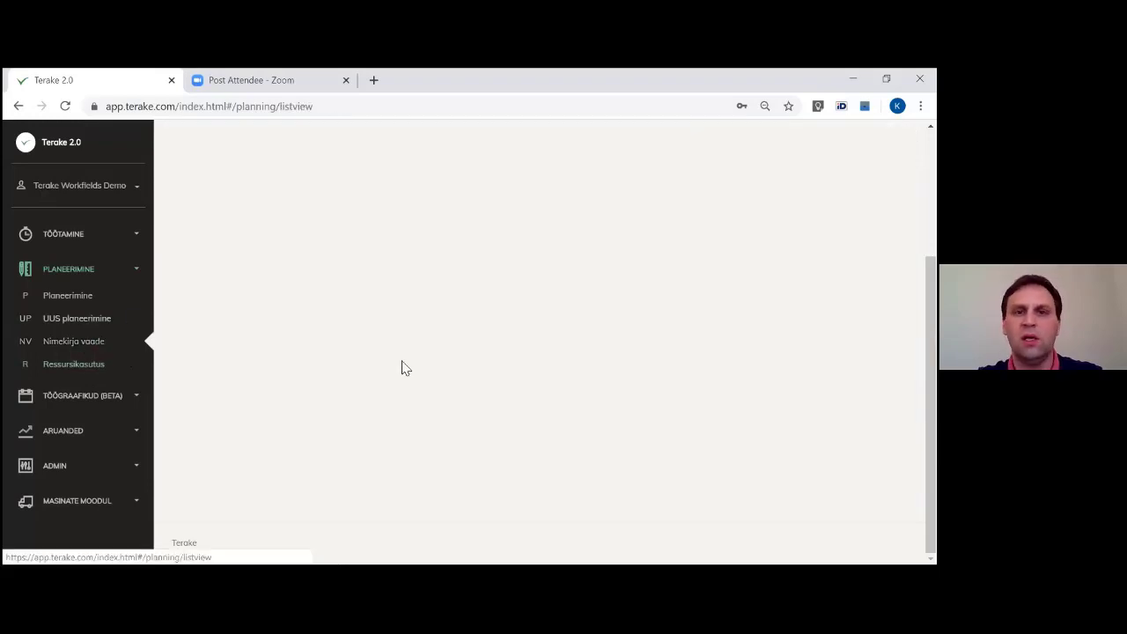
pyautogui.scroll(5, 627, 339)
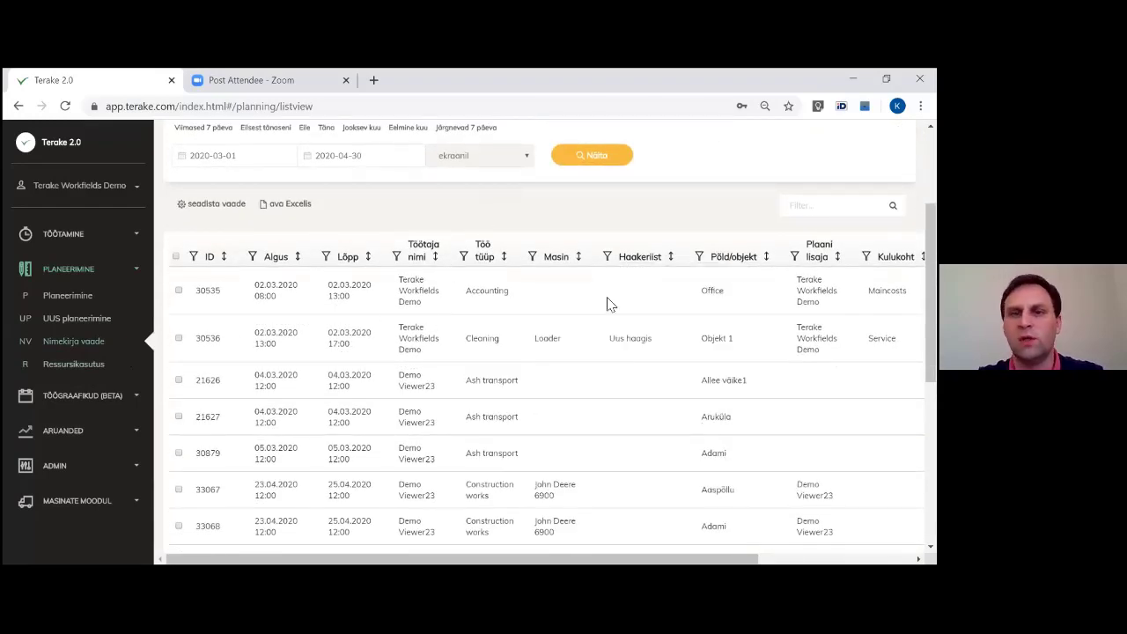
# Step: Collapse the planning section and open the monthly work schedules (Töögraafikud) under TÖÖGRAAFIKUD (BETA)
pyautogui.click(76, 269)
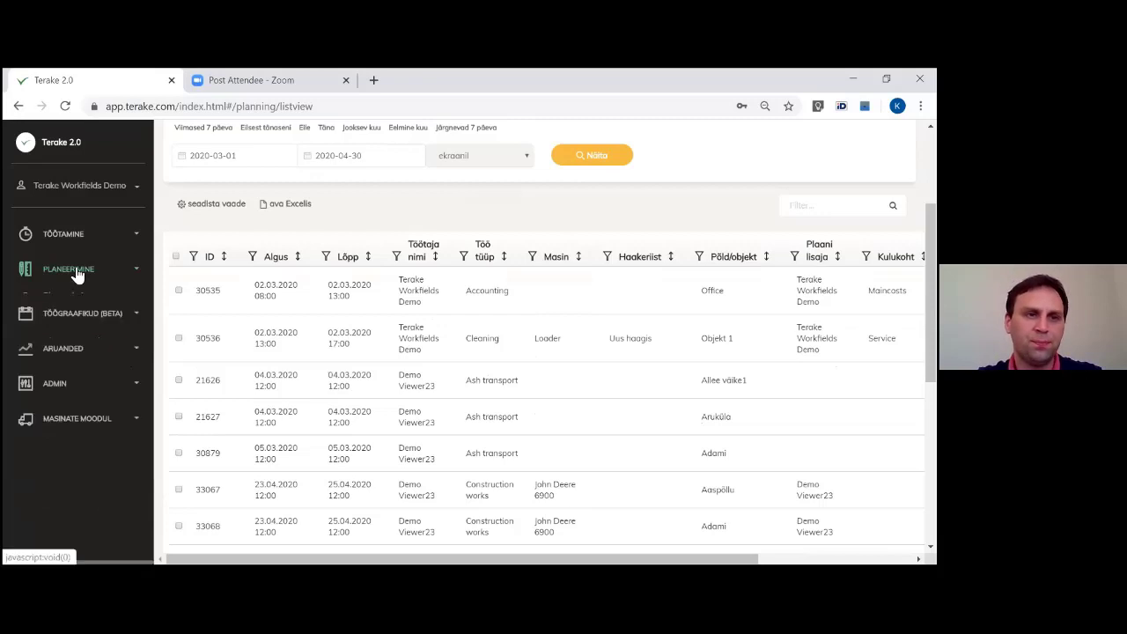
pyautogui.click(76, 304)
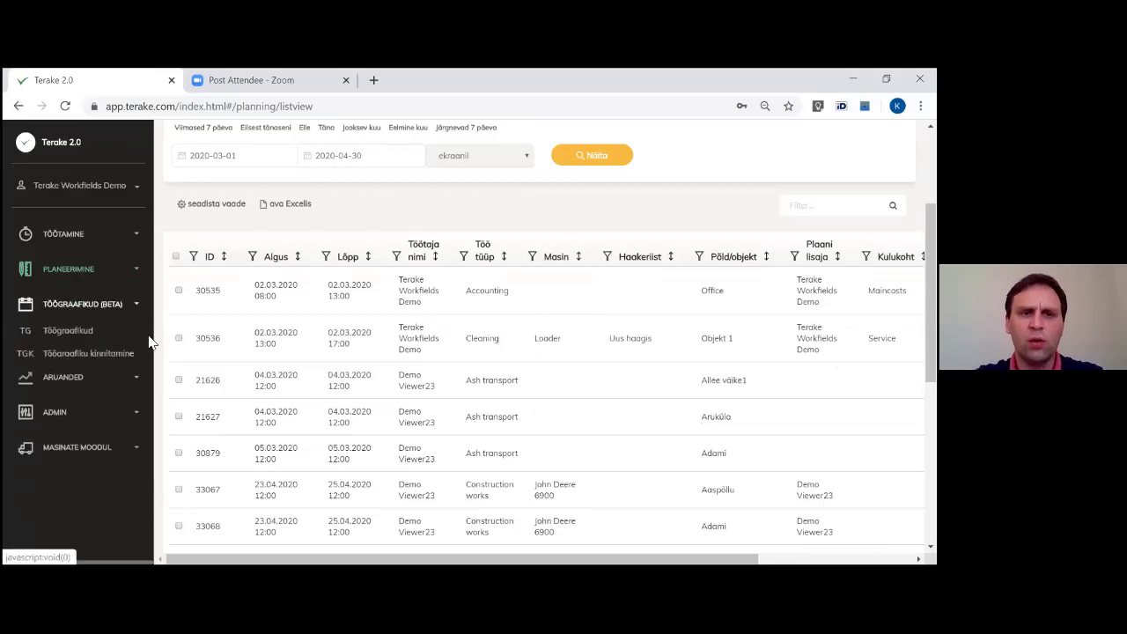
pyautogui.click(70, 330)
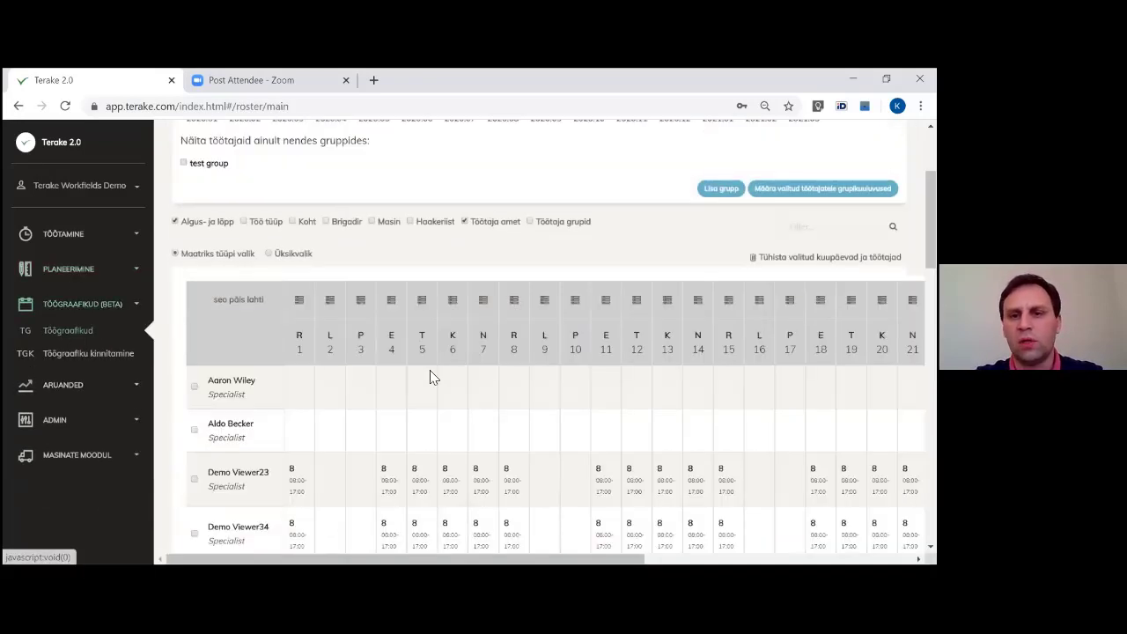
pyautogui.scroll(-2, 432, 377)
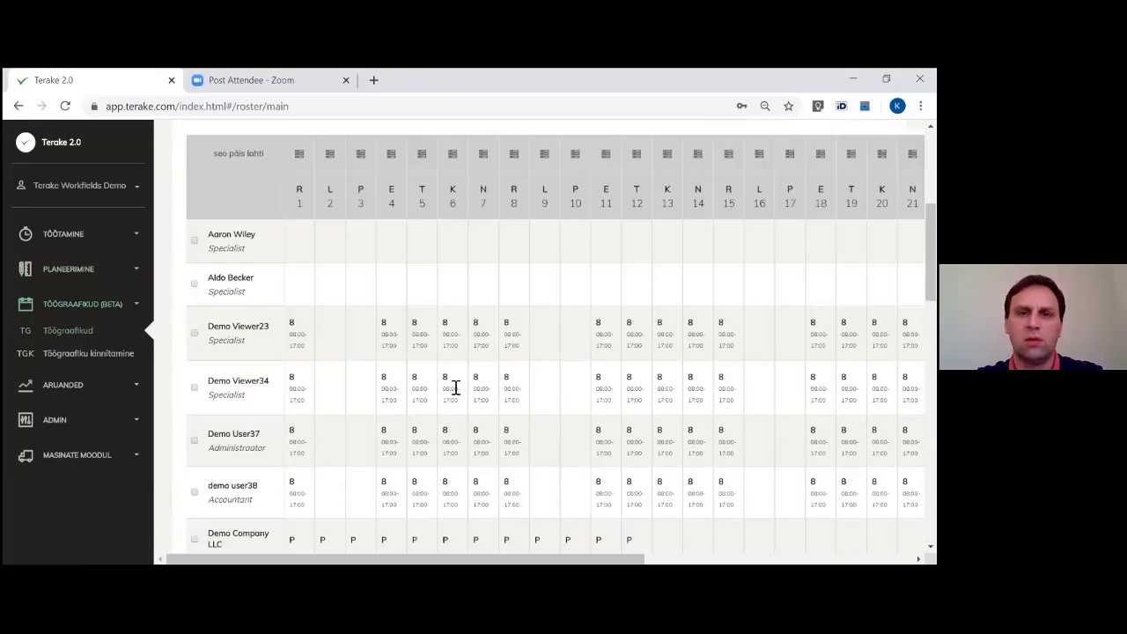
pyautogui.scroll(2, 452, 388)
# Step: Show the work type (Töö tüüp), location (Koht) and foreman (Brigadir) in the work schedule's cells
pyautogui.click(269, 239)
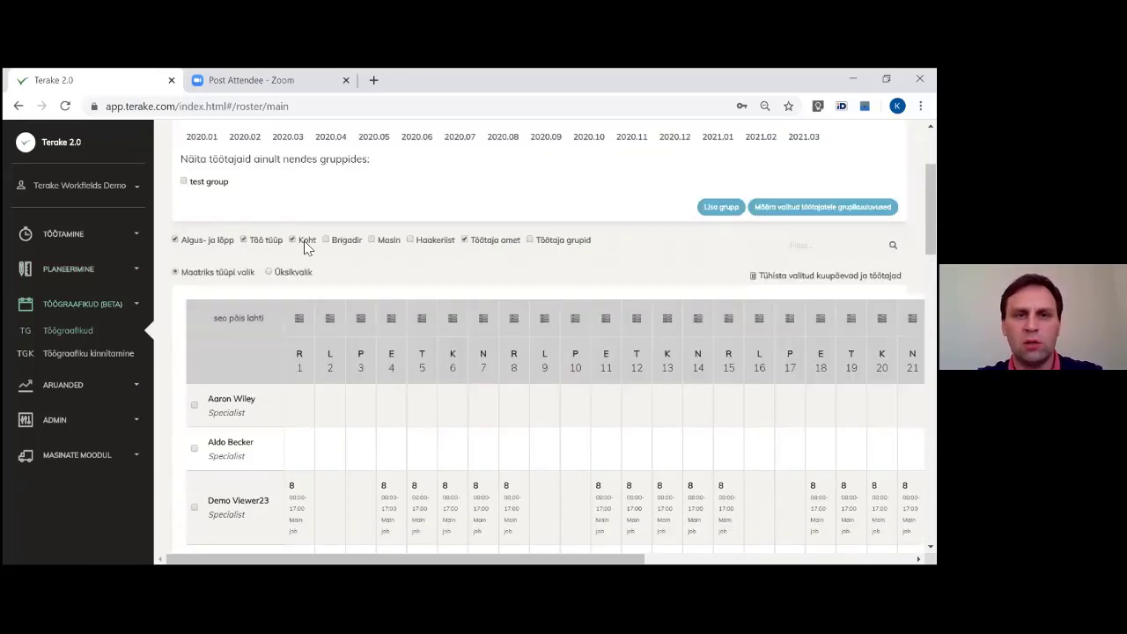
pyautogui.click(304, 239)
pyautogui.click(348, 240)
pyautogui.scroll(-2, 546, 420)
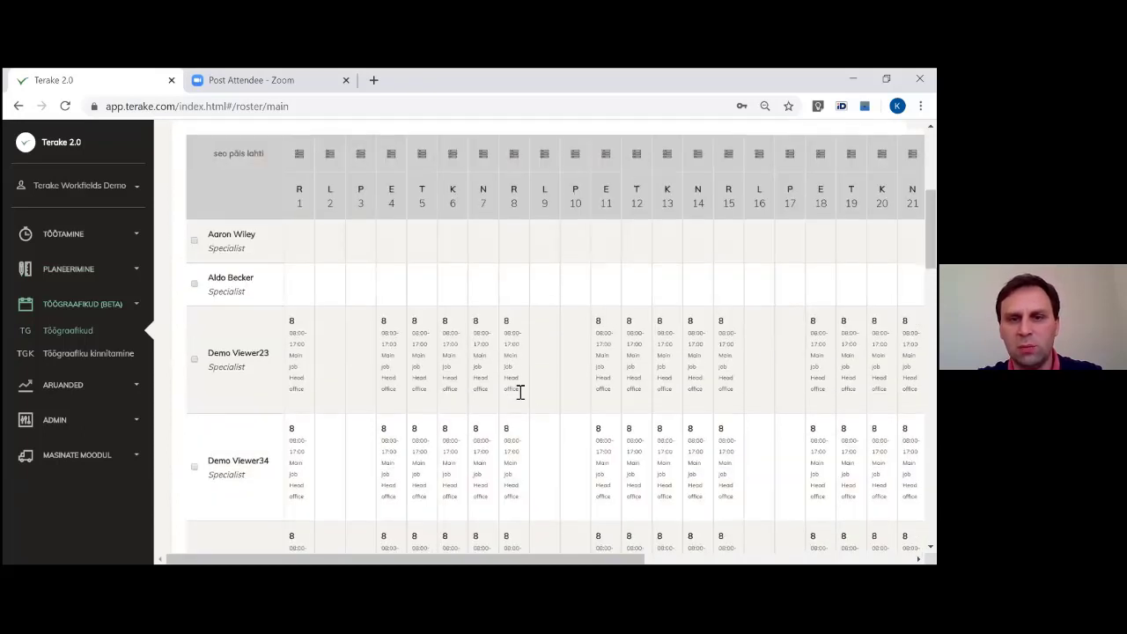
# Step: Select the 4th and 8th of the month for the second listed worker and go to the schedule assignment form
pyautogui.click(390, 295)
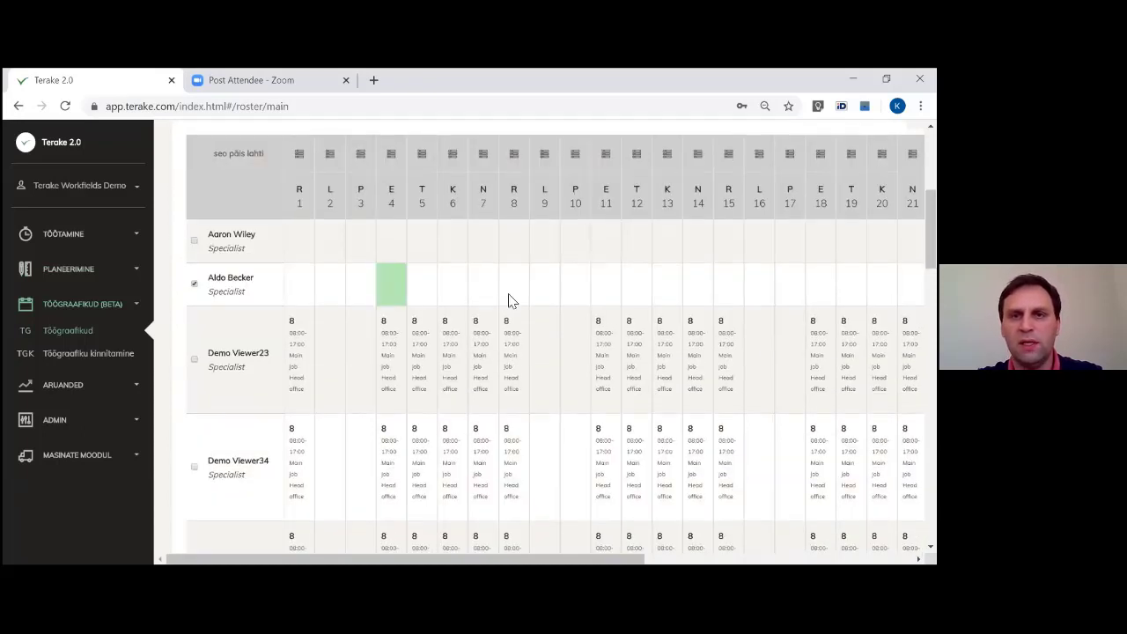
pyautogui.click(513, 298)
pyautogui.scroll(-1, 554, 433)
pyautogui.scroll(-8, 555, 433)
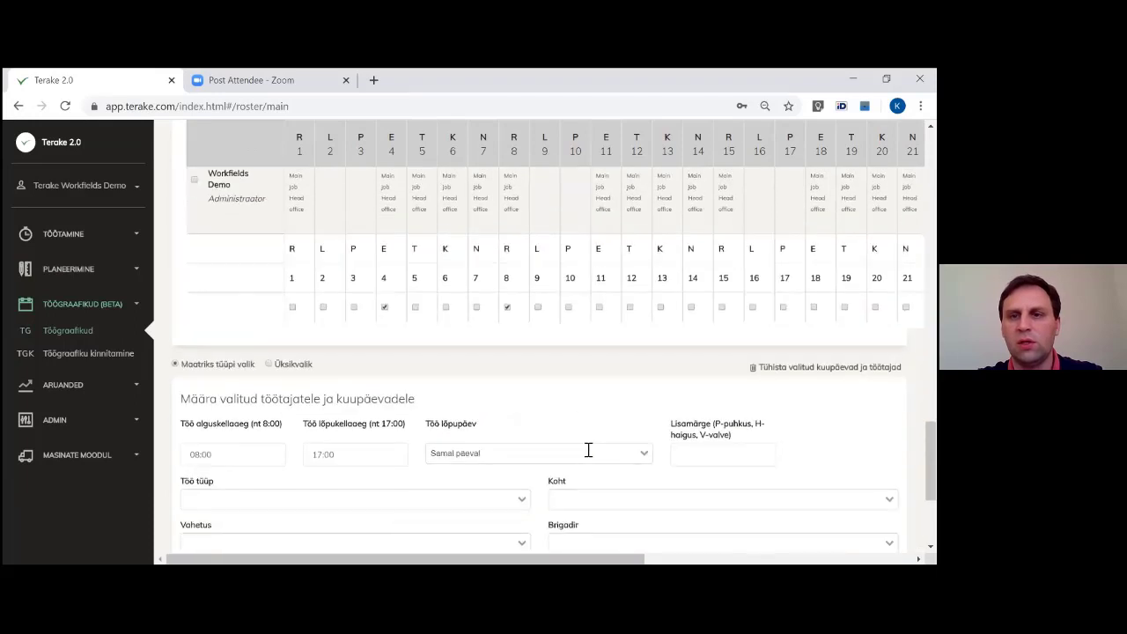
# Step: Examine the schedule assignment form, including the extra note field (Lisamärge) and the break duration (Pauside kestvus) fields
pyautogui.scroll(-2, 718, 467)
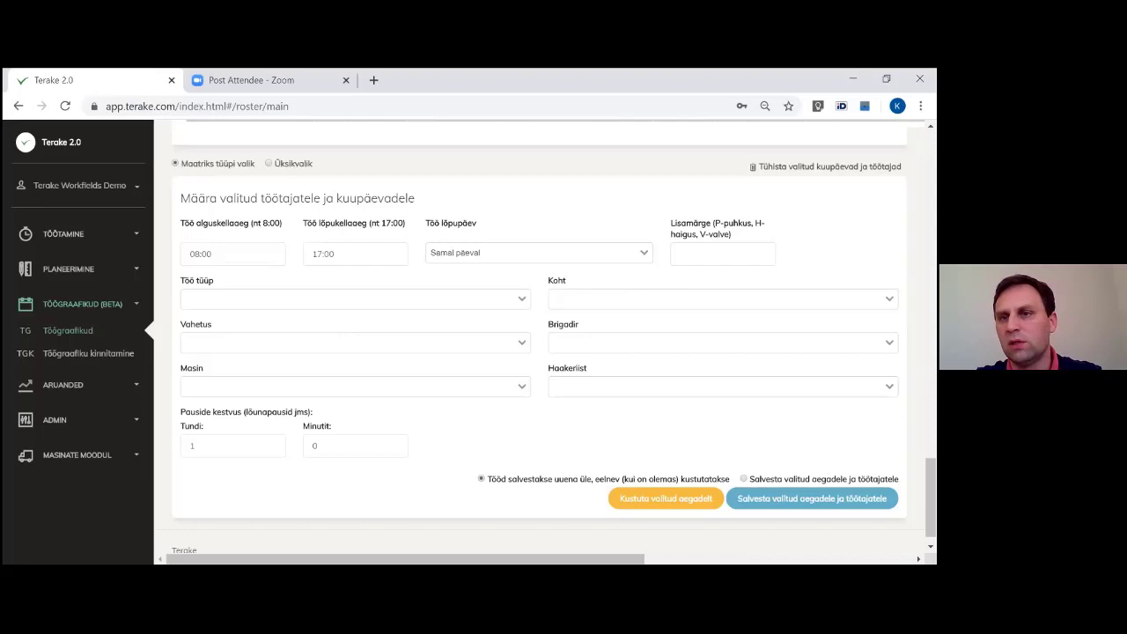
pyautogui.click(699, 255)
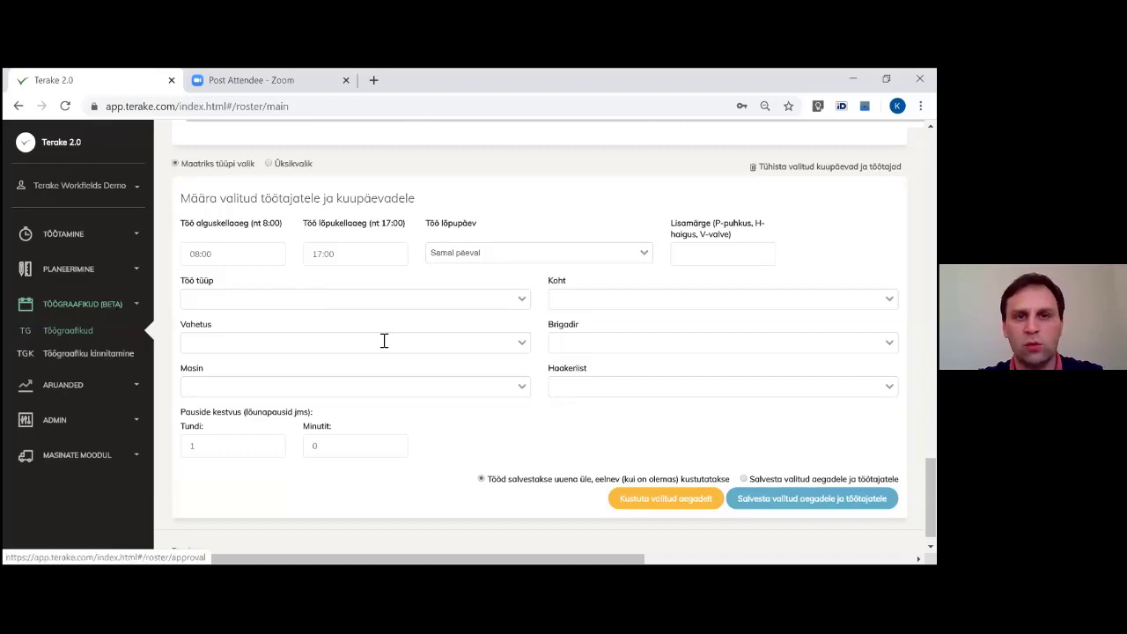
pyautogui.scroll(3, 481, 385)
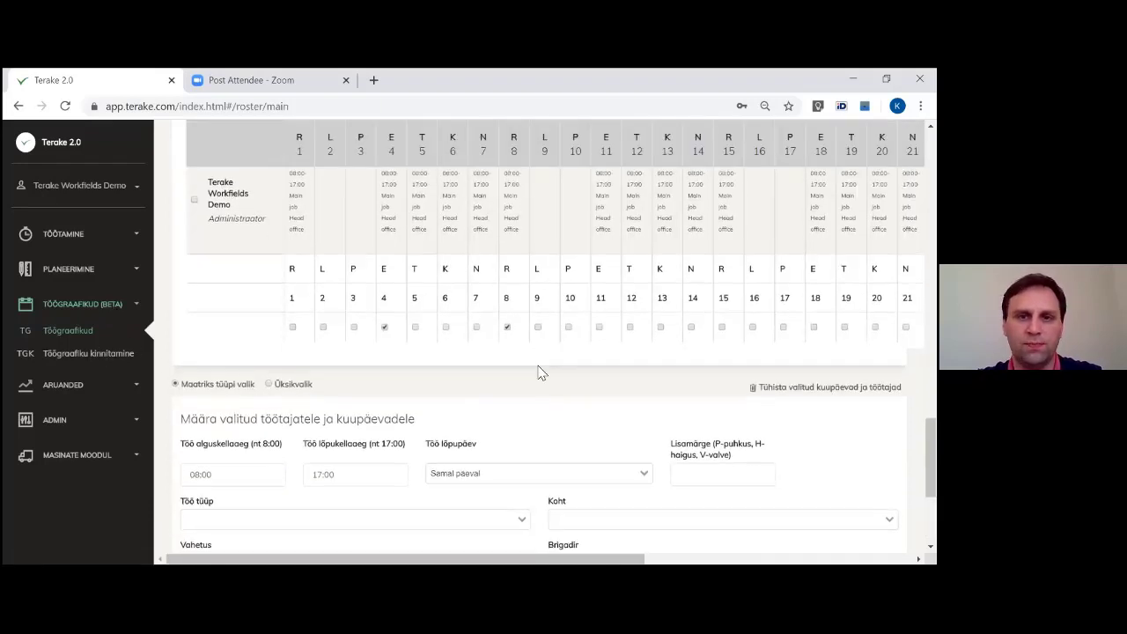
pyautogui.scroll(-3, 537, 373)
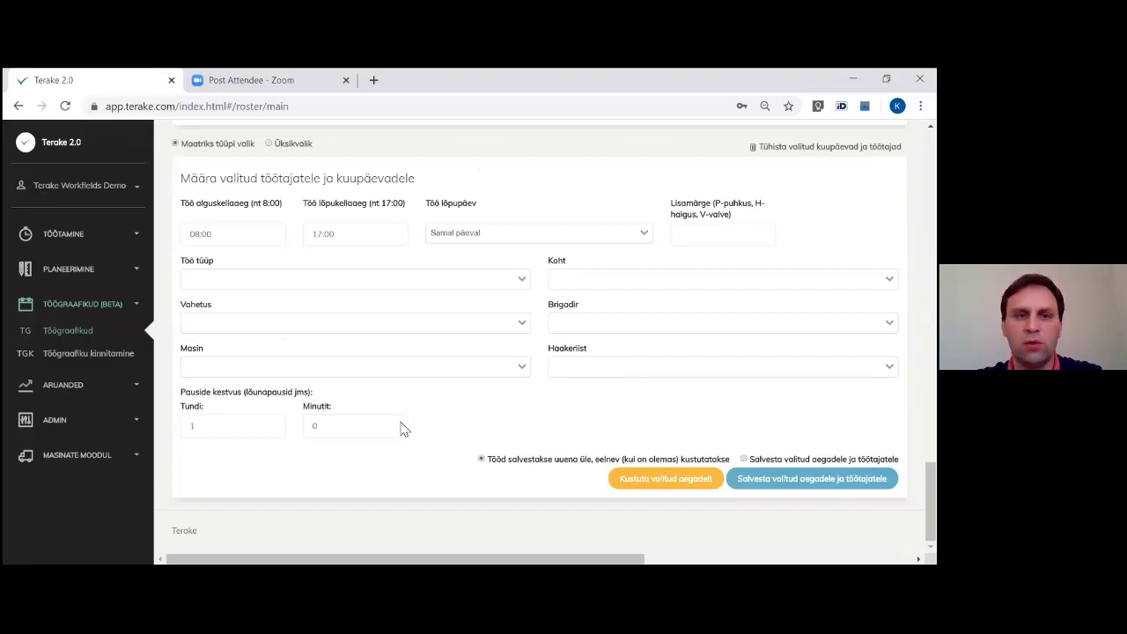
pyautogui.click(219, 428)
pyautogui.click(465, 433)
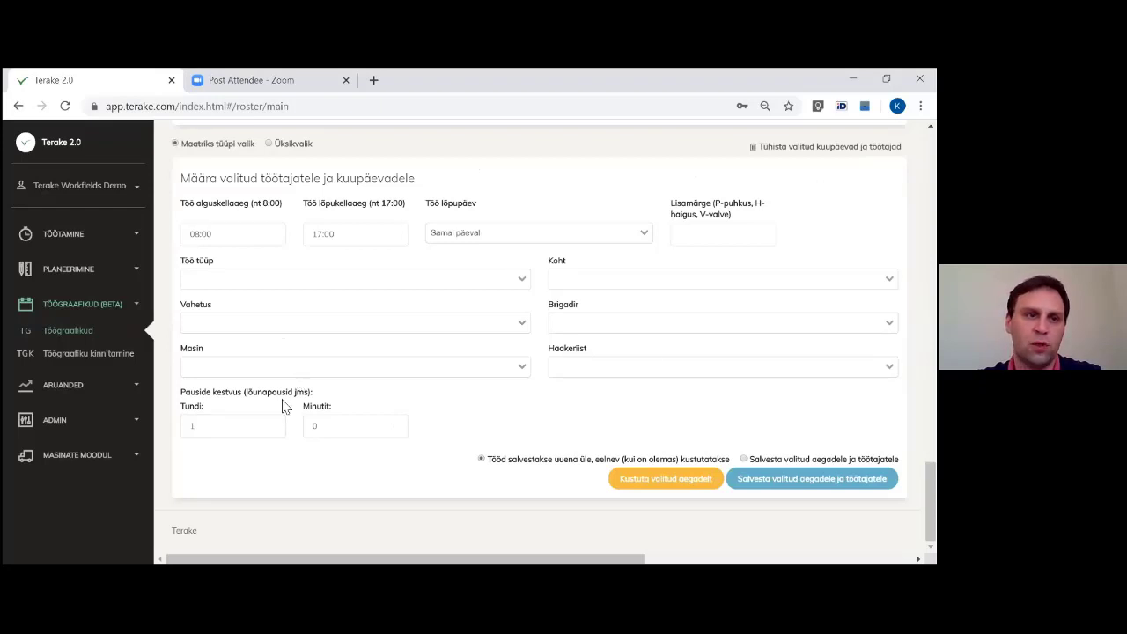
# Step: Collapse the work schedules section and view the material costs report (Materjalikulud) under ARUANDED
pyautogui.click(94, 309)
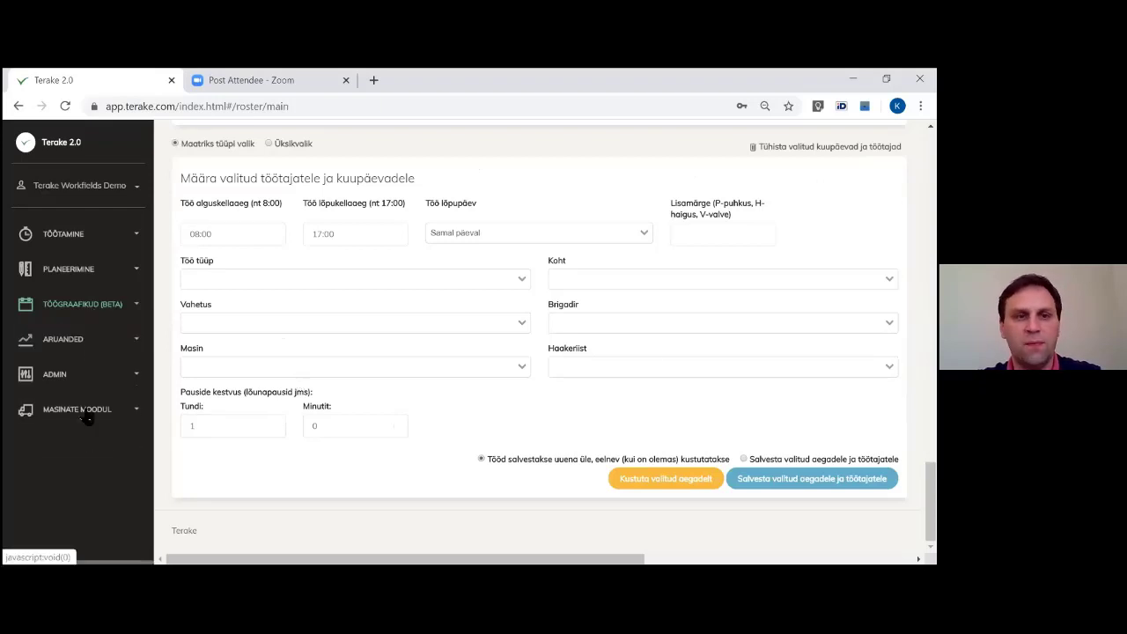
pyautogui.click(80, 343)
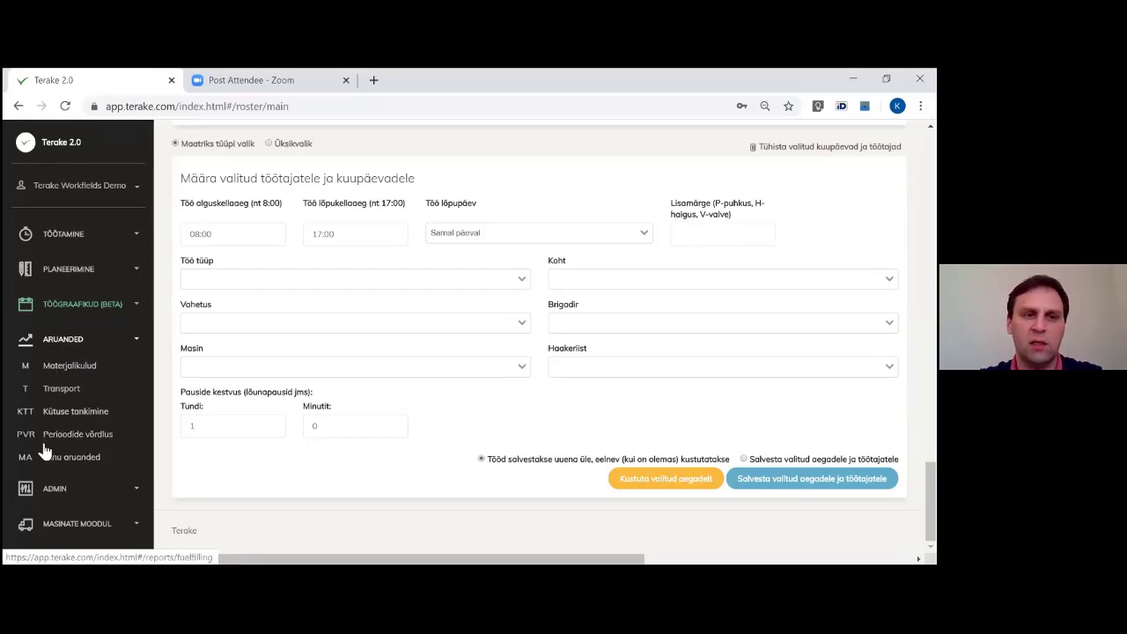
pyautogui.click(88, 367)
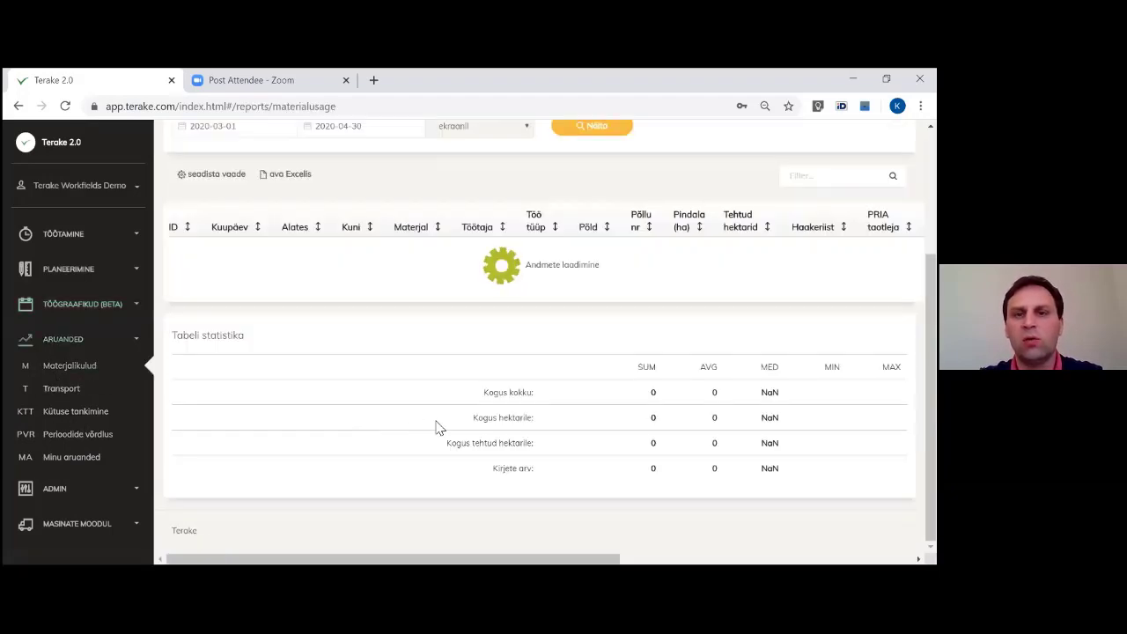
pyautogui.scroll(5, 483, 440)
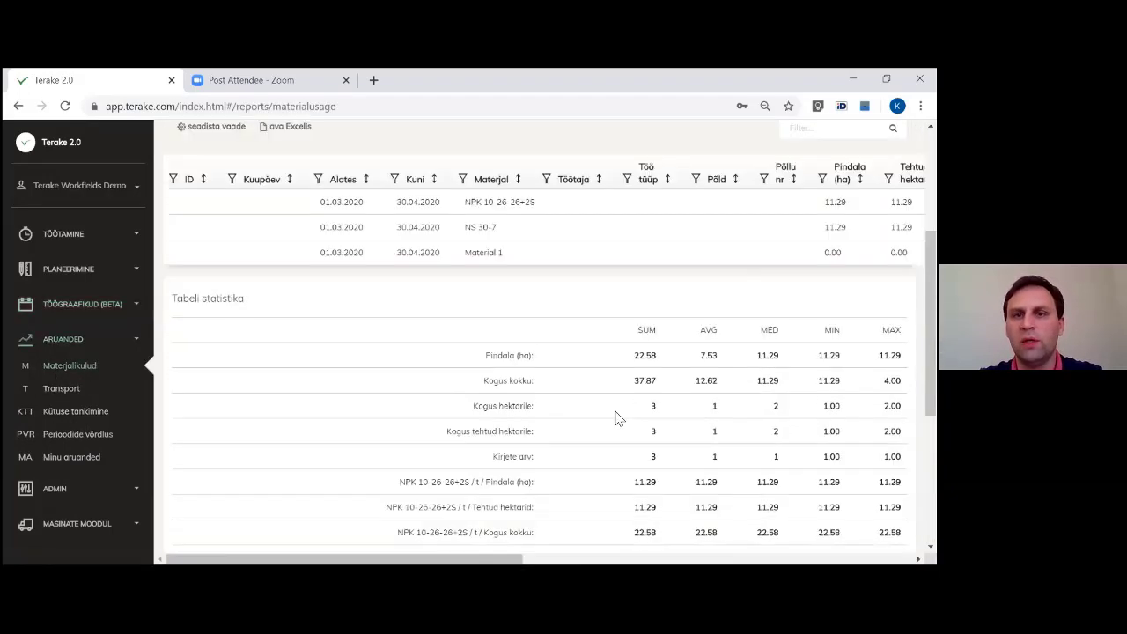
# Step: Open the Raamatupidamine report from Minu aruanded and look over its grouping options, filters and records
pyautogui.click(81, 457)
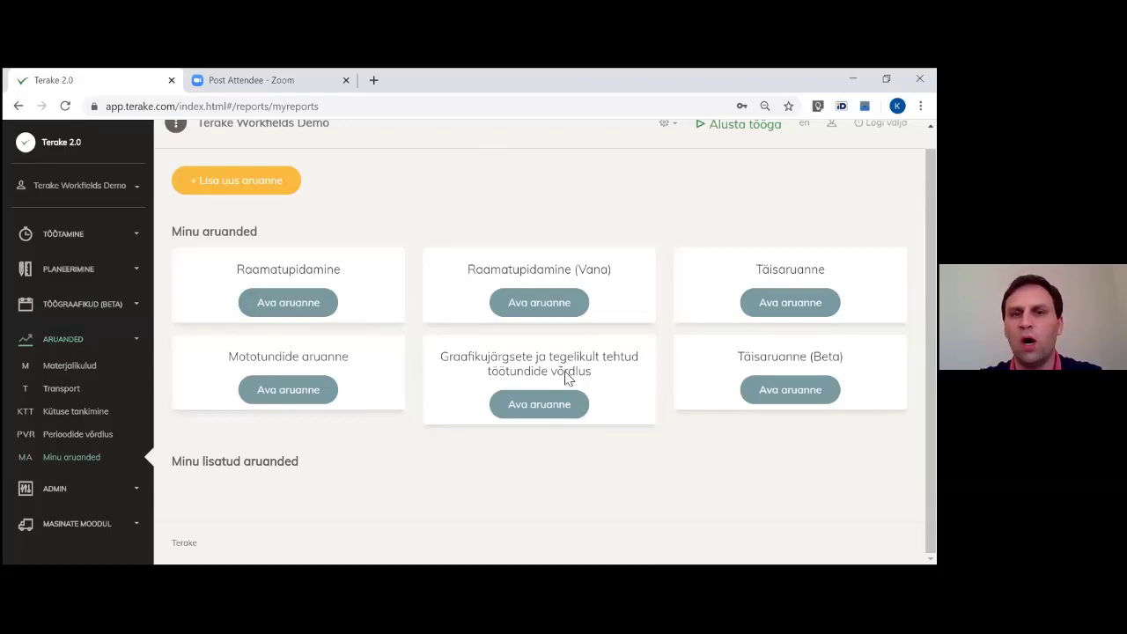
pyautogui.click(323, 313)
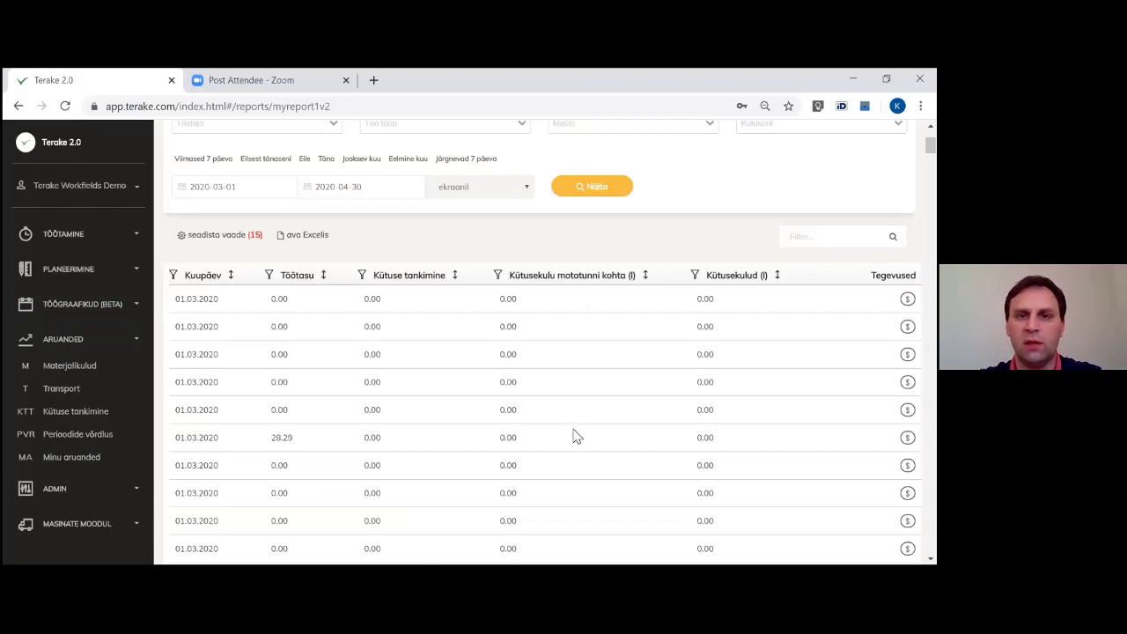
pyautogui.scroll(1, 464, 281)
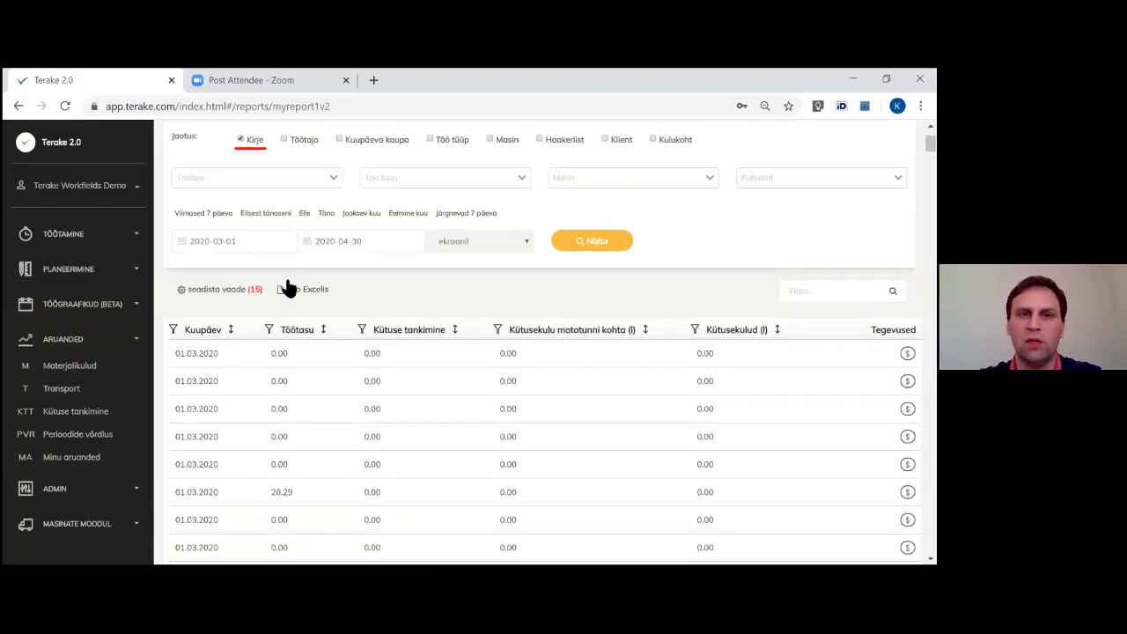
pyautogui.scroll(1, 289, 284)
pyautogui.scroll(1, 245, 268)
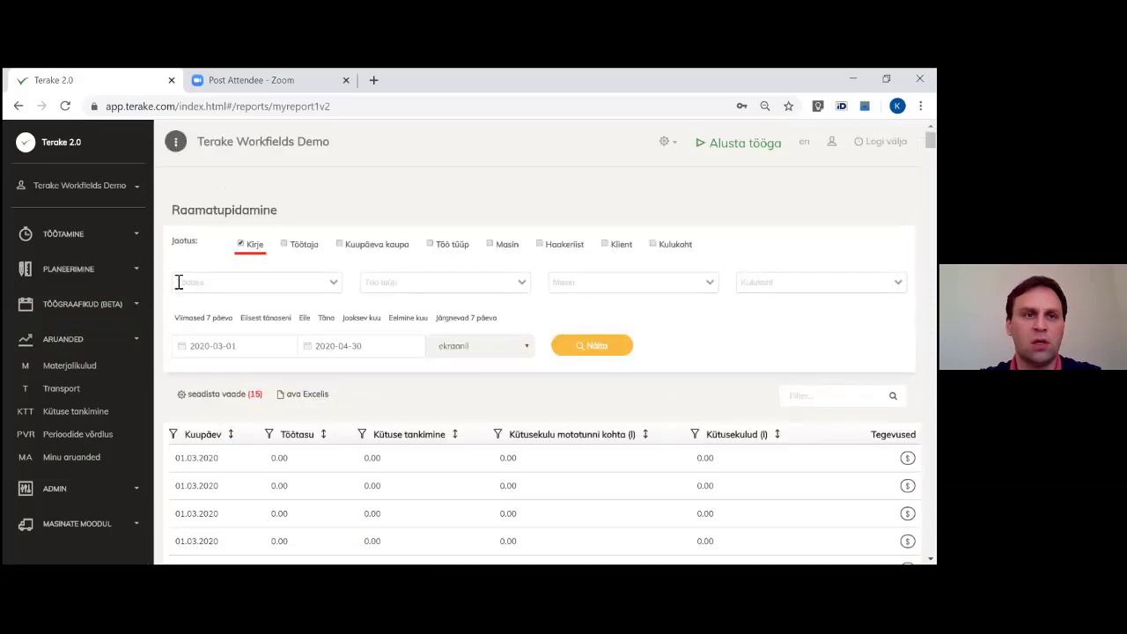
# Step: Return to Minu aruanded and start a new custom report named "PARE test"
pyautogui.click(81, 465)
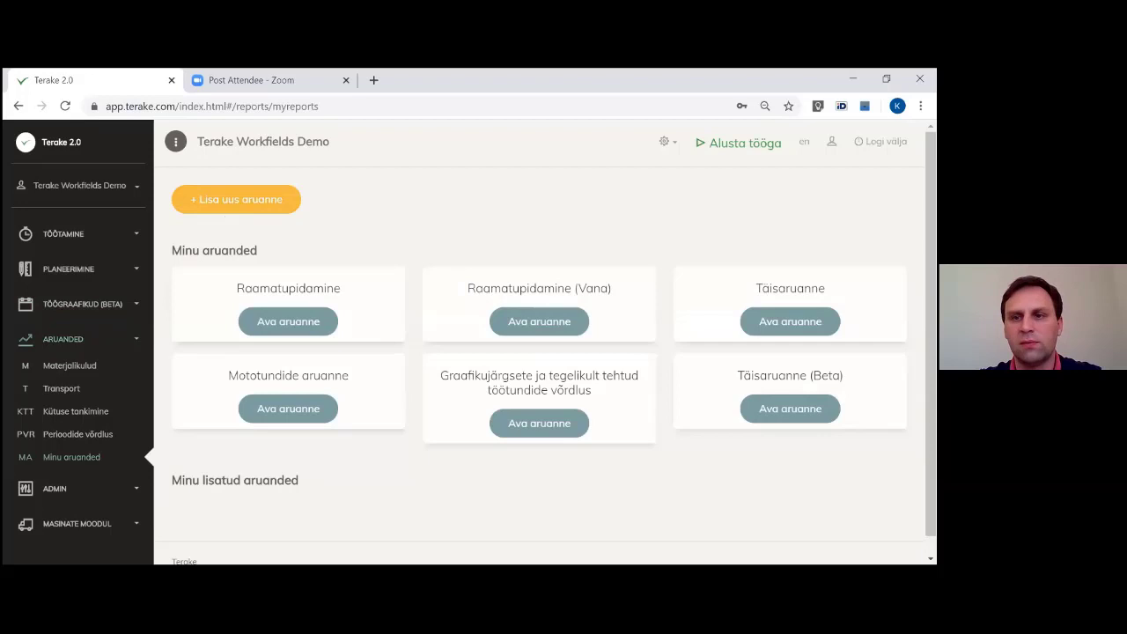
pyautogui.click(232, 211)
pyautogui.click(428, 253)
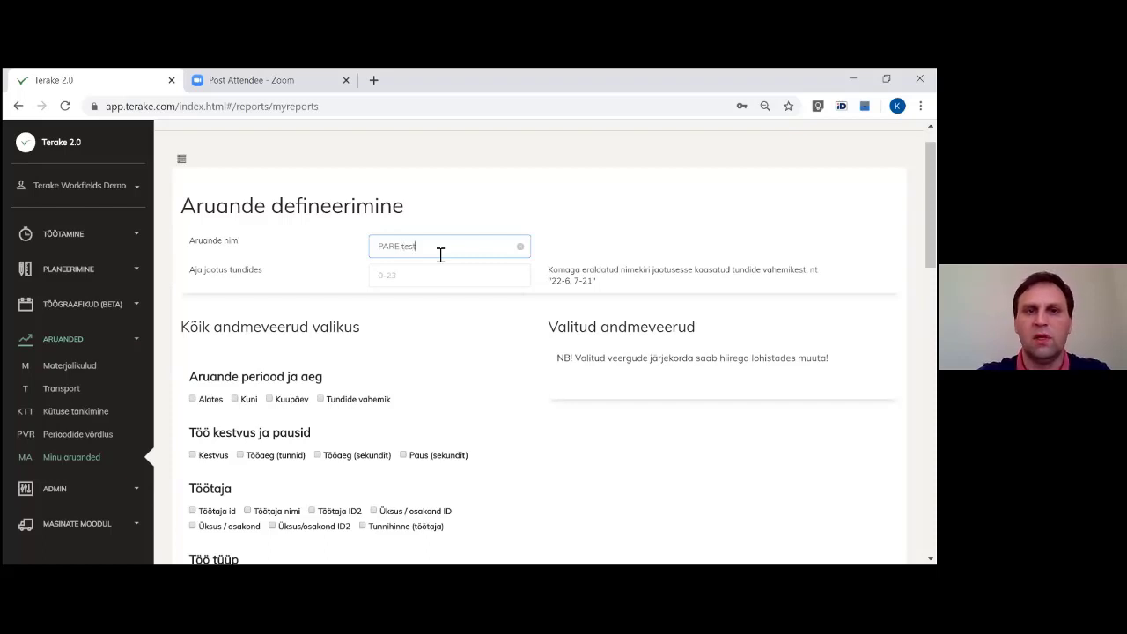
# Step: Set the report's hourly time distribution (Aja jaotus tundides) to "22-6, 7-21", copied from the example beside the field
pyautogui.click(424, 275)
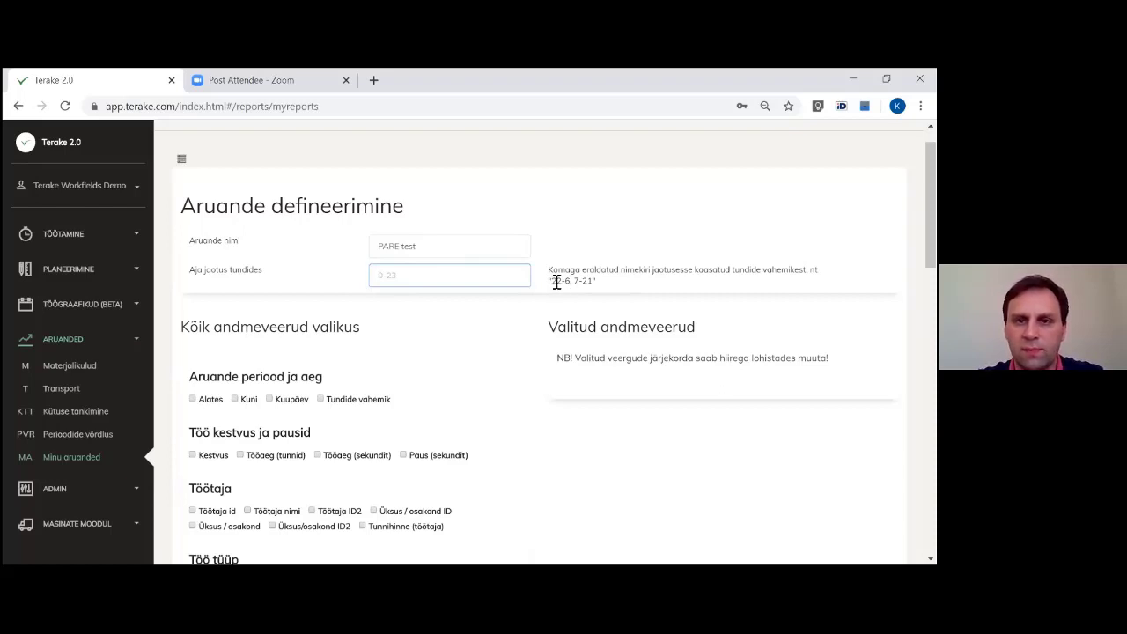
pyautogui.moveTo(554, 281); pyautogui.dragTo(595, 283)
pyautogui.hotkey('ctrl', 'c')
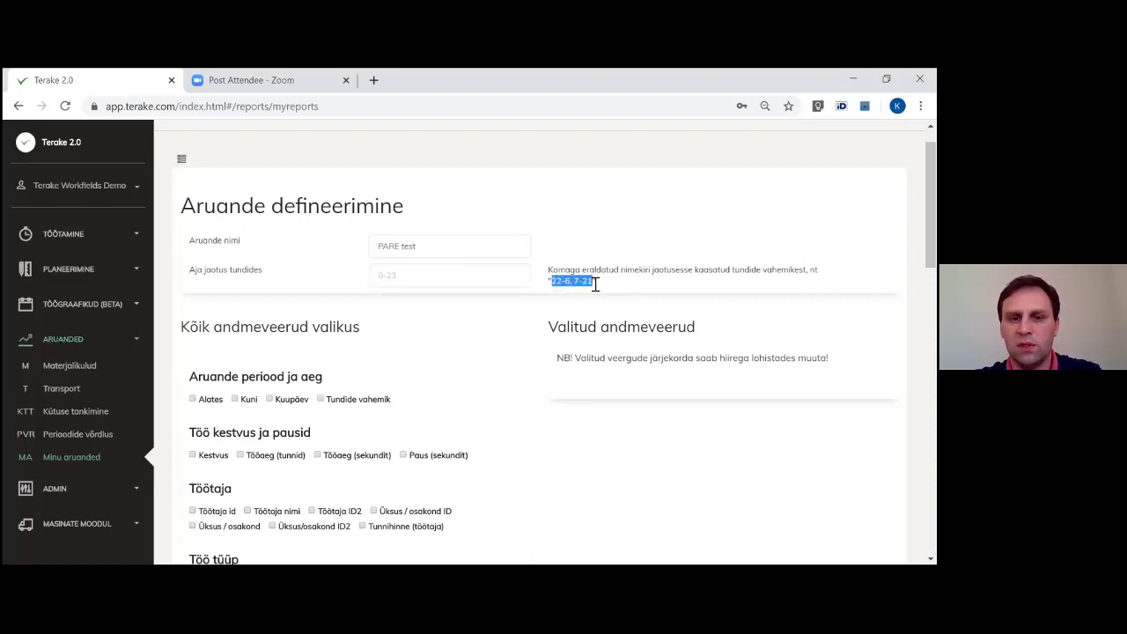
pyautogui.click(432, 277)
pyautogui.hotkey('ctrl', 'v')
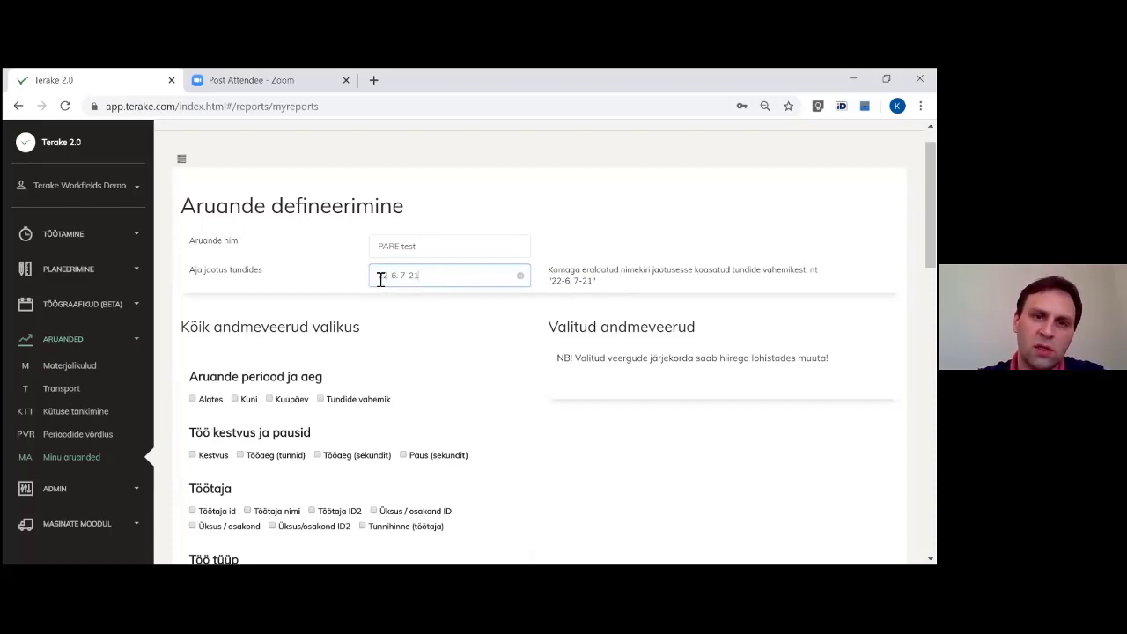
# Step: Add the data columns Tundide vahemik, Kuupäev and Tööaeg (tunnid) to the report
pyautogui.click(317, 399)
pyautogui.scroll(-1, 352, 352)
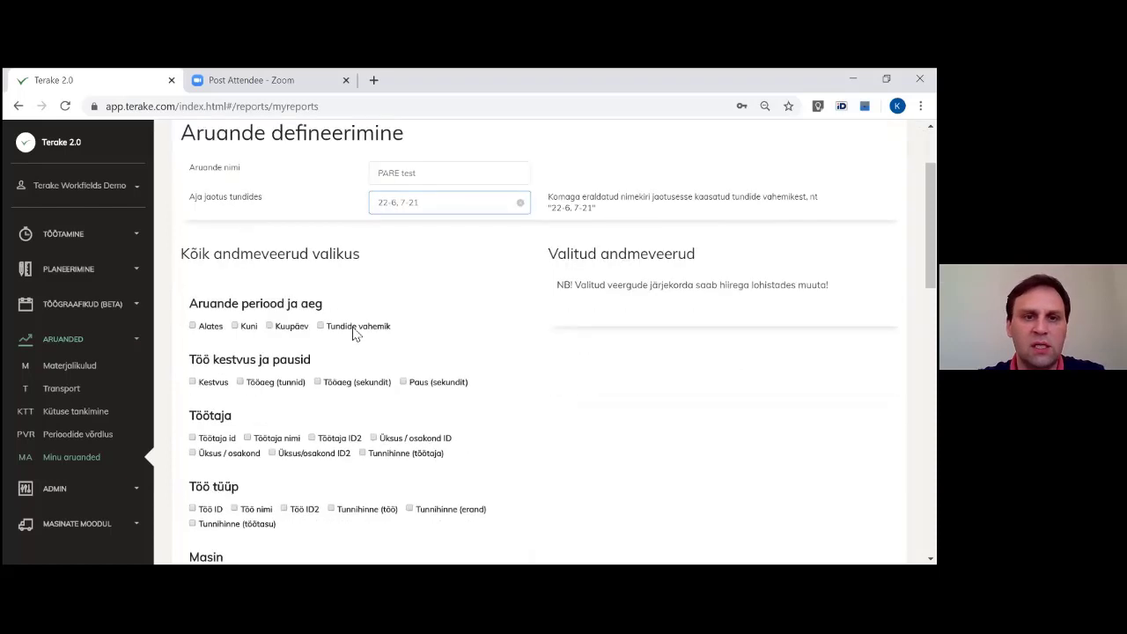
pyautogui.click(294, 333)
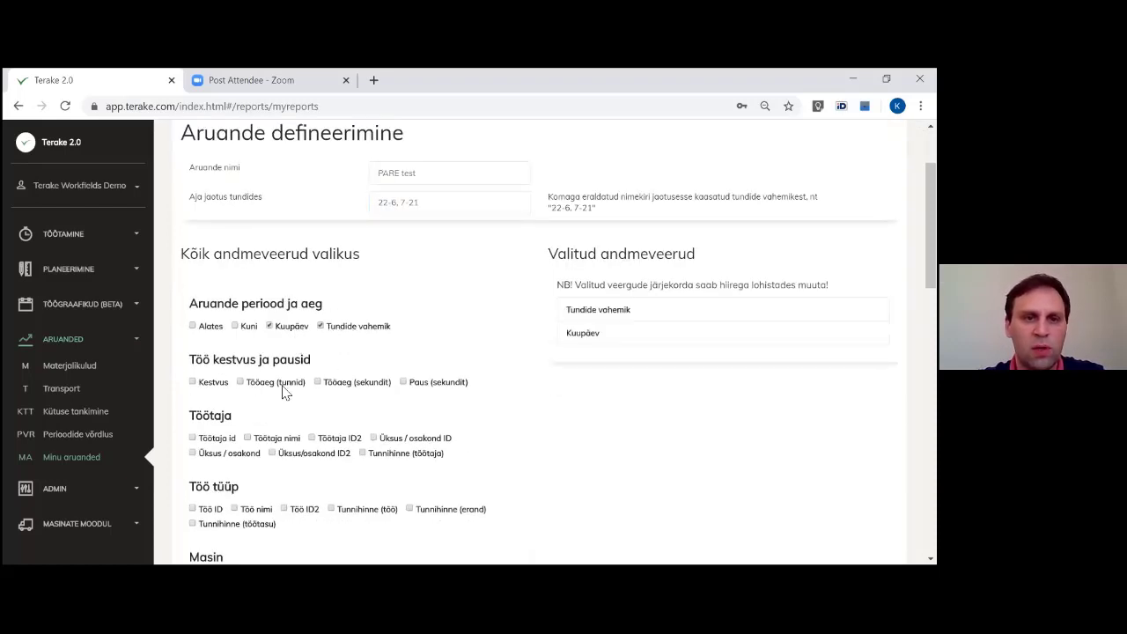
pyautogui.click(283, 387)
# Step: Add the worker name (Töötaja nimi), work name (Töö nimi), start (Algus) and client name (Kliendi nimi) columns to the report
pyautogui.scroll(-1, 377, 430)
pyautogui.scroll(-1, 378, 429)
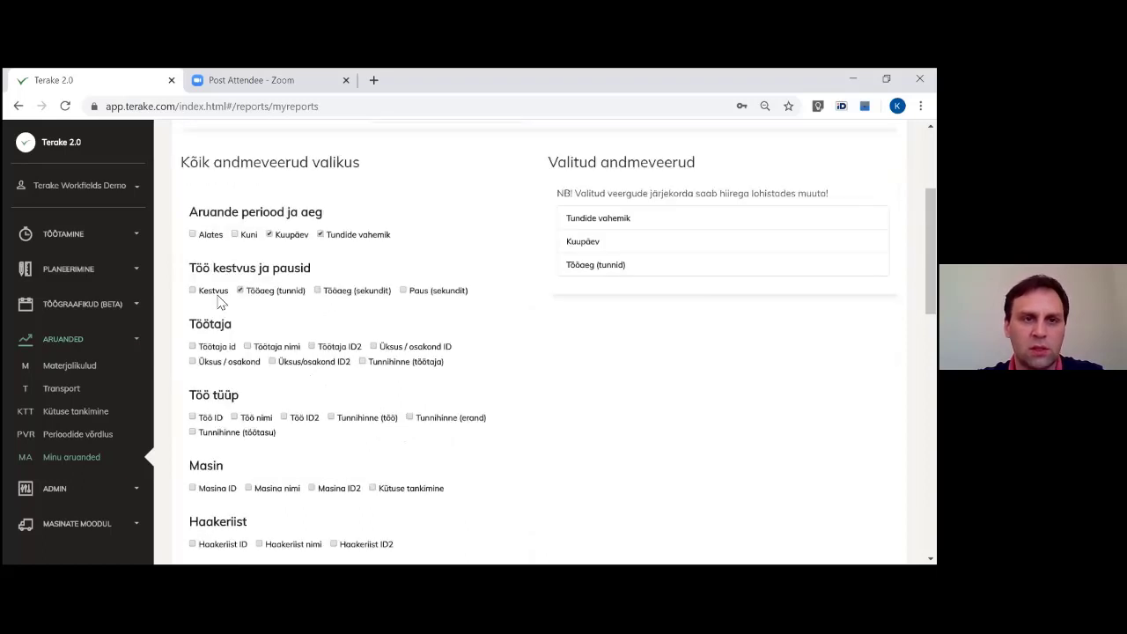
pyautogui.click(274, 349)
pyautogui.scroll(1, 309, 440)
pyautogui.scroll(-2, 264, 370)
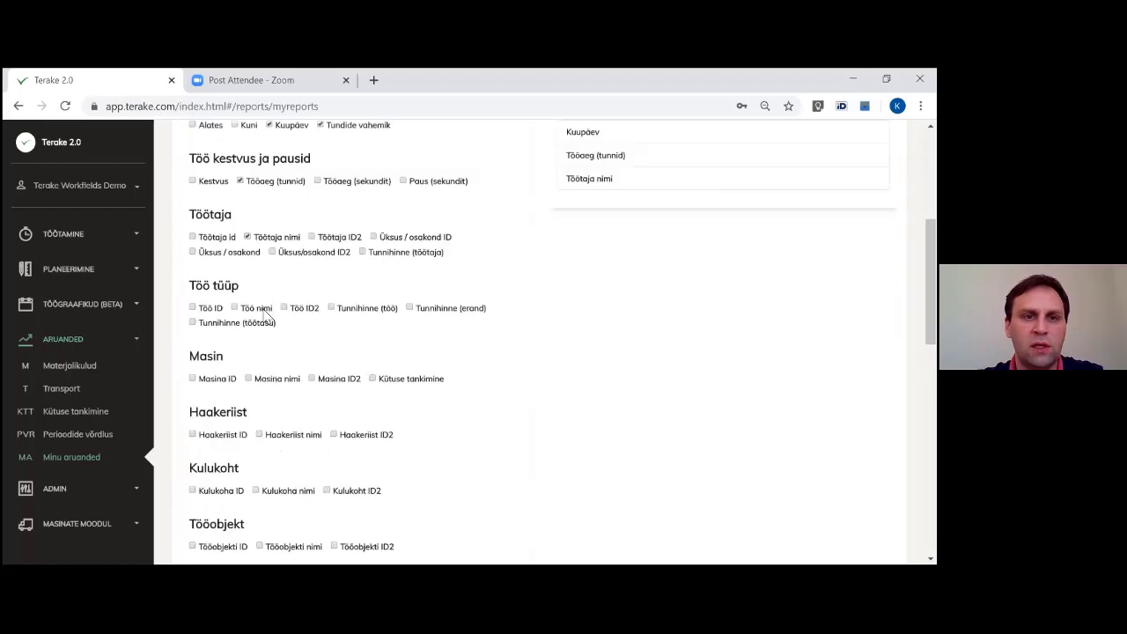
pyautogui.click(260, 308)
pyautogui.scroll(-5, 312, 389)
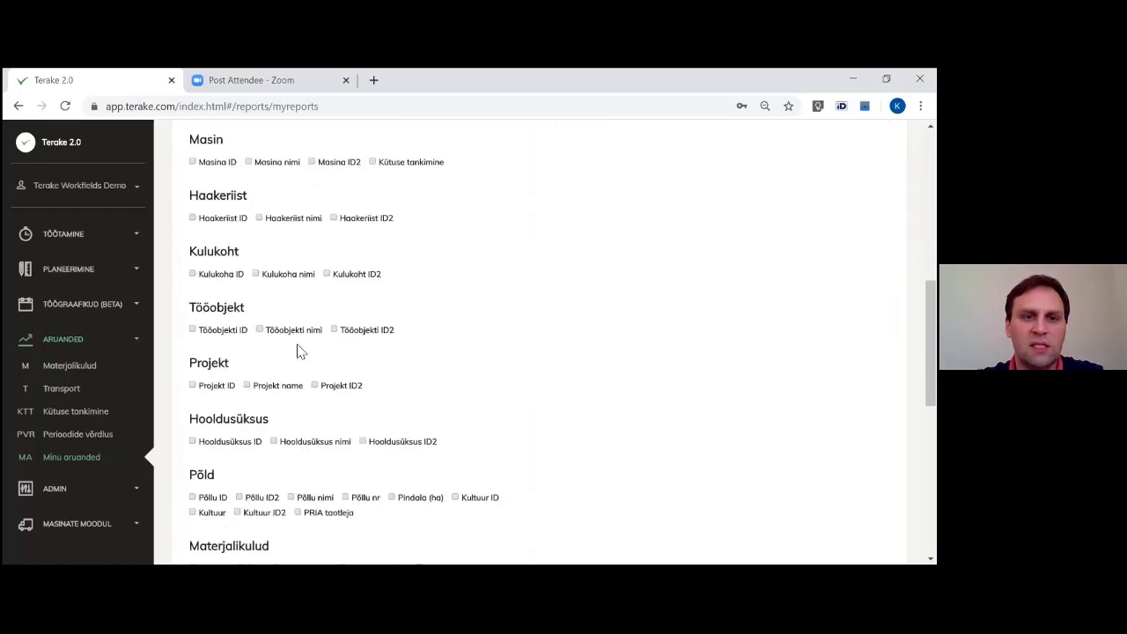
pyautogui.scroll(-3, 313, 389)
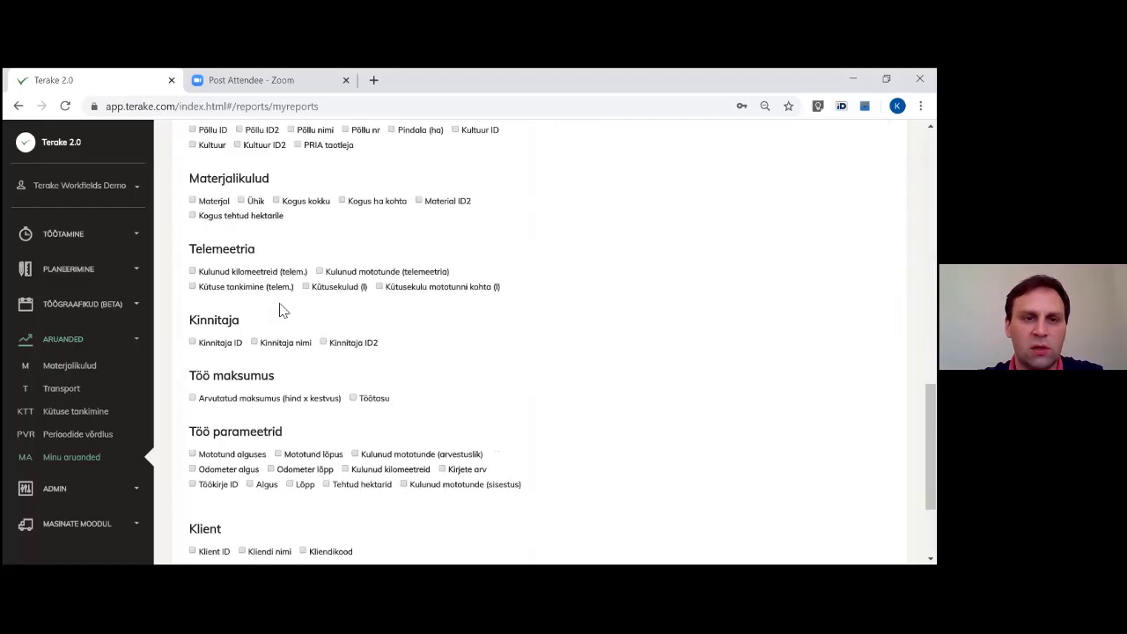
pyautogui.scroll(-2, 272, 382)
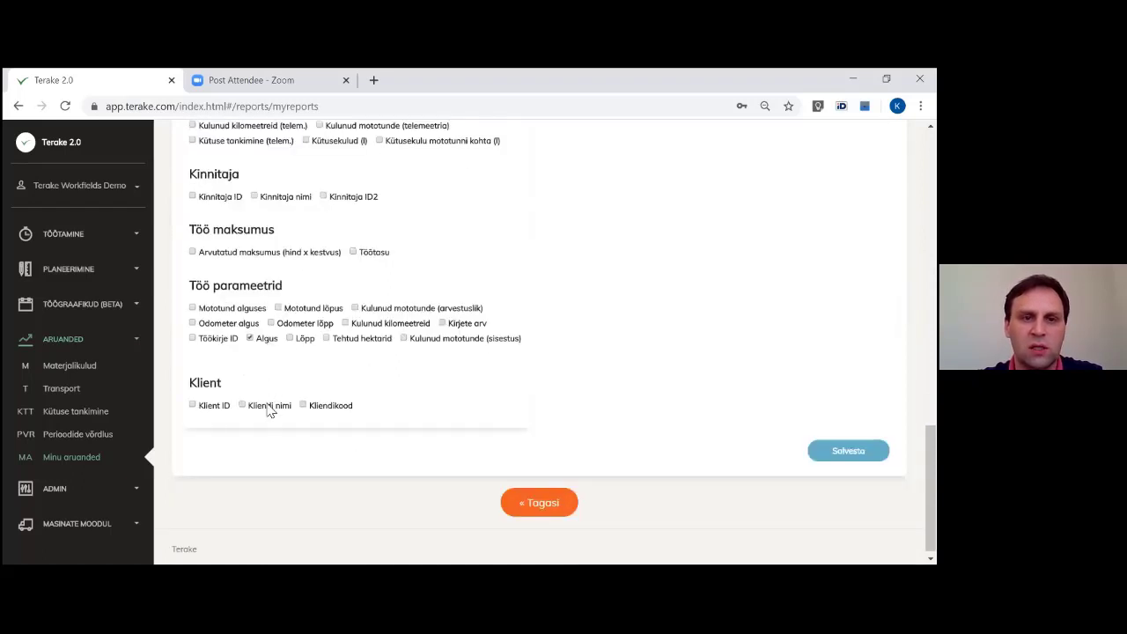
pyautogui.scroll(4, 436, 401)
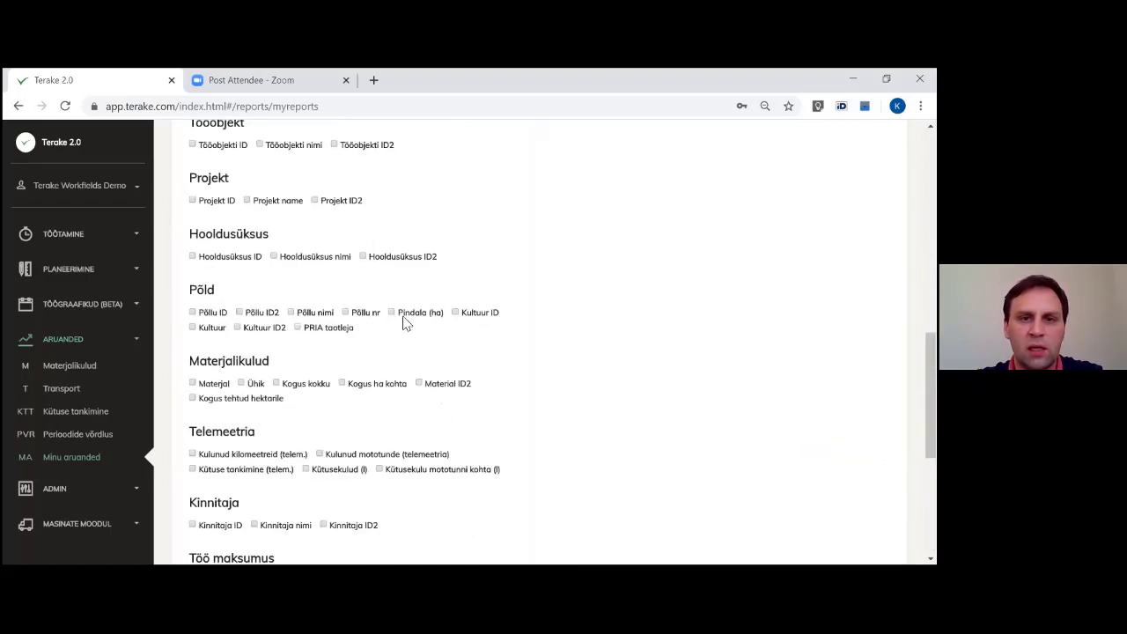
# Step: Move the Tööaeg (tunnid) column to the end of the selected columns and save the report
pyautogui.scroll(10, 326, 268)
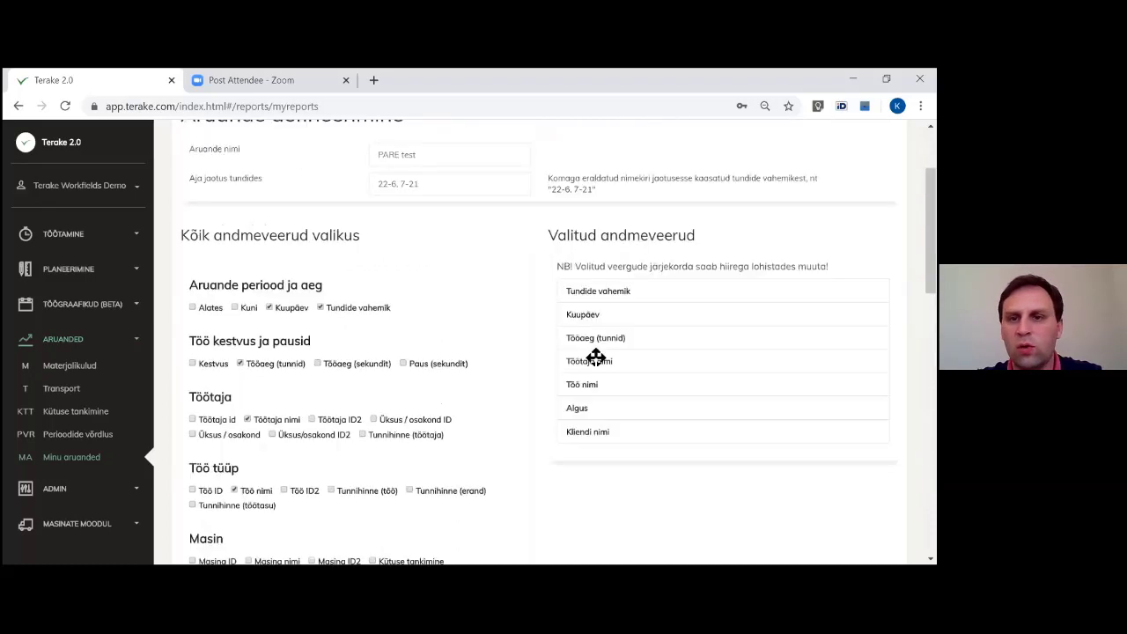
pyautogui.moveTo(627, 342); pyautogui.dragTo(624, 435)
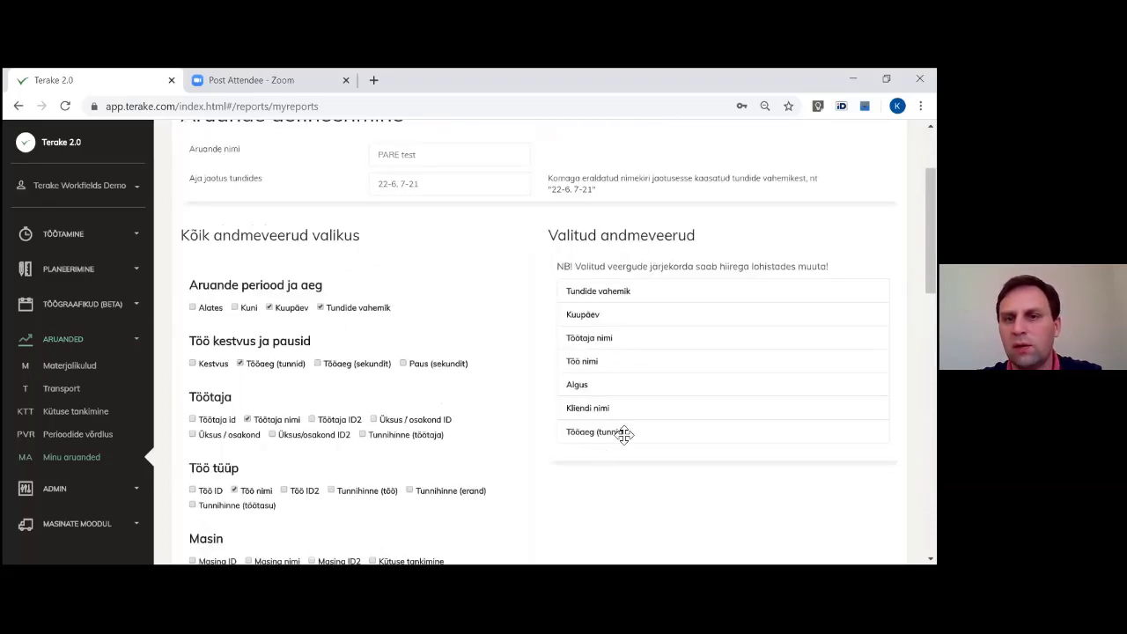
pyautogui.scroll(-15, 624, 435)
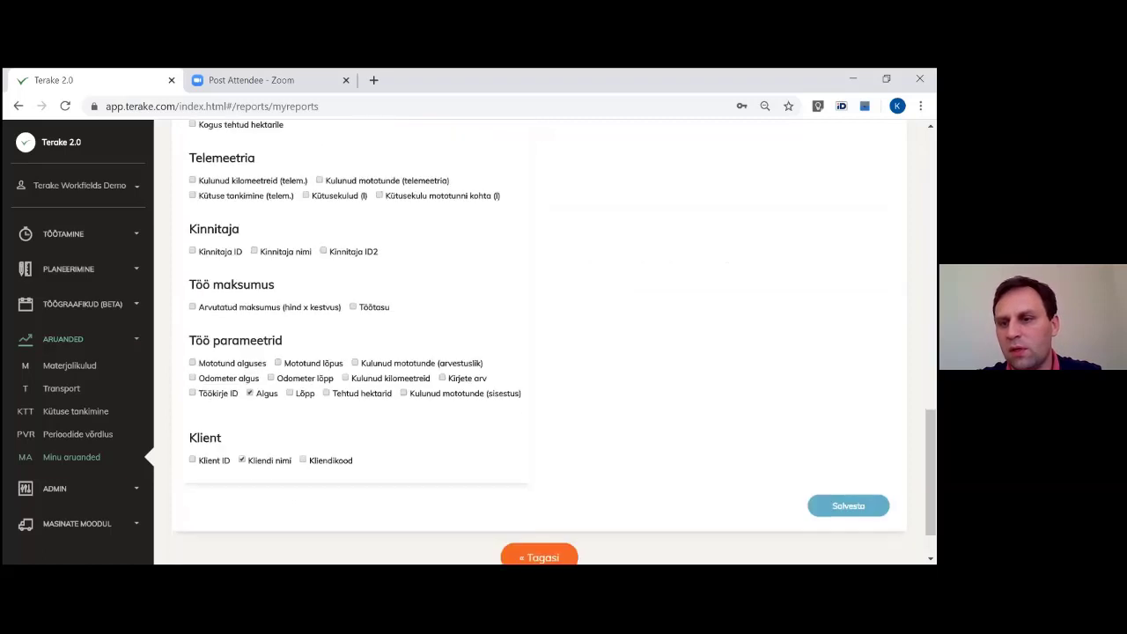
pyautogui.click(849, 506)
pyautogui.scroll(-2, 239, 390)
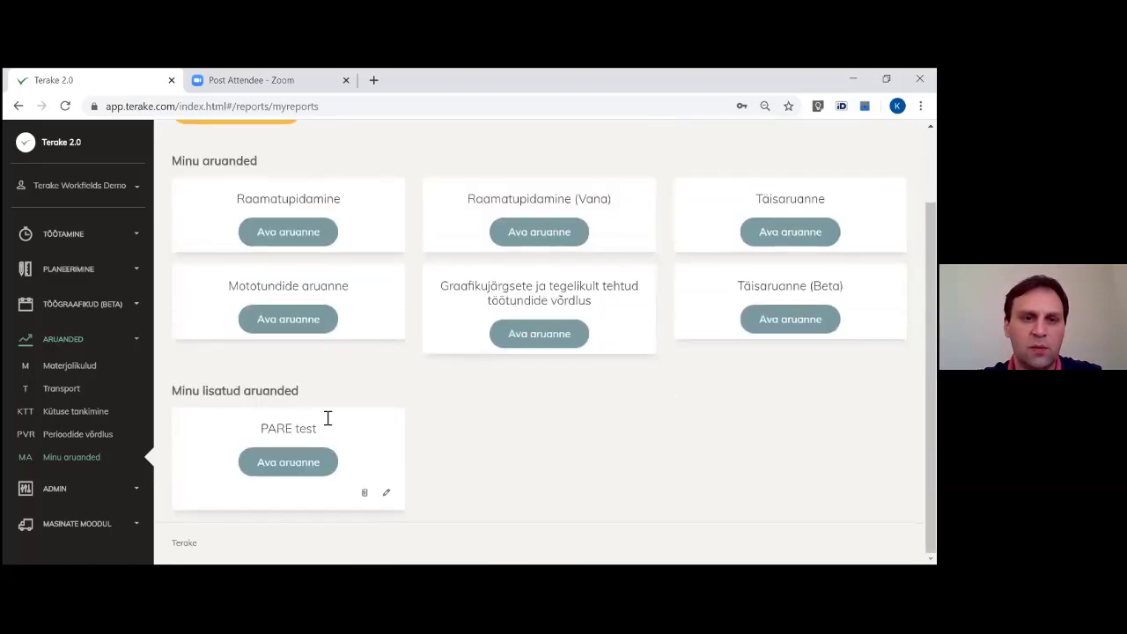
# Step: Reopen the PARE test report's definition for editing and save it again
pyautogui.click(387, 496)
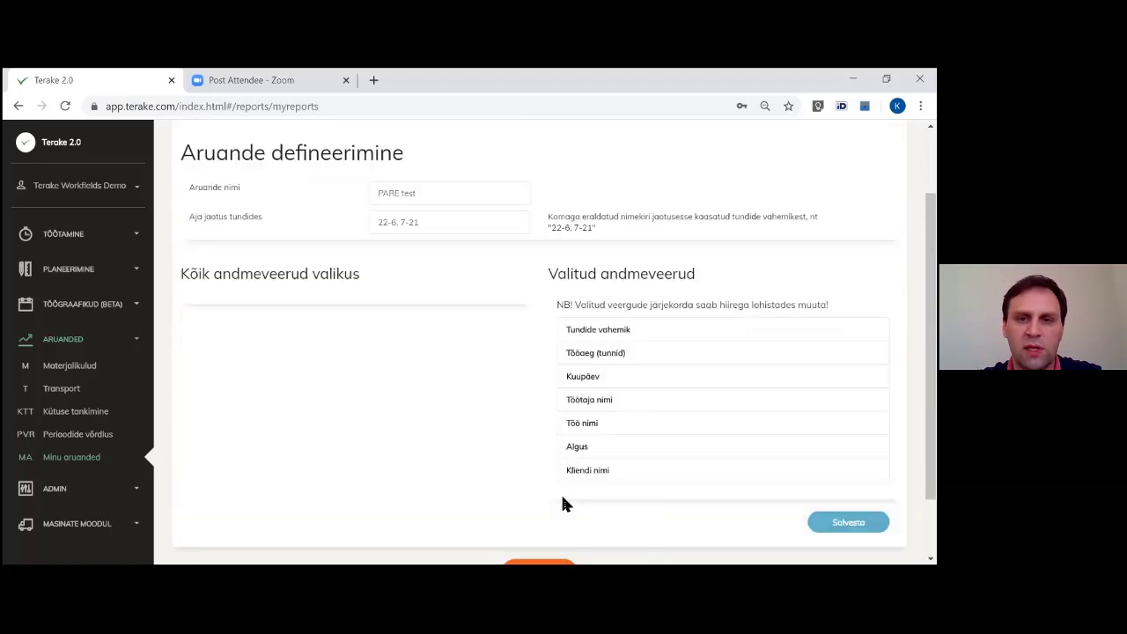
pyautogui.scroll(-2, 564, 501)
pyautogui.click(848, 445)
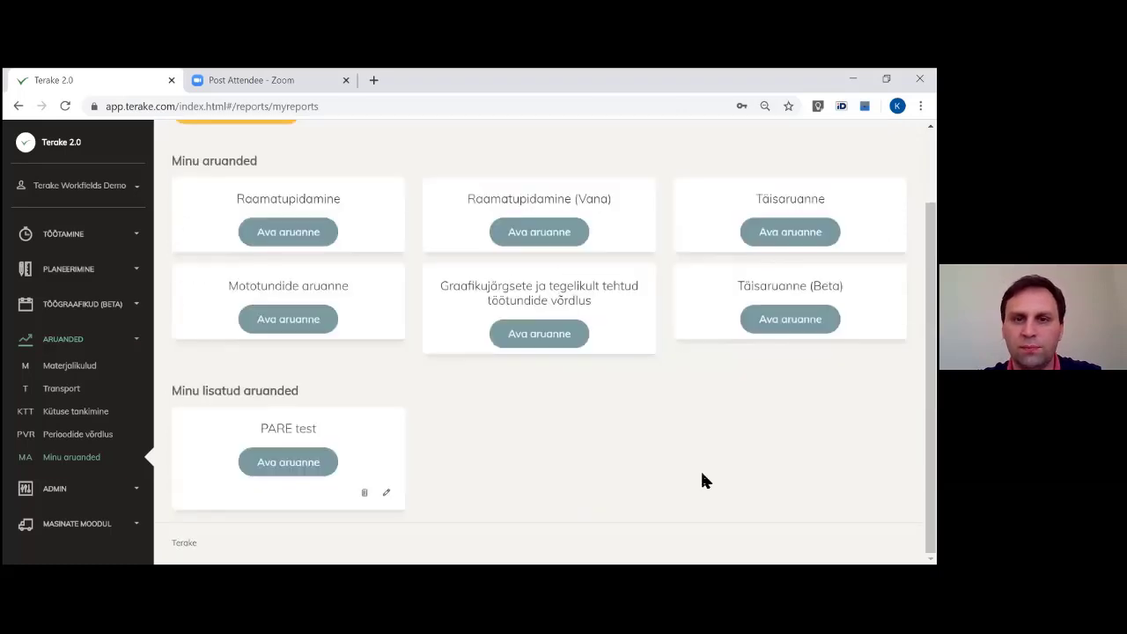
# Step: Open the PARE test report and show its records on screen for 2020-03-01 to 2020-04-30
pyautogui.click(288, 465)
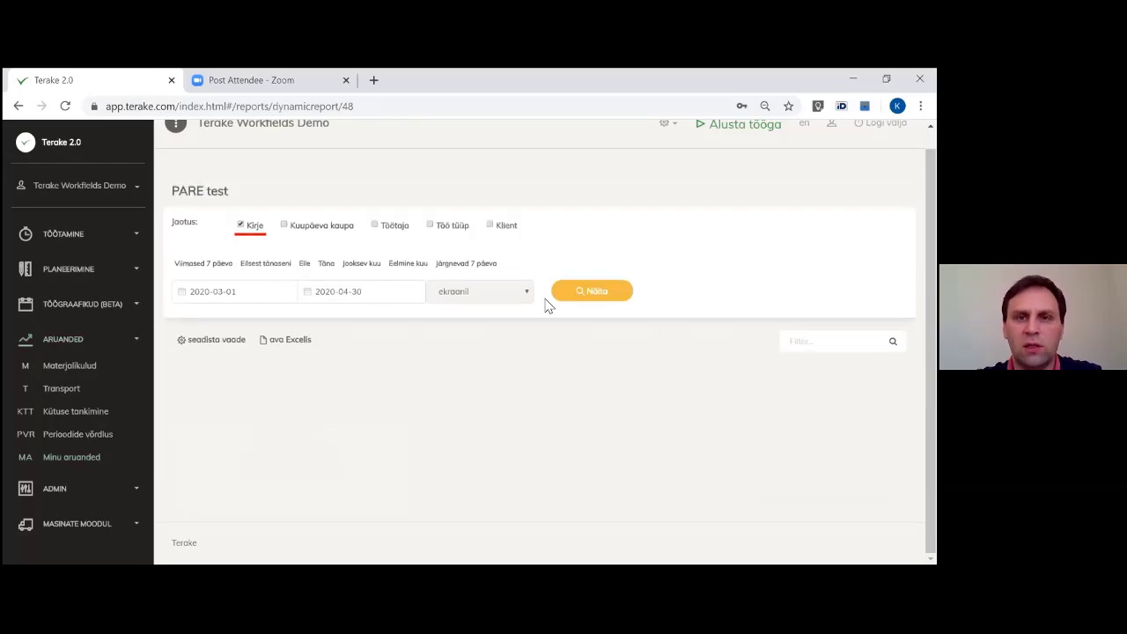
pyautogui.click(612, 294)
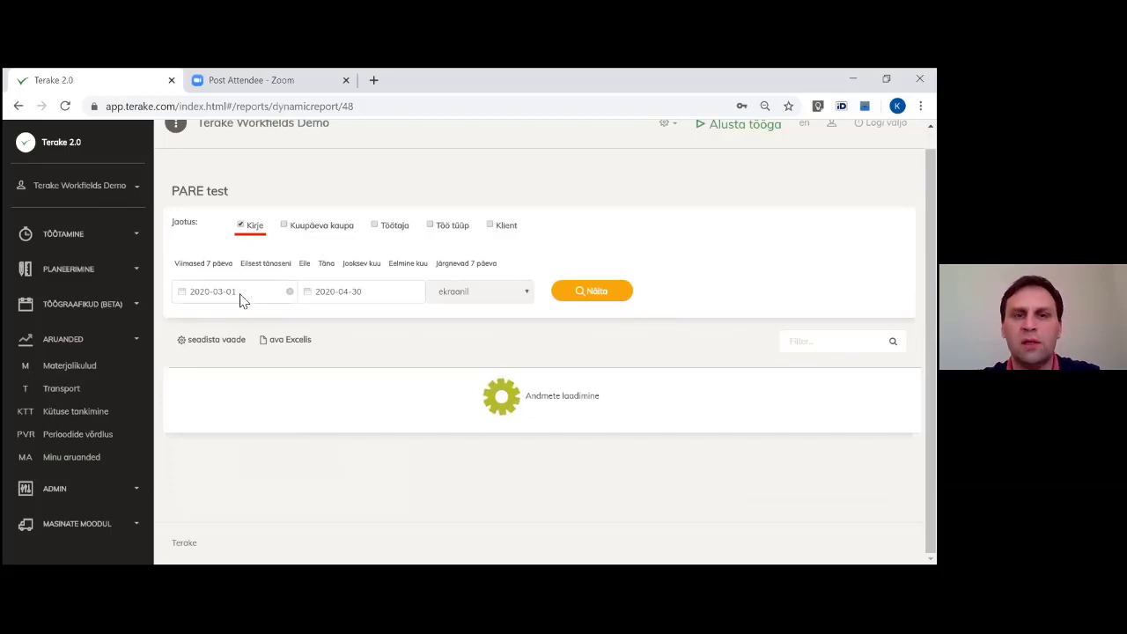
pyautogui.scroll(-2, 586, 392)
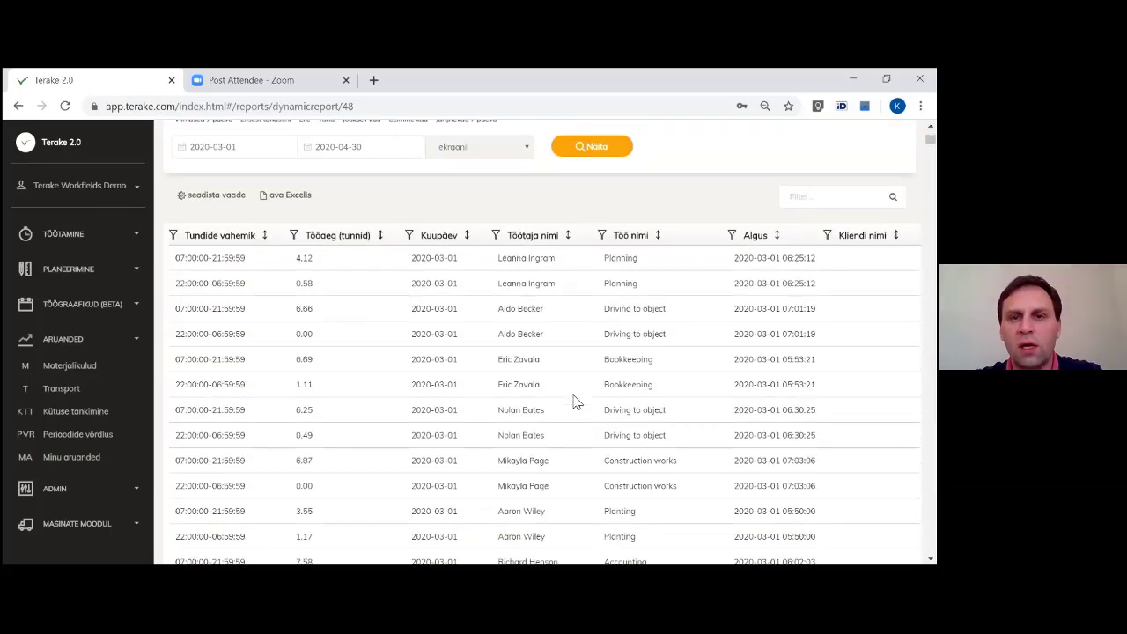
# Step: Look through the PARE test report's records and view its displayed-column settings, closing them without changes
pyautogui.scroll(2, 575, 401)
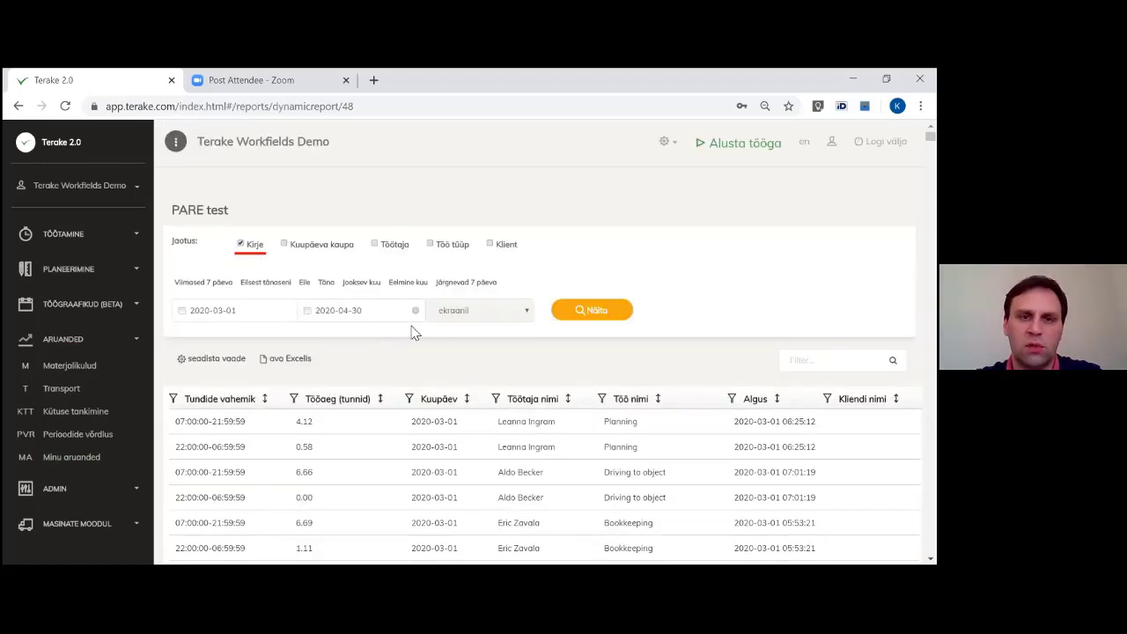
pyautogui.scroll(-3, 495, 393)
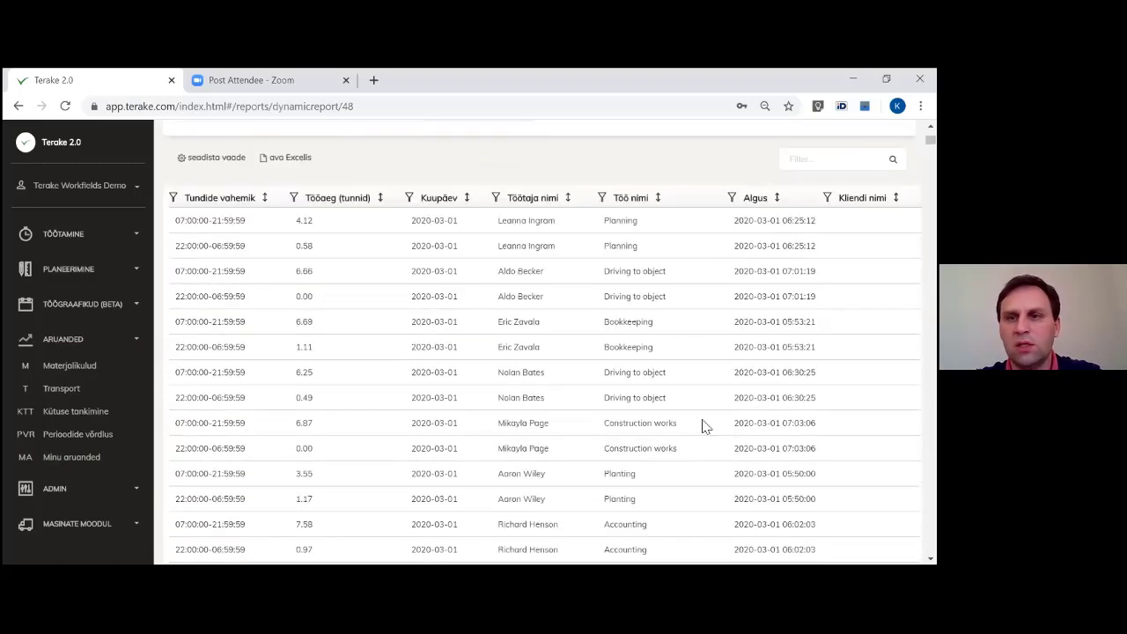
pyautogui.scroll(2, 533, 396)
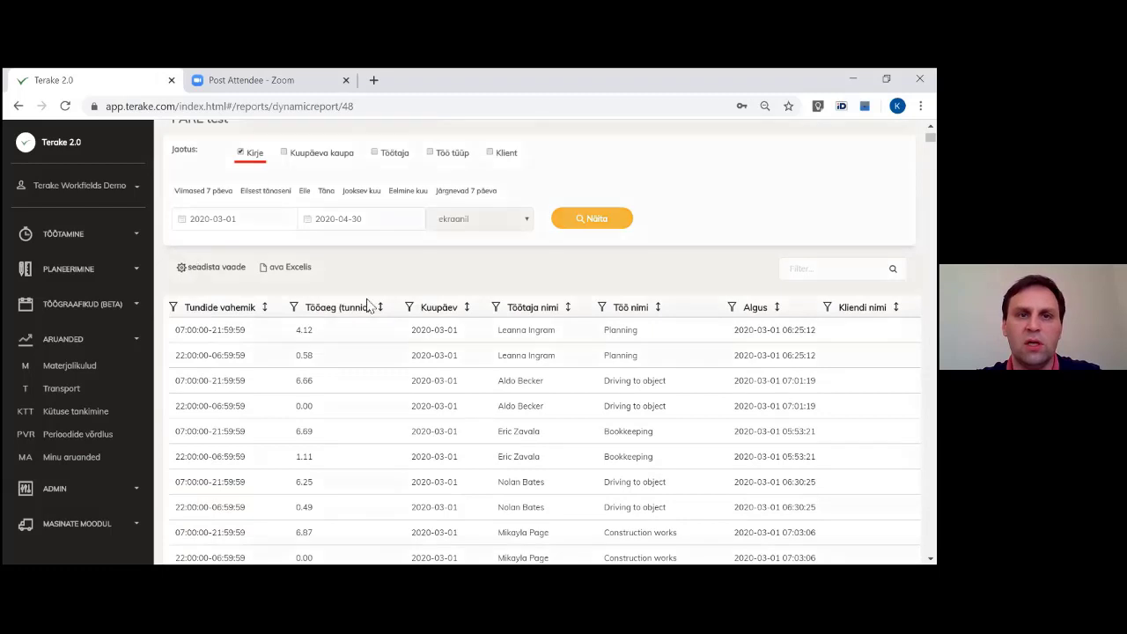
pyautogui.rightClick(368, 305)
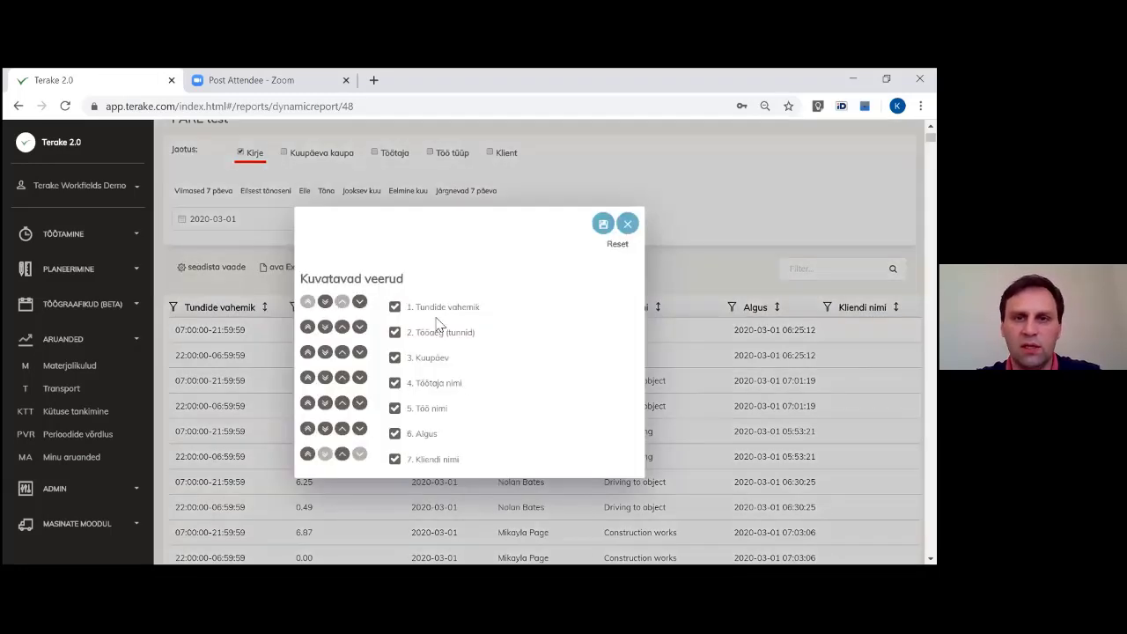
pyautogui.click(629, 226)
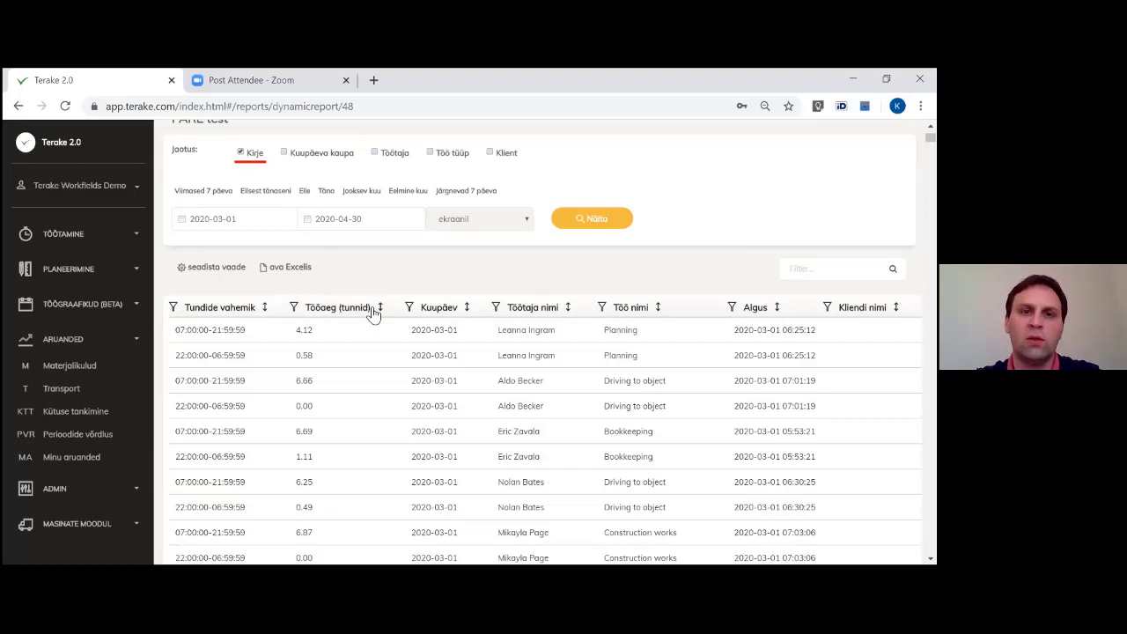
# Step: Add the date (Kuupäeva kaupa), Töötaja, Töö tüüp and Klient breakdowns to the PARE test report and show it again
pyautogui.click(323, 155)
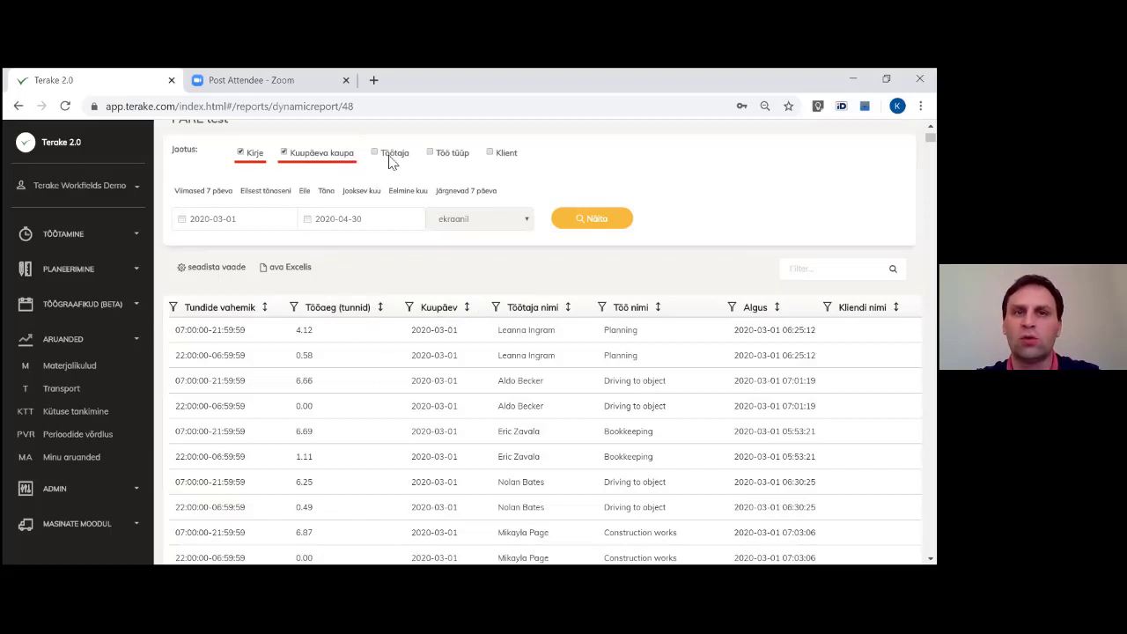
pyautogui.click(384, 155)
pyautogui.click(453, 155)
pyautogui.click(508, 157)
pyautogui.click(596, 218)
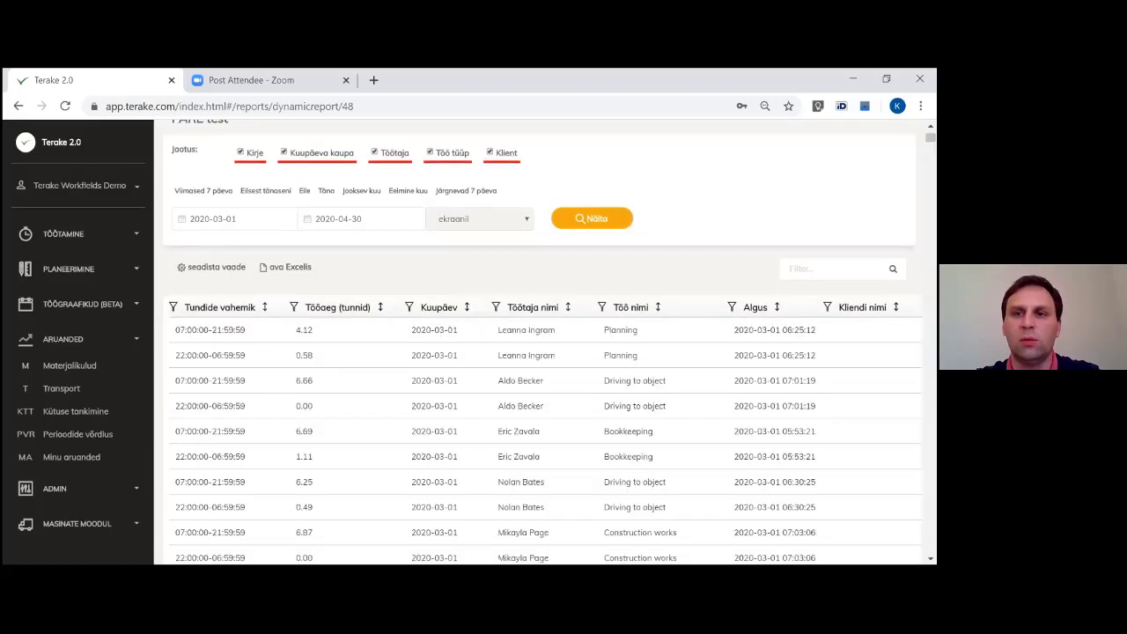
# Step: Filter the report's records by the combined terms "lean", "cle" and a worker's first name
pyautogui.write('lean')
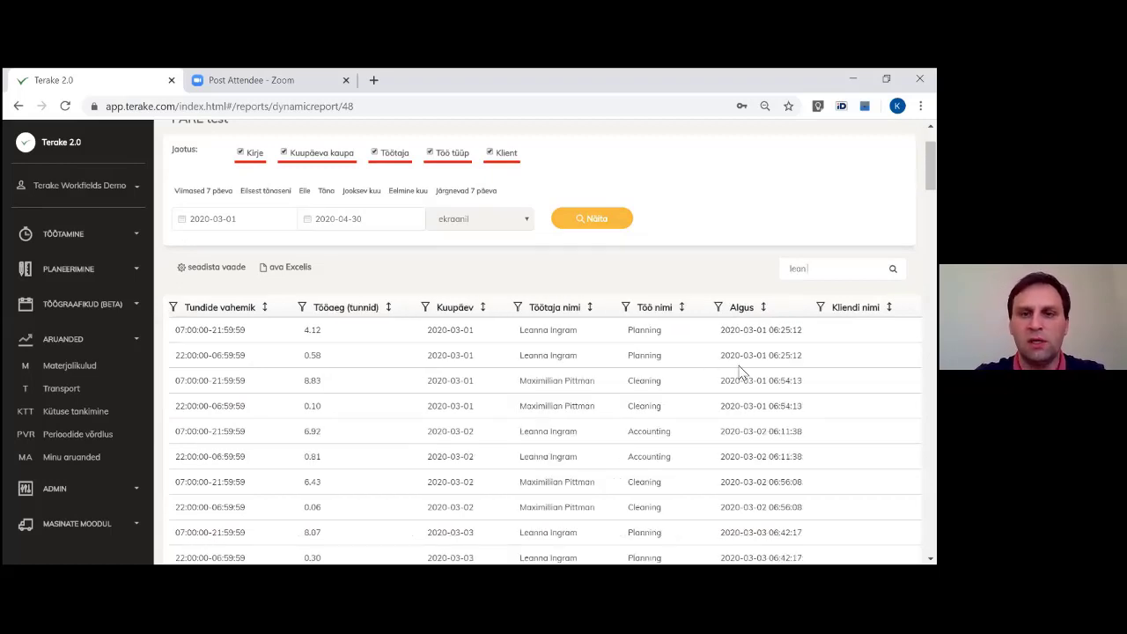
pyautogui.write(' cle')
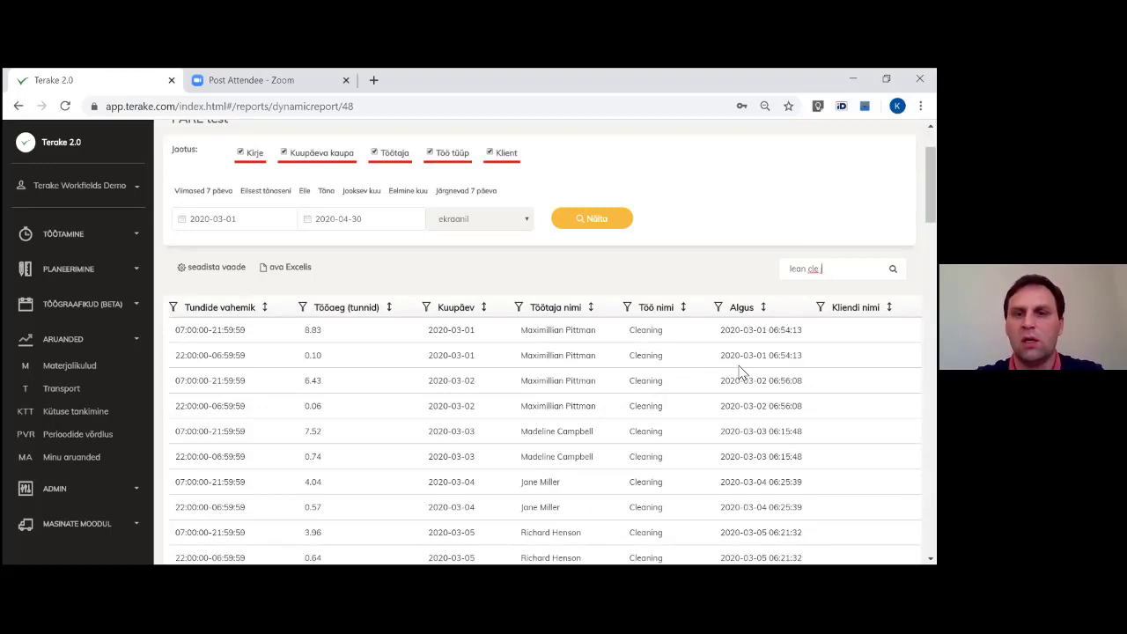
pyautogui.write(' jane')
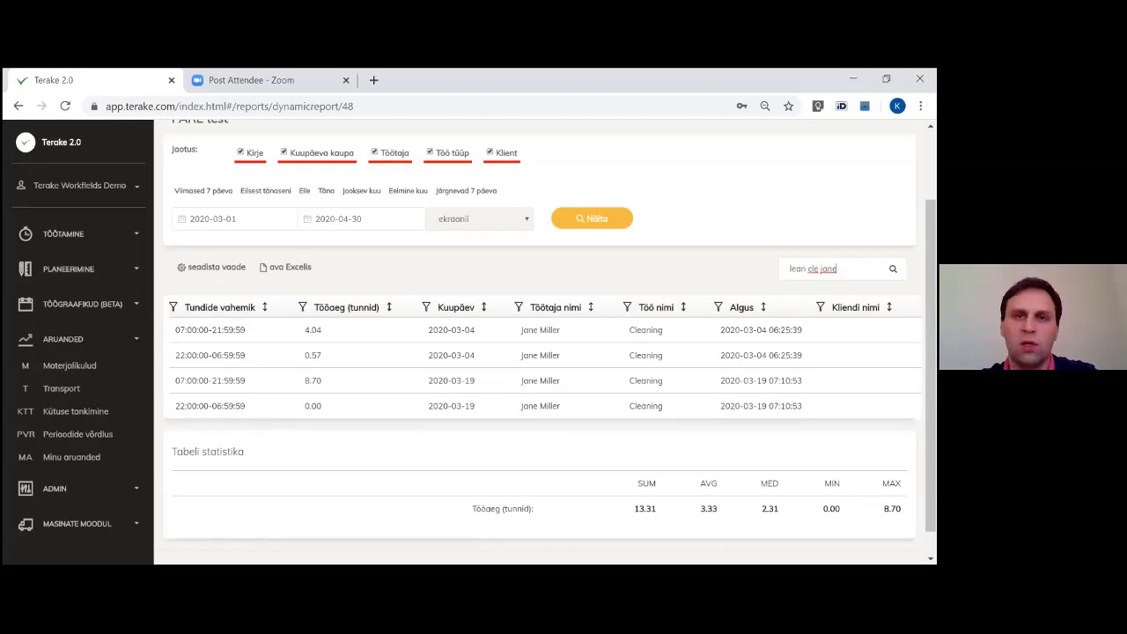
pyautogui.click(678, 288)
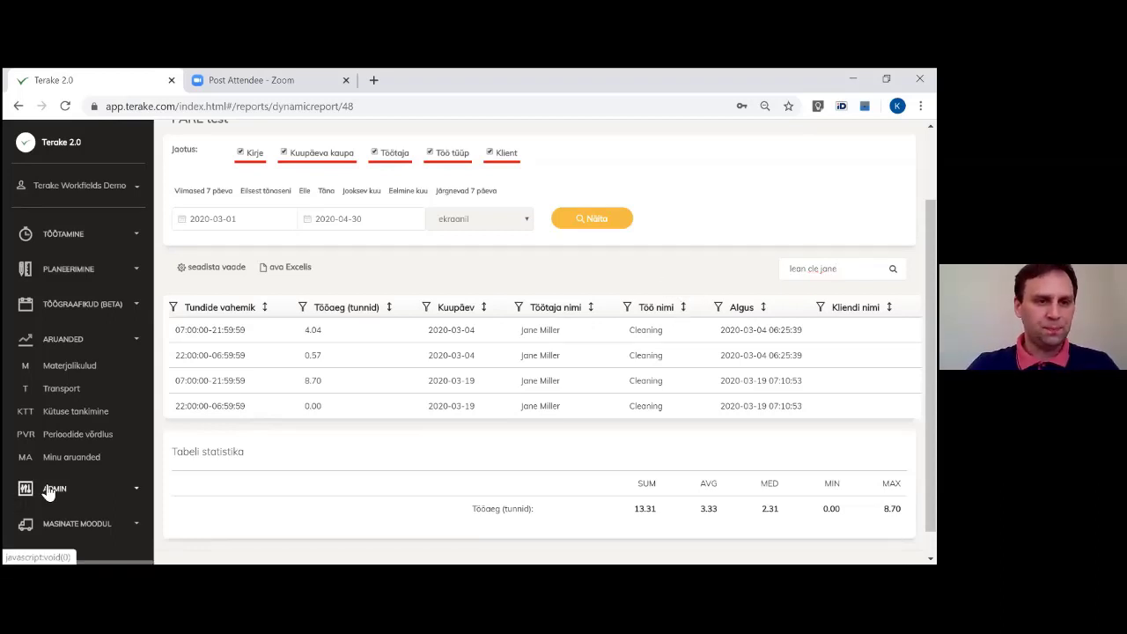
# Step: Return to the Minu aruanded list, call up deletion of the PARE test report and cancel it
pyautogui.click(75, 460)
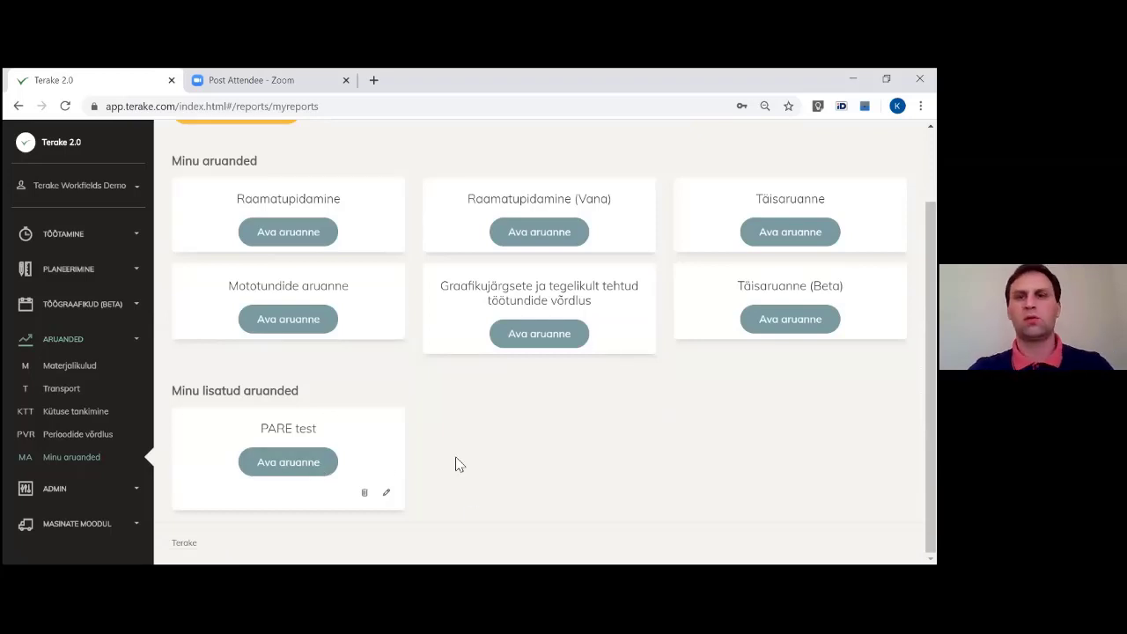
pyautogui.click(364, 493)
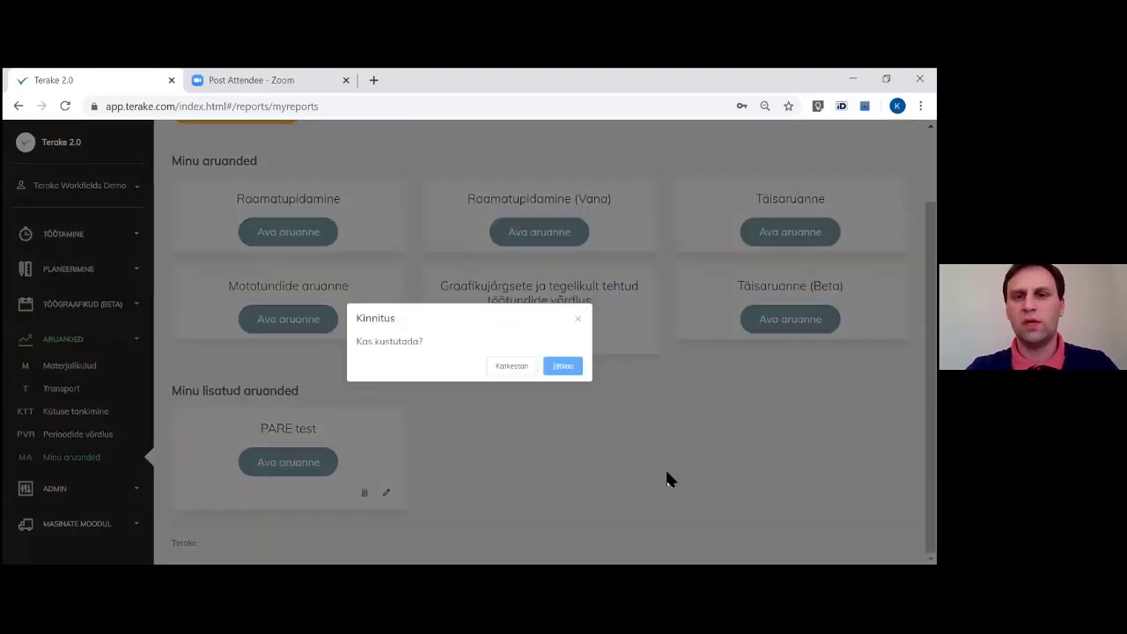
pyautogui.click(529, 370)
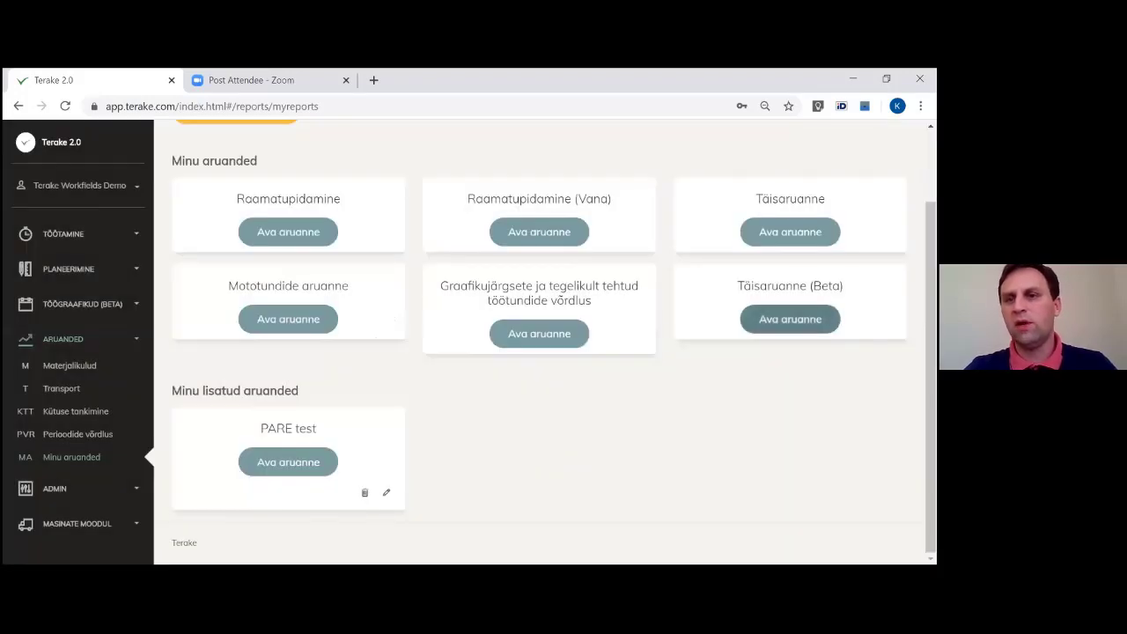
# Step: Open the Täisaruanne (Beta) report and examine its columns across the full width of the table
pyautogui.click(790, 318)
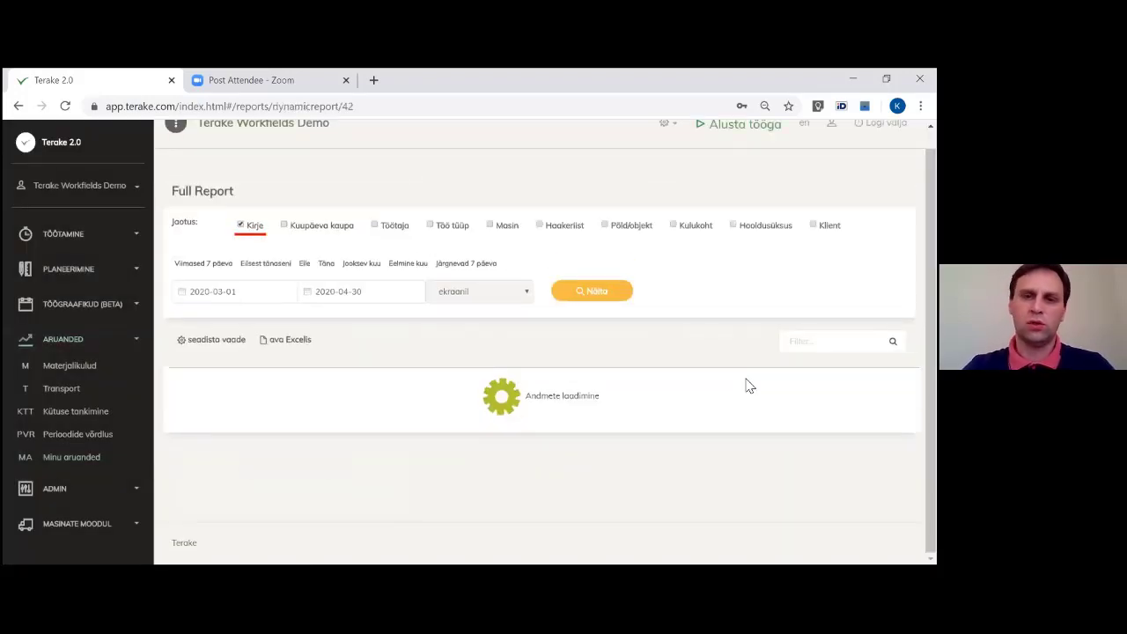
pyautogui.scroll(-1, 745, 385)
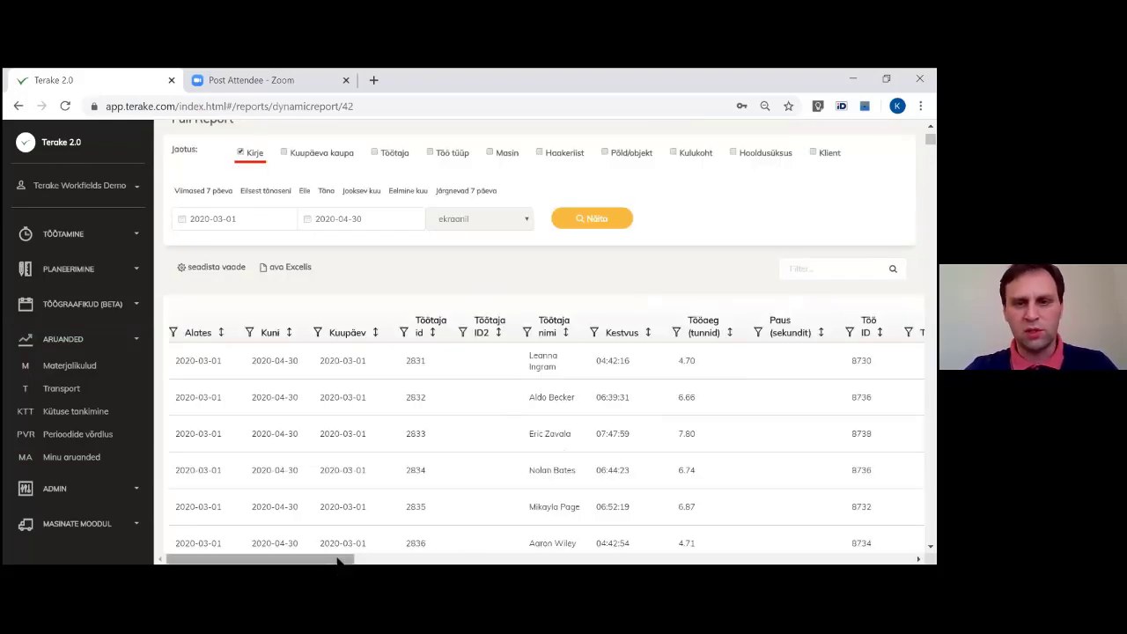
pyautogui.moveTo(338, 564); pyautogui.dragTo(940, 565)
pyautogui.moveTo(729, 559); pyautogui.dragTo(255, 543)
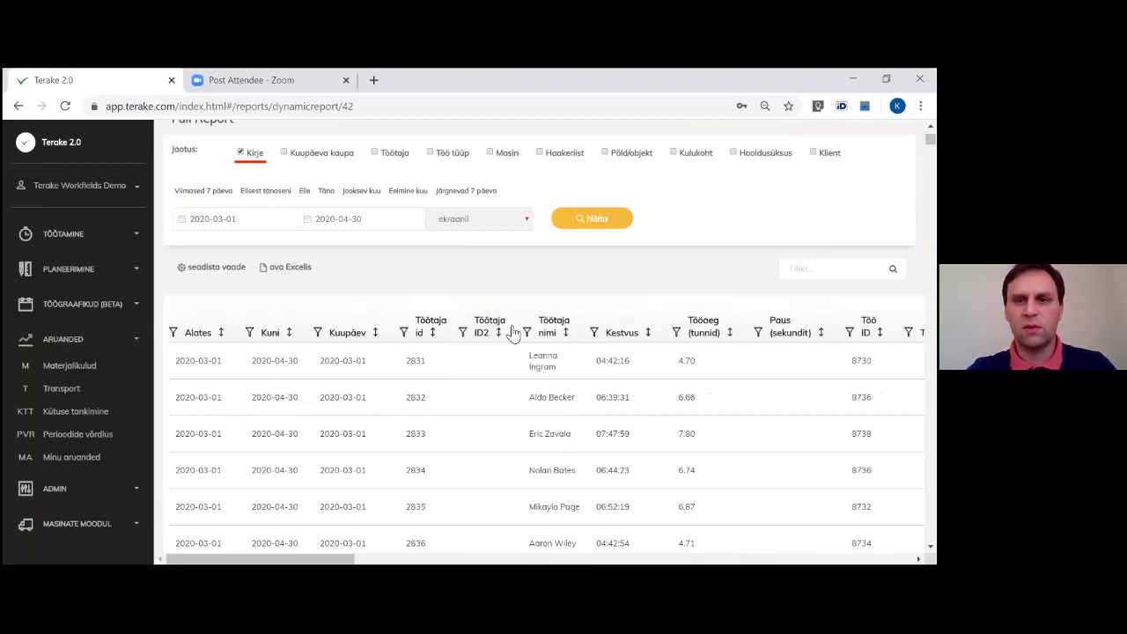
pyautogui.click(464, 332)
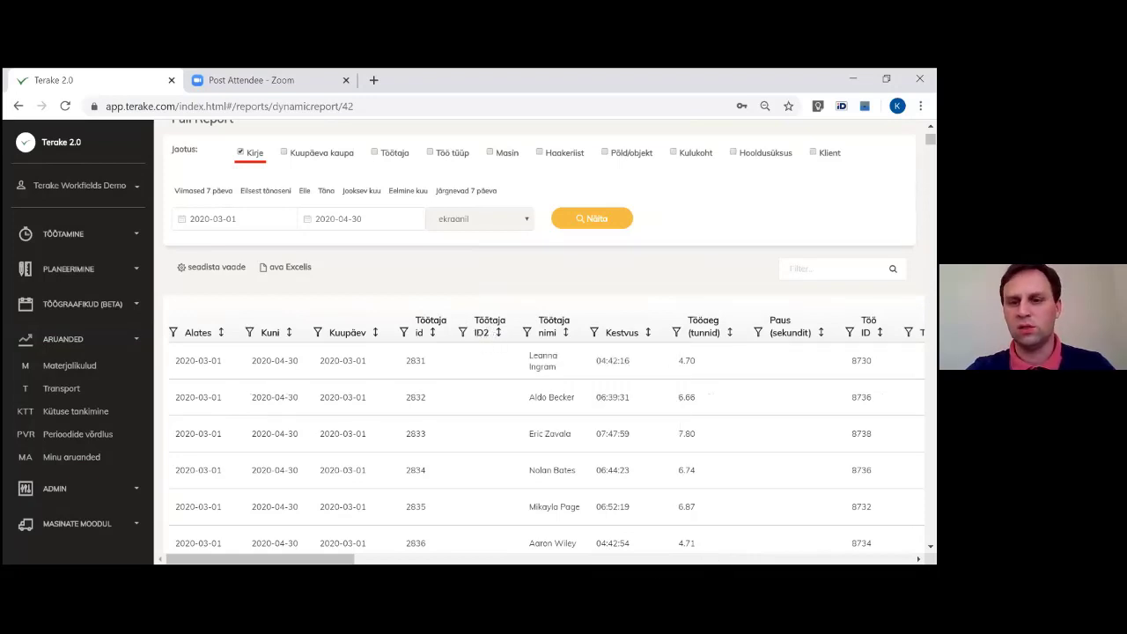
pyautogui.moveTo(347, 560); pyautogui.dragTo(396, 558)
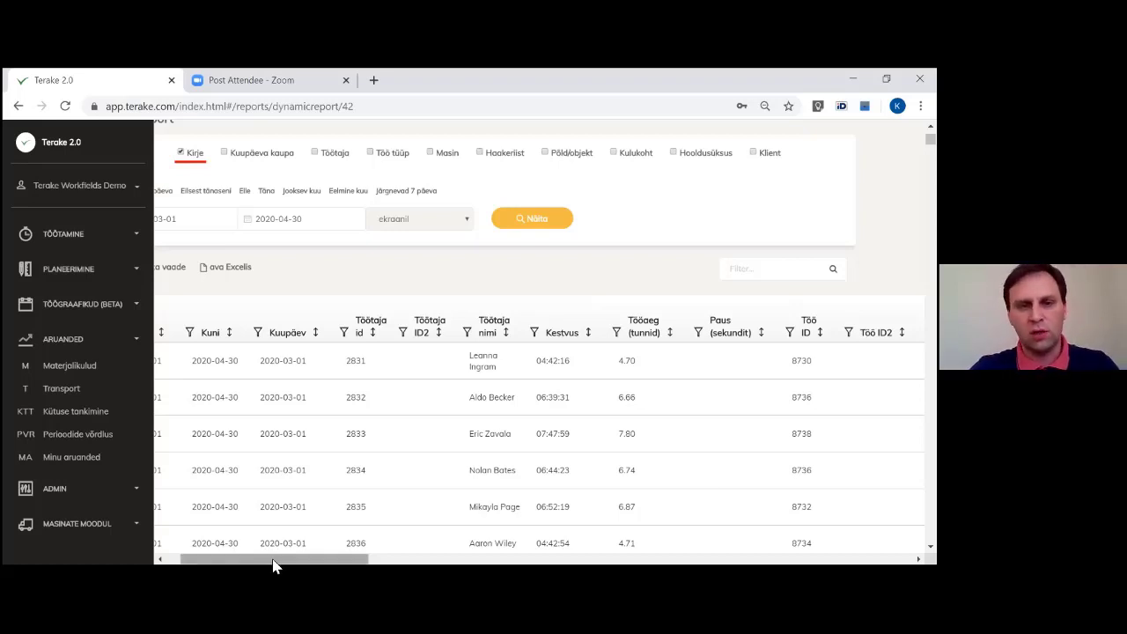
pyautogui.moveTo(272, 566); pyautogui.dragTo(221, 566)
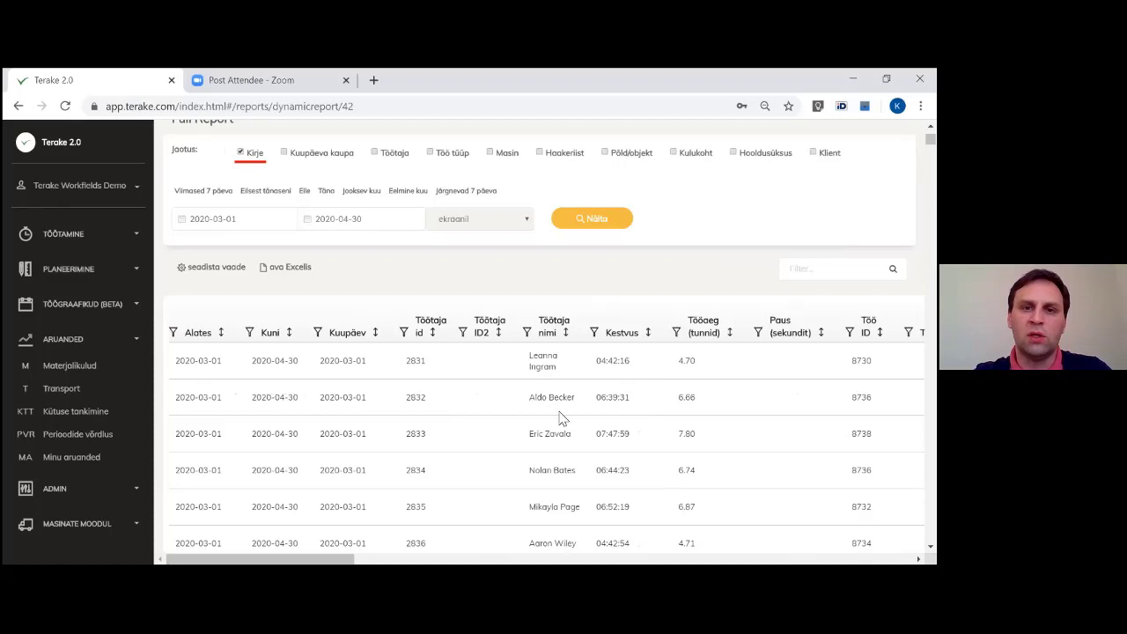
# Step: Open the company settings record for editing, view the Ettevõtte tüüp options, and return to the settings list without changes
pyautogui.click(85, 340)
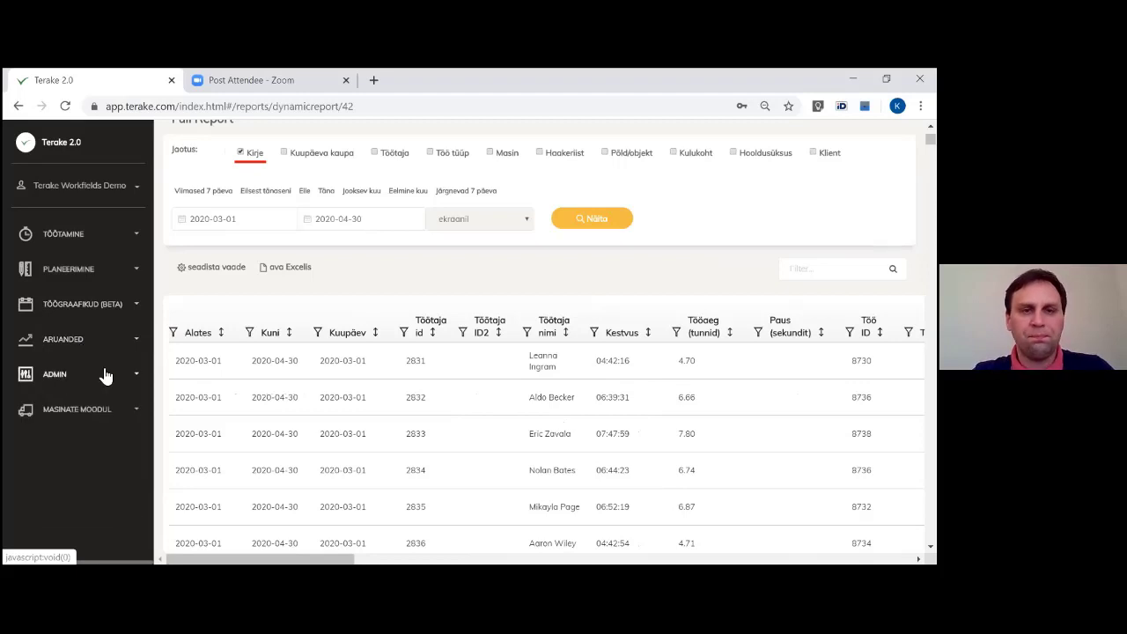
pyautogui.click(101, 377)
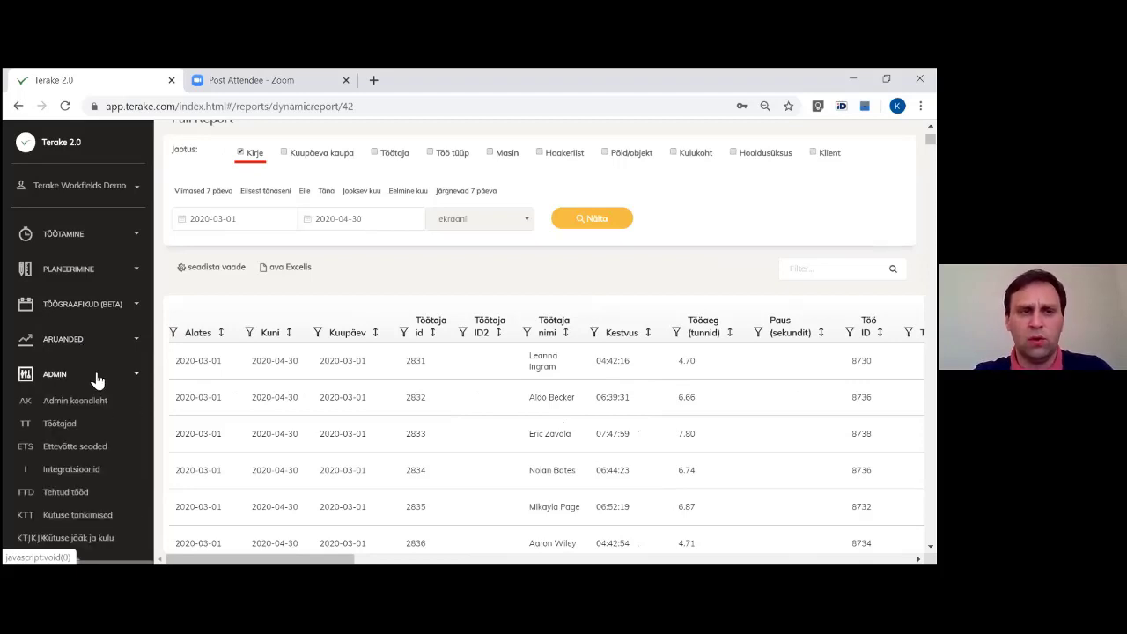
pyautogui.scroll(-2, 93, 414)
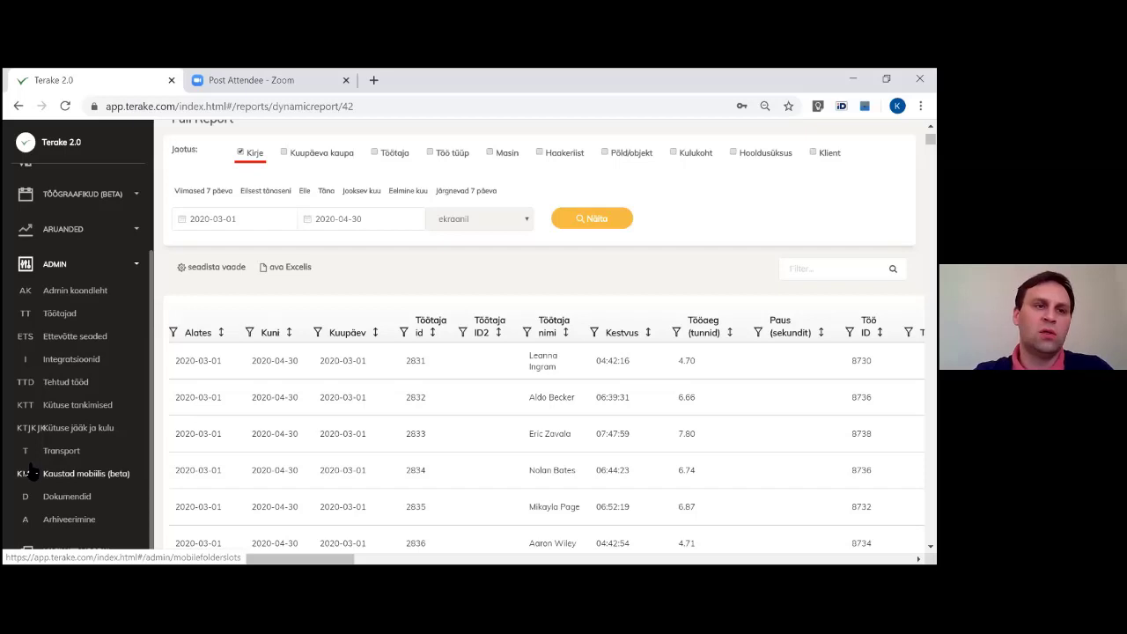
pyautogui.click(89, 335)
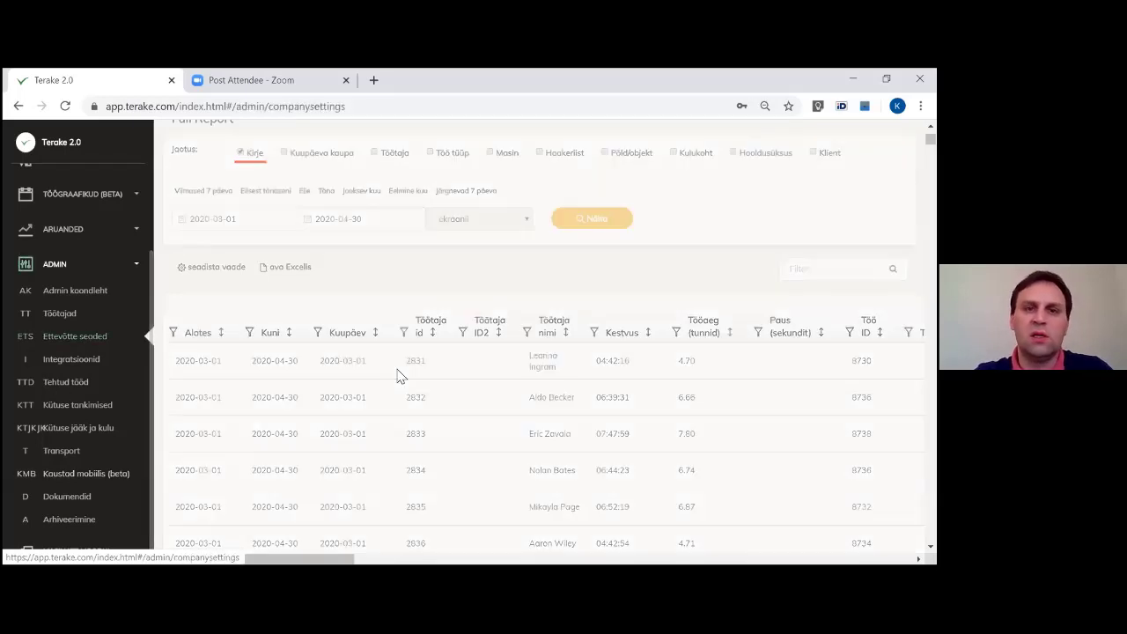
pyautogui.click(907, 307)
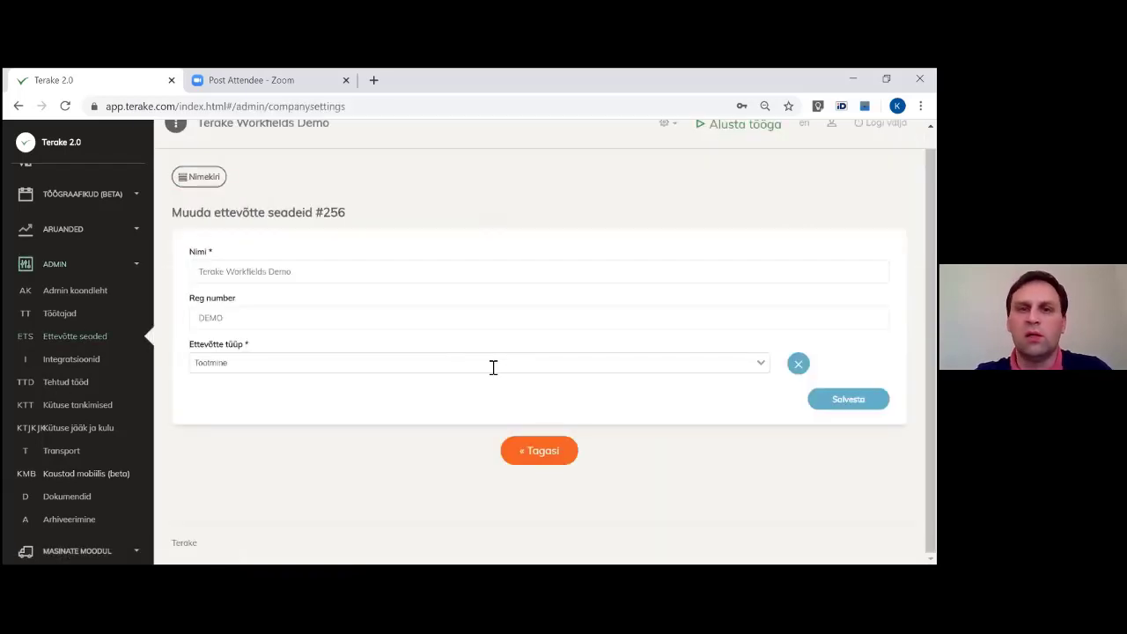
pyautogui.click(412, 367)
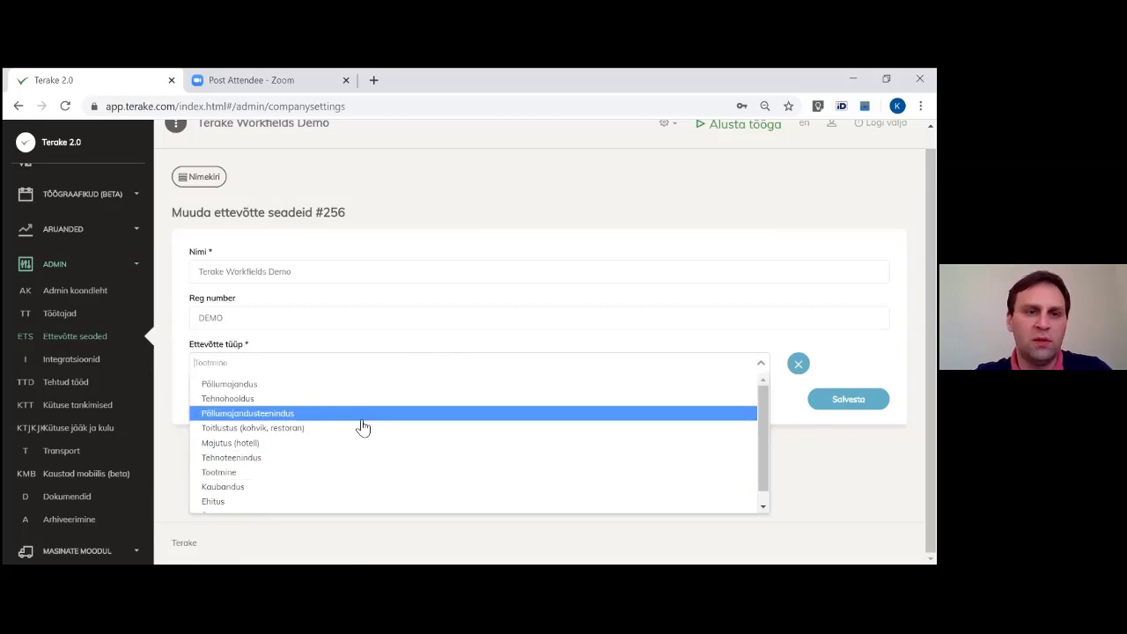
pyautogui.scroll(-1, 352, 436)
pyautogui.scroll(1, 600, 444)
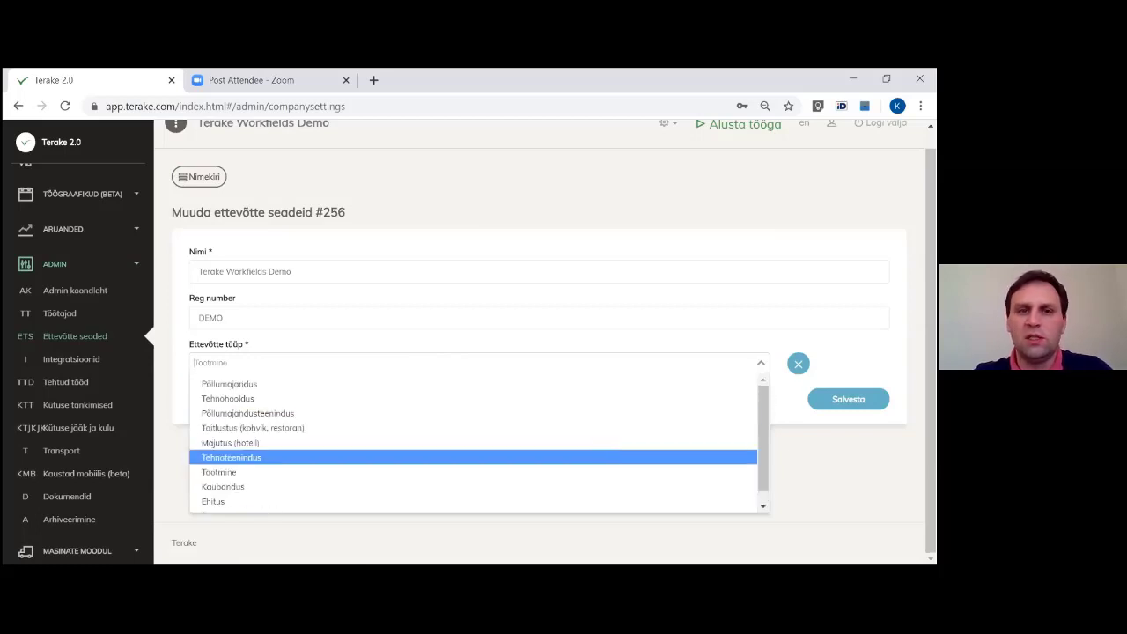
pyautogui.press('Escape')
pyautogui.click(201, 177)
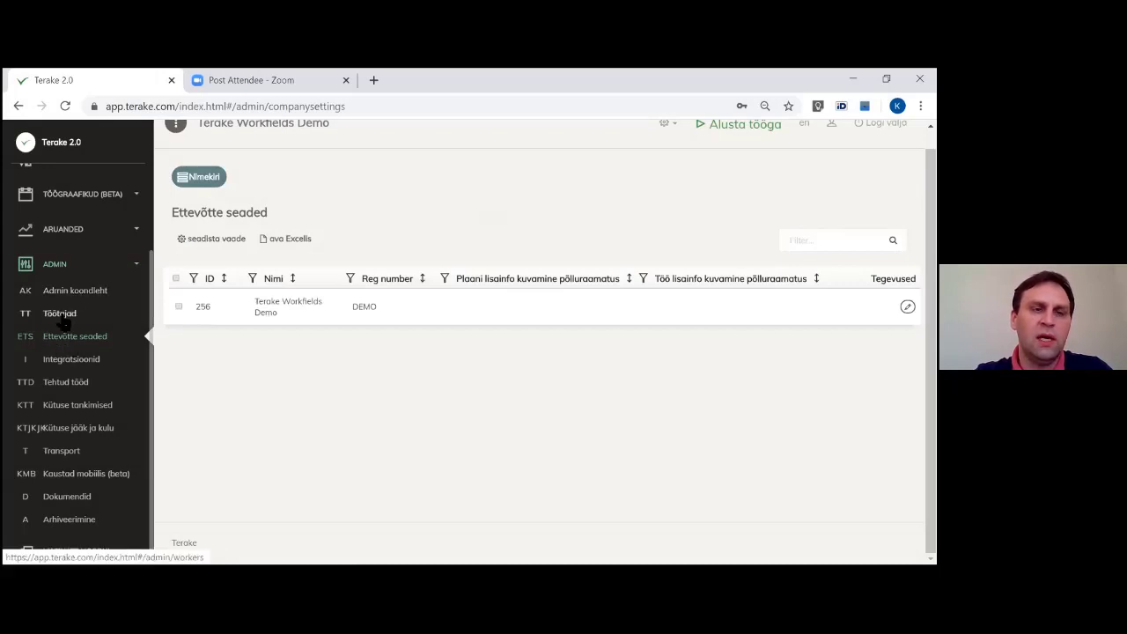
# Step: Open the workers (Töötajad) administration list and look through its entries
pyautogui.click(62, 319)
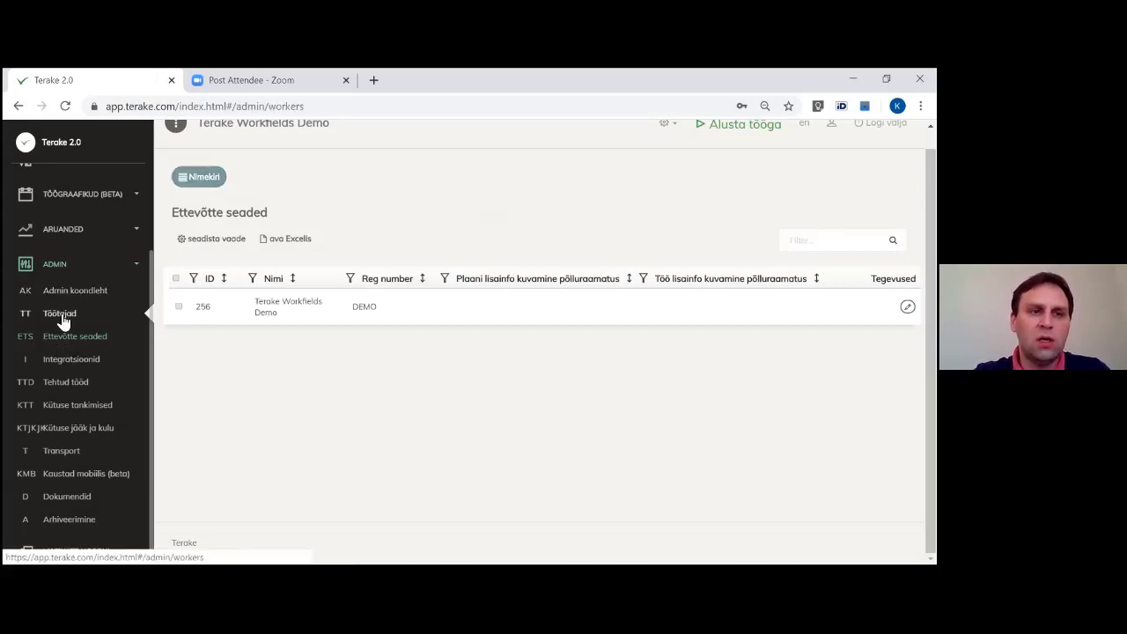
pyautogui.scroll(-2, 385, 421)
pyautogui.scroll(-1, 385, 421)
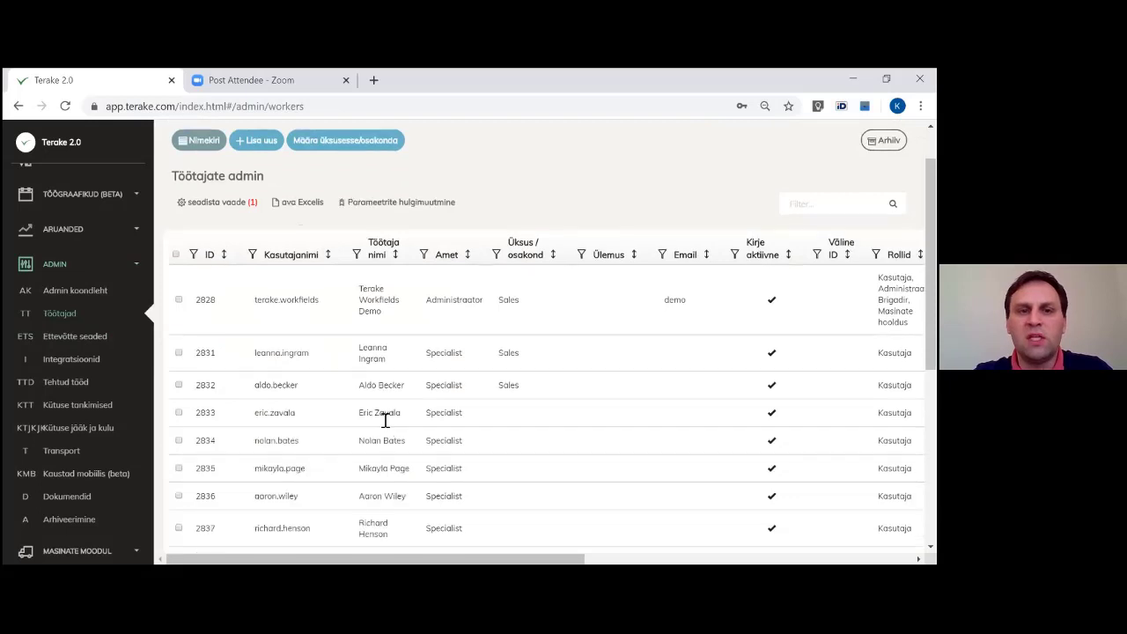
pyautogui.scroll(1, 387, 430)
pyautogui.scroll(-2, 390, 435)
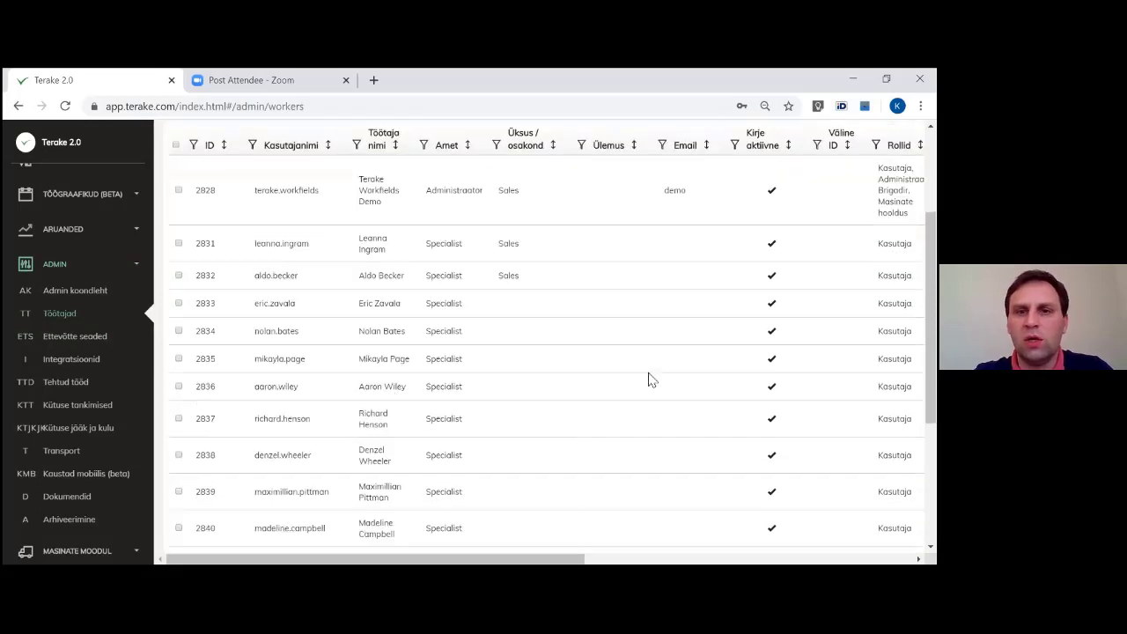
pyautogui.scroll(2, 376, 352)
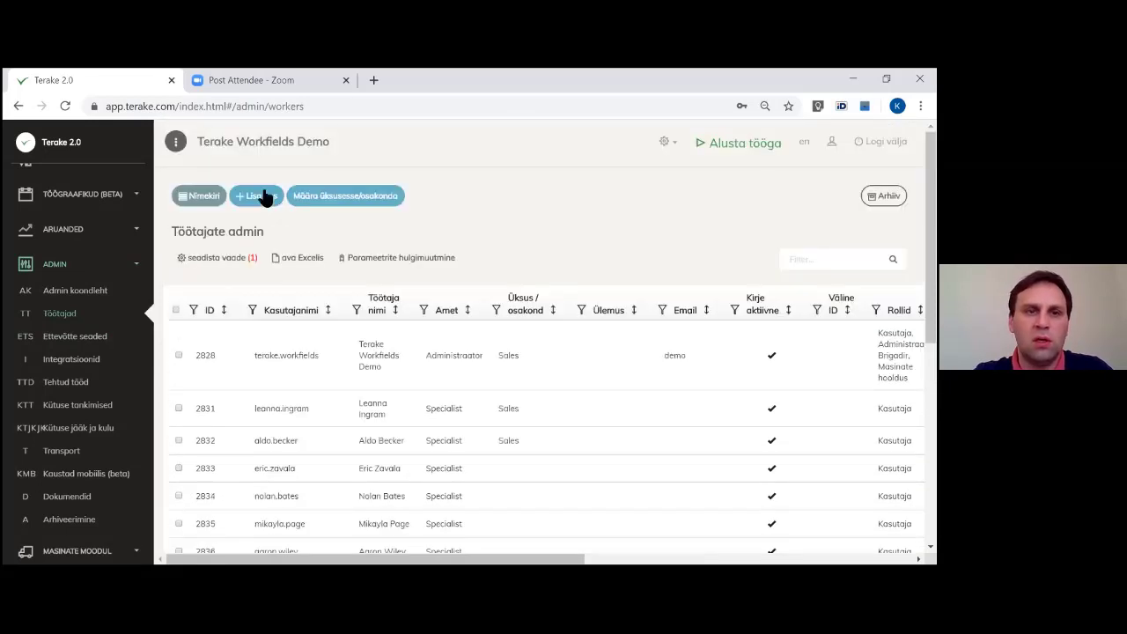
# Step: Open the form for adding a new worker, look through its fields and view the Ajaarvestuse tüüp options
pyautogui.click(249, 198)
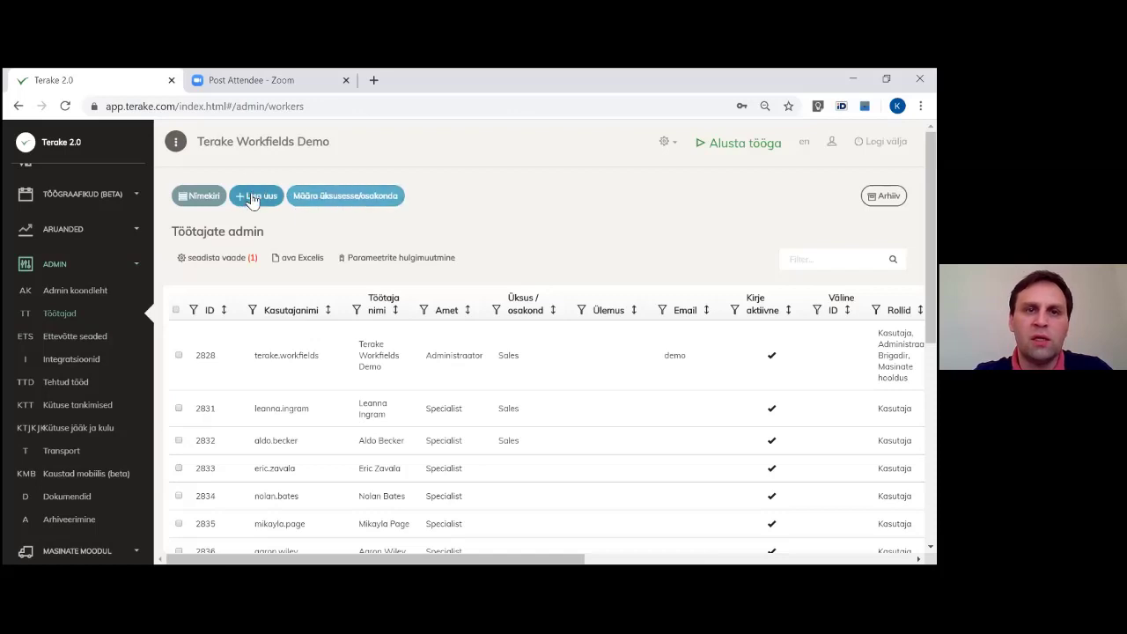
pyautogui.scroll(-5, 503, 317)
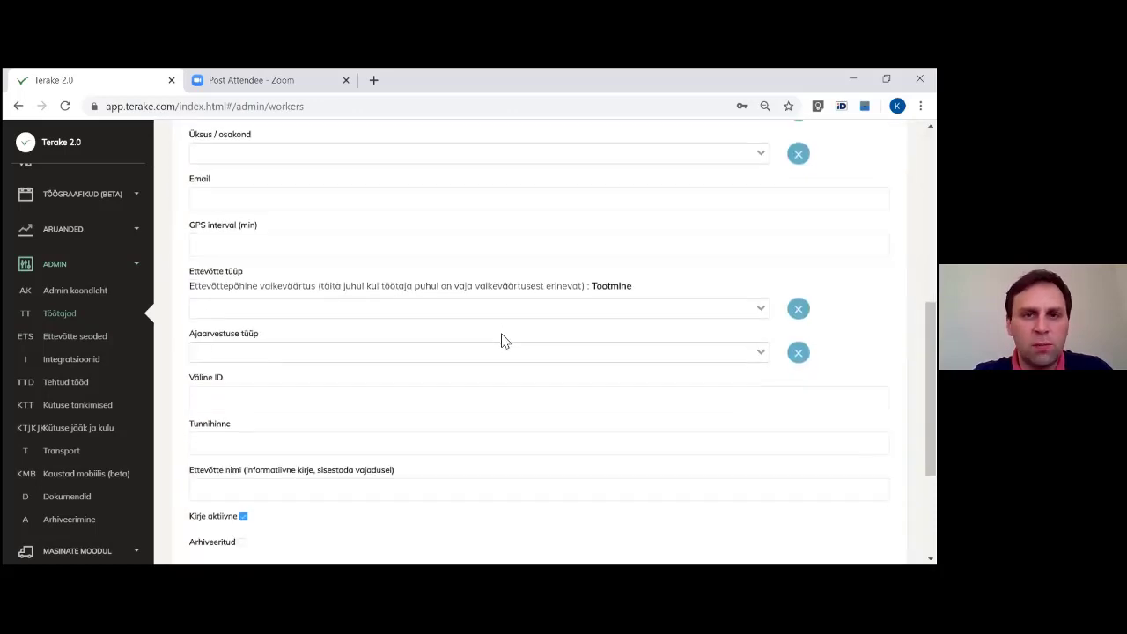
pyautogui.click(249, 401)
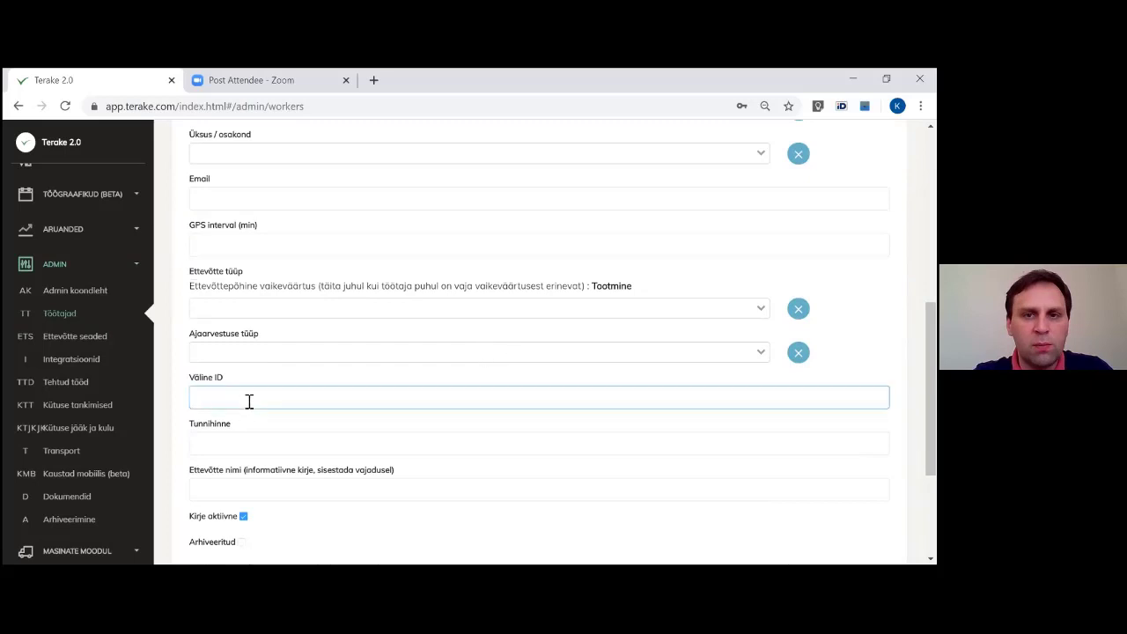
pyautogui.scroll(1, 332, 408)
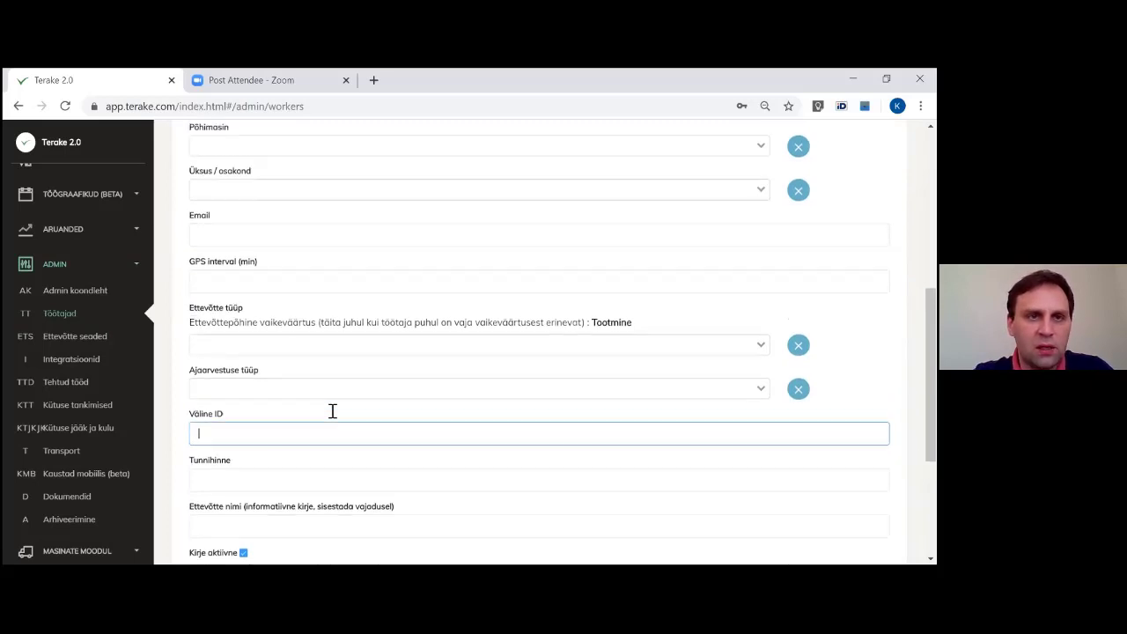
pyautogui.scroll(2, 332, 414)
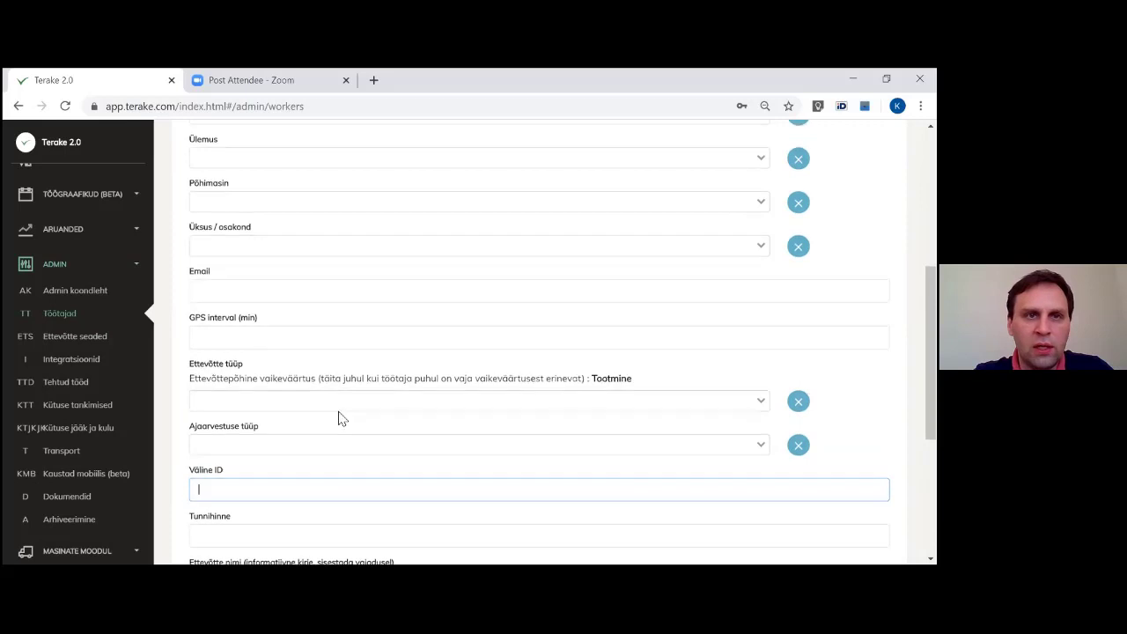
pyautogui.scroll(2, 342, 417)
pyautogui.scroll(-3, 346, 416)
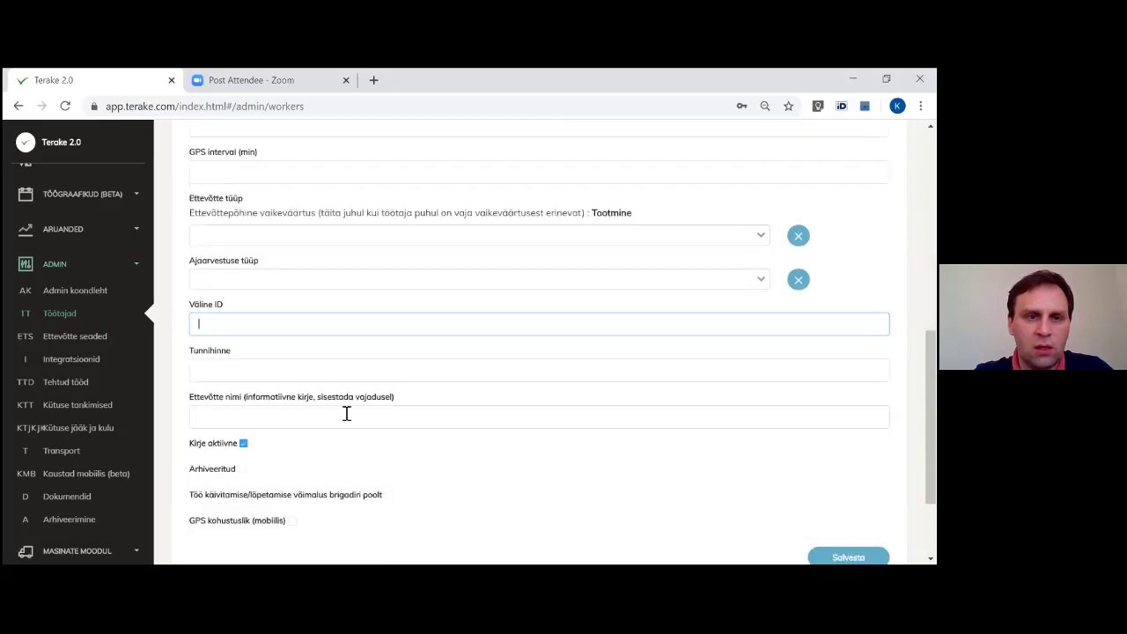
pyautogui.click(502, 463)
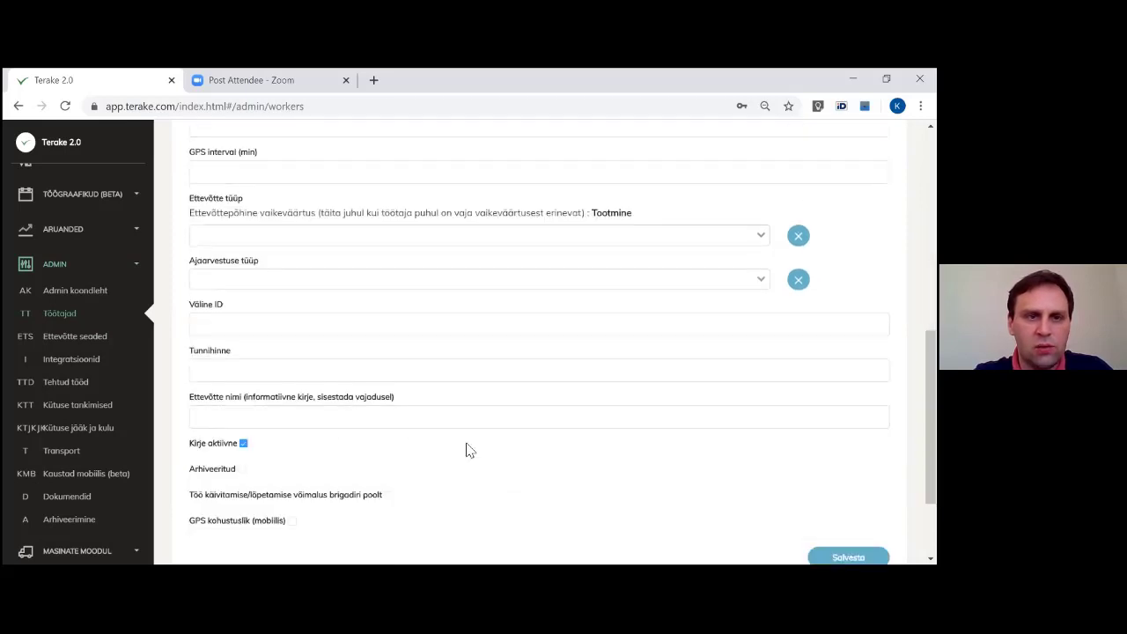
pyautogui.click(476, 278)
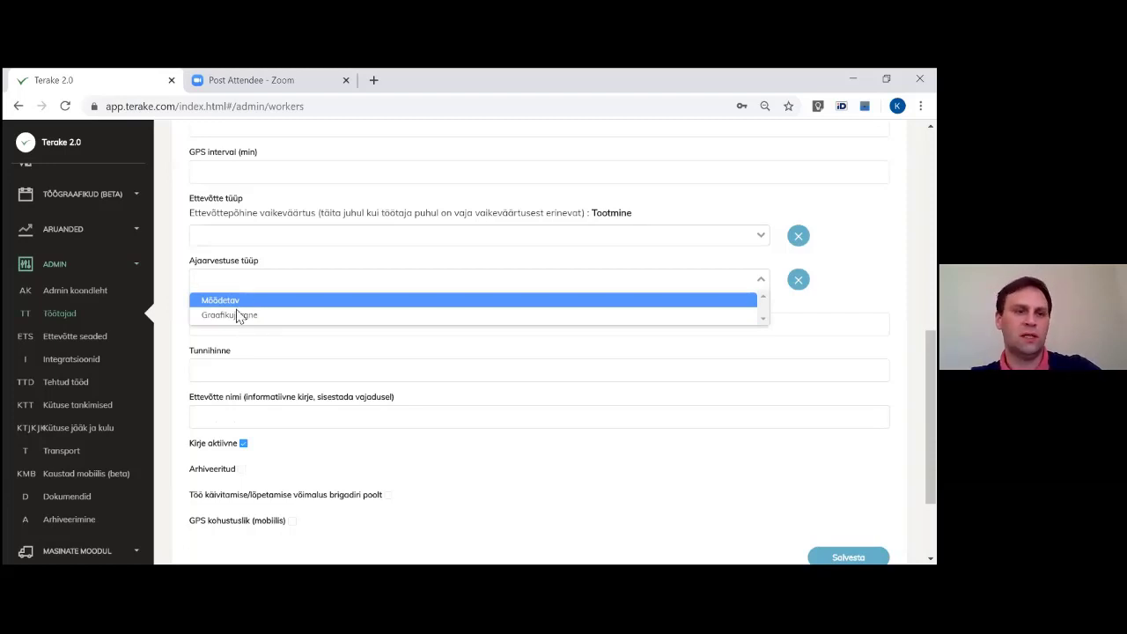
# Step: Leave the new worker form for the Admin koondleht overview and look through its Tööde tüübid list
pyautogui.click(64, 268)
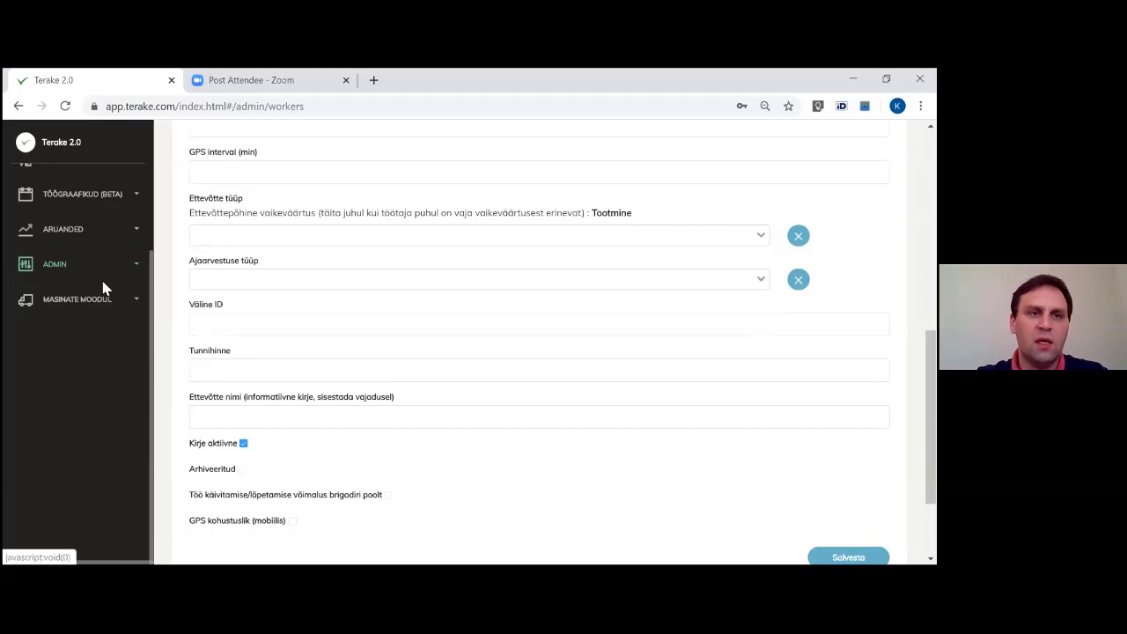
pyautogui.click(68, 264)
pyautogui.click(159, 322)
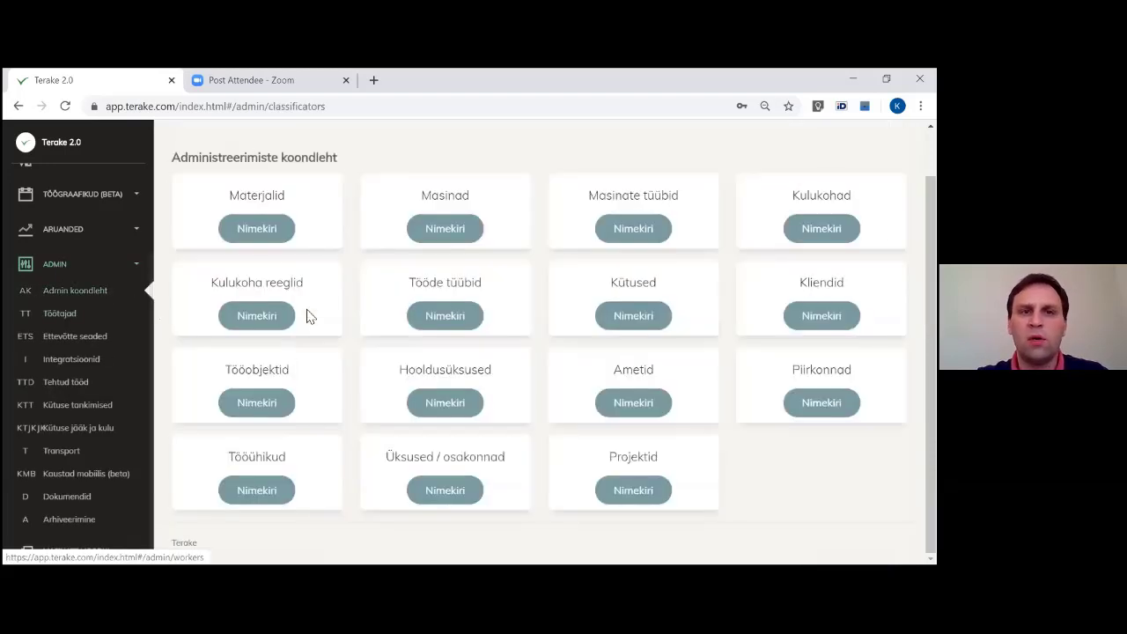
pyautogui.click(432, 319)
pyautogui.scroll(-10, 564, 388)
pyautogui.scroll(10, 588, 401)
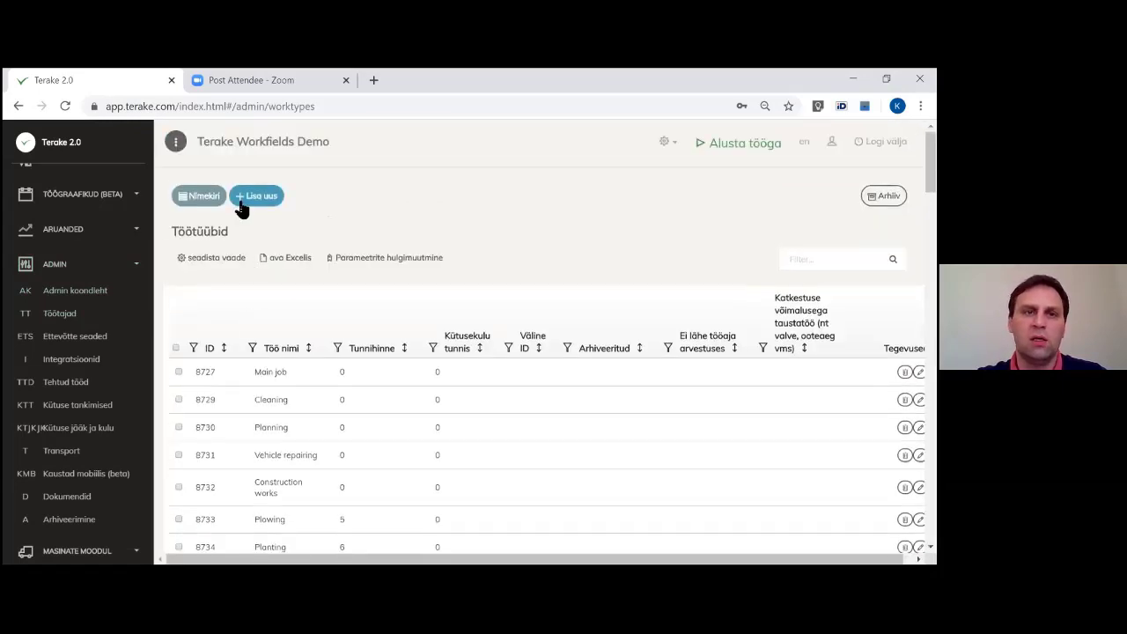
pyautogui.scroll(-2, 728, 335)
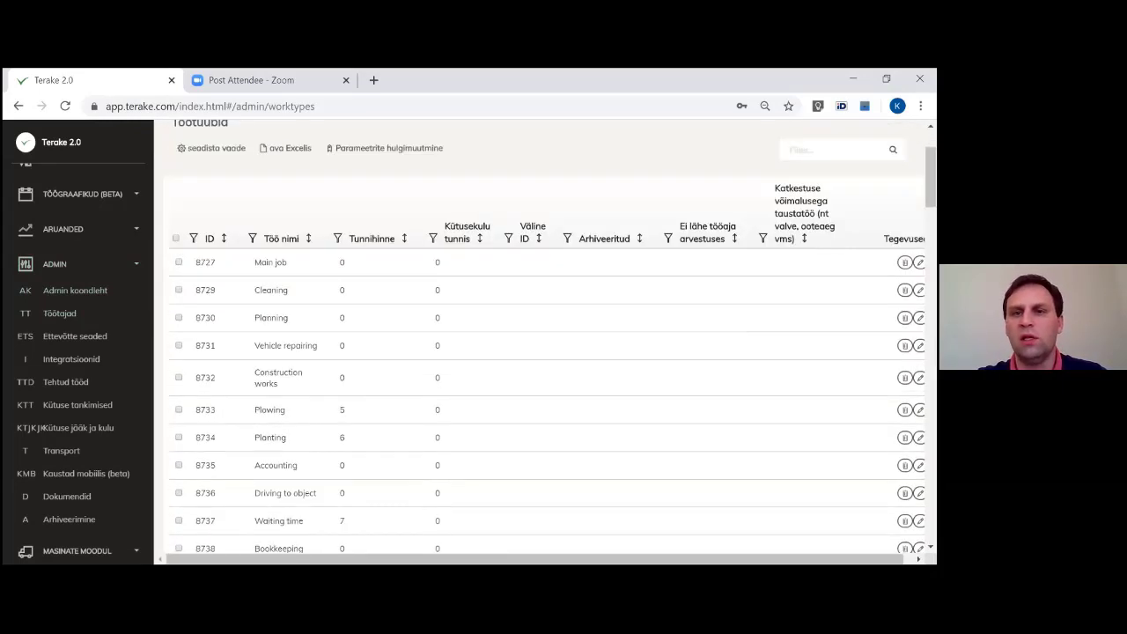
pyautogui.scroll(2, 322, 308)
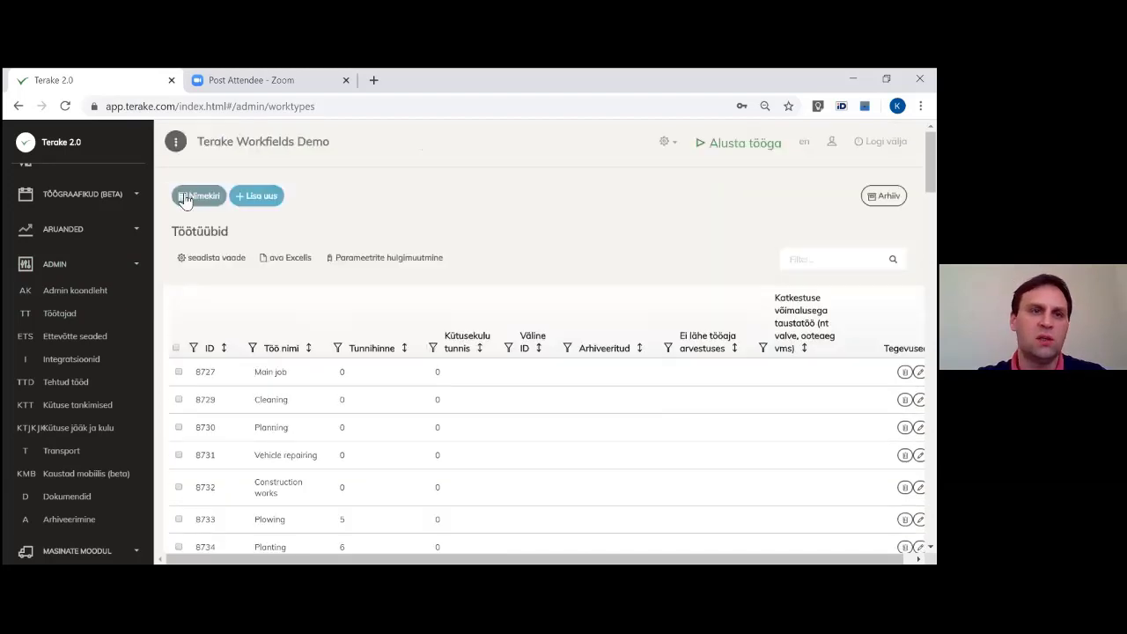
# Step: Return to the Admin koondleht overview, look over its classifier lists and expand the Masinate moodul section
pyautogui.click(87, 292)
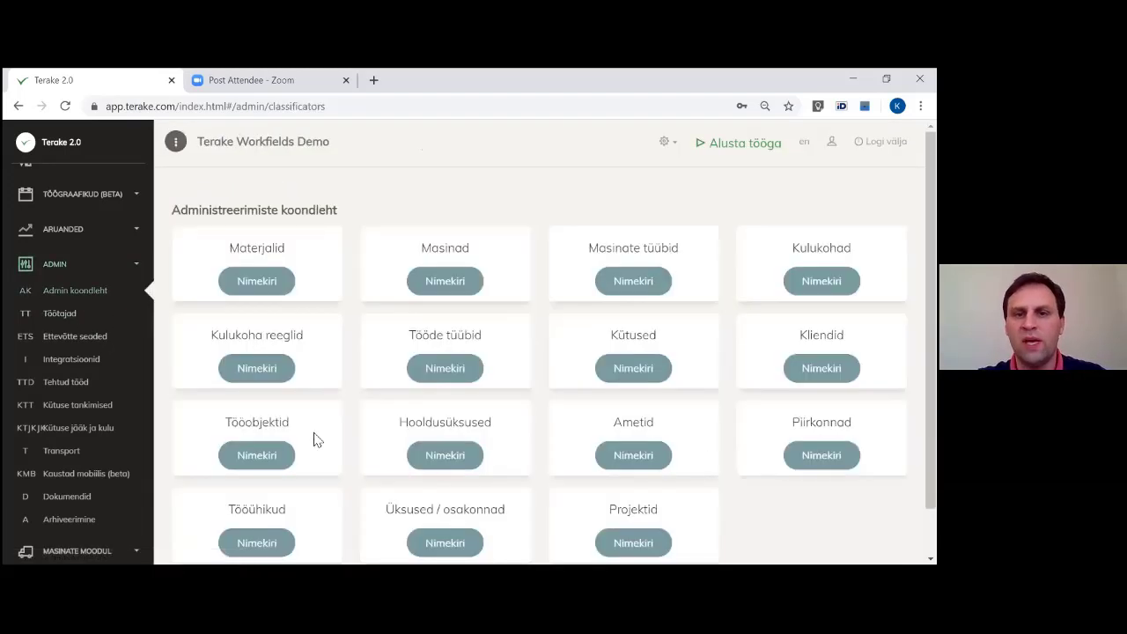
pyautogui.scroll(-1, 692, 453)
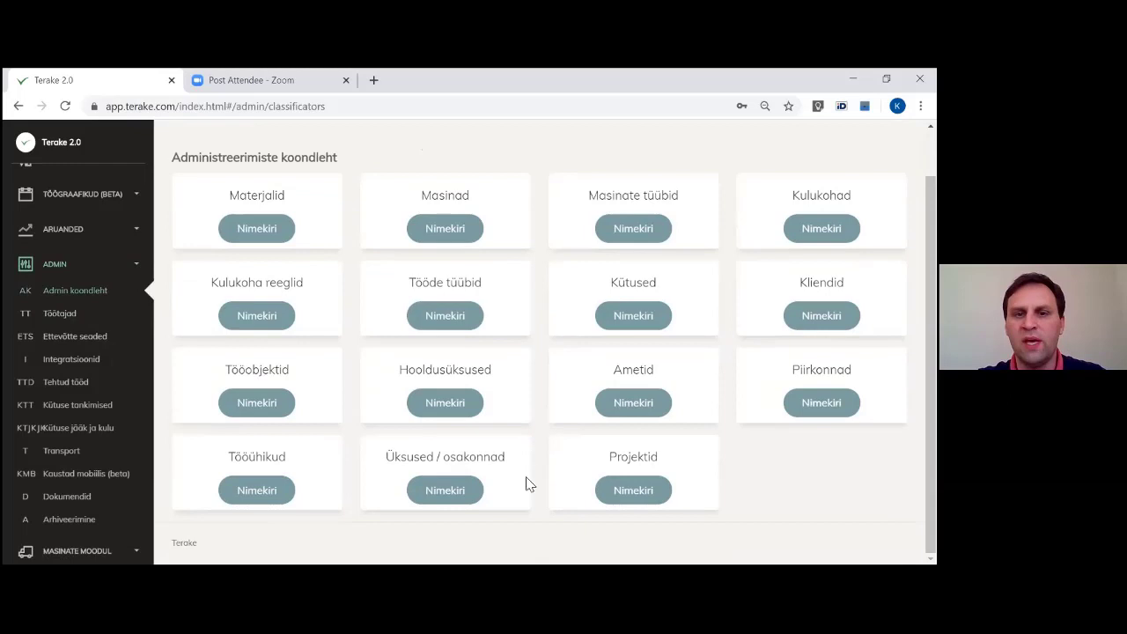
pyautogui.click(86, 552)
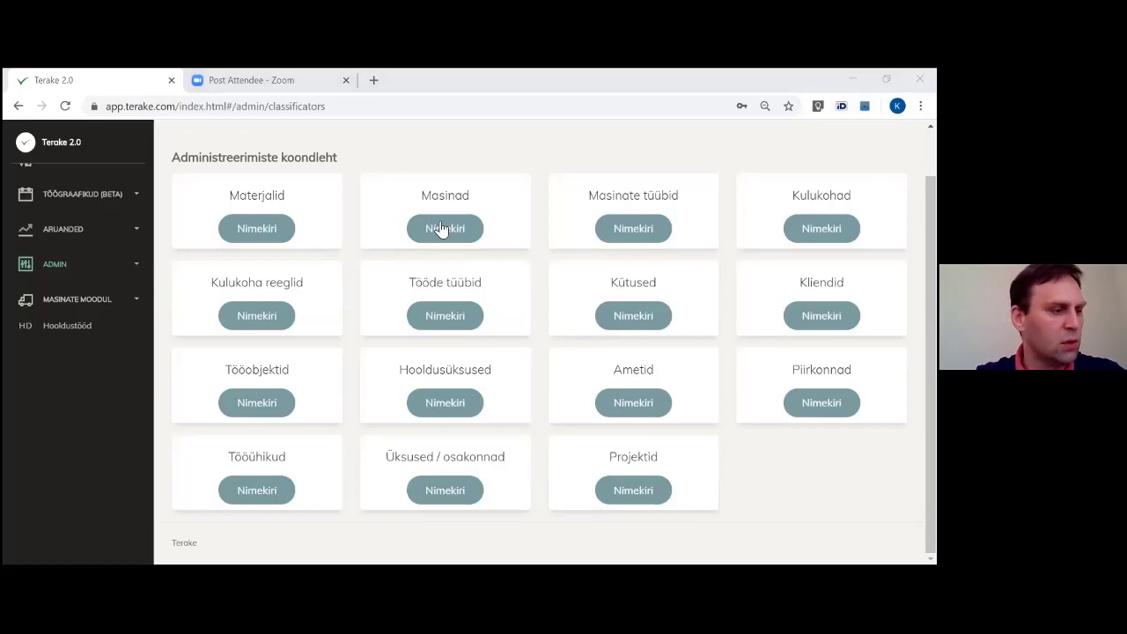
# Step: Switch to the mirrored F5321 phone and open the company-level Vaikimisi folder settings in the Terake mobile app, dismissing the warning
pyautogui.hotkey('alt', 'Tab')
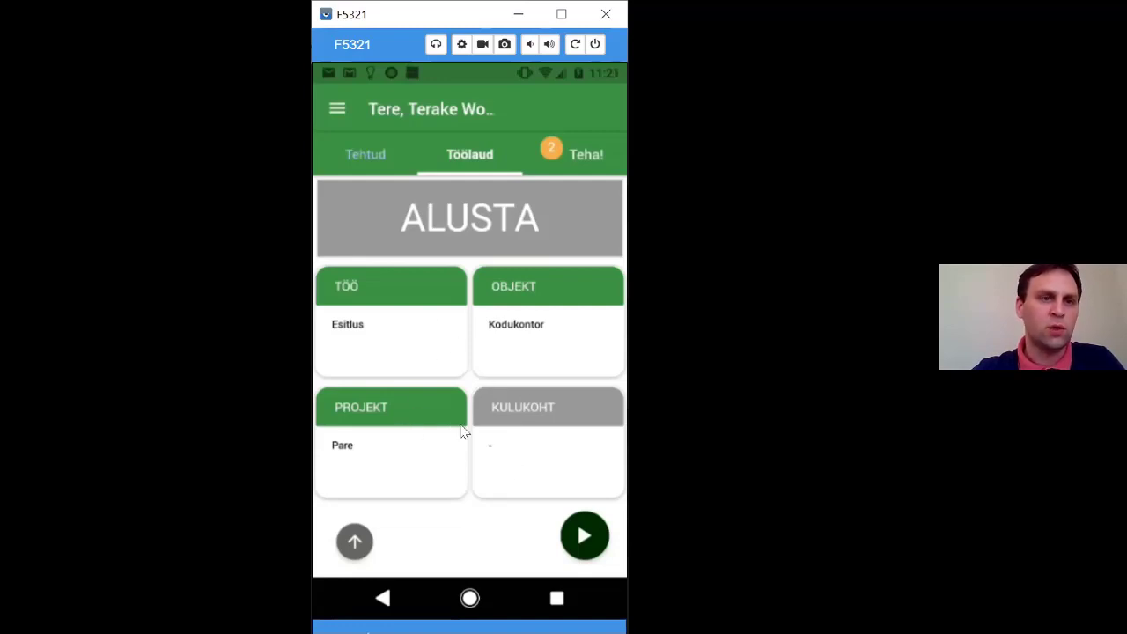
pyautogui.click(355, 541)
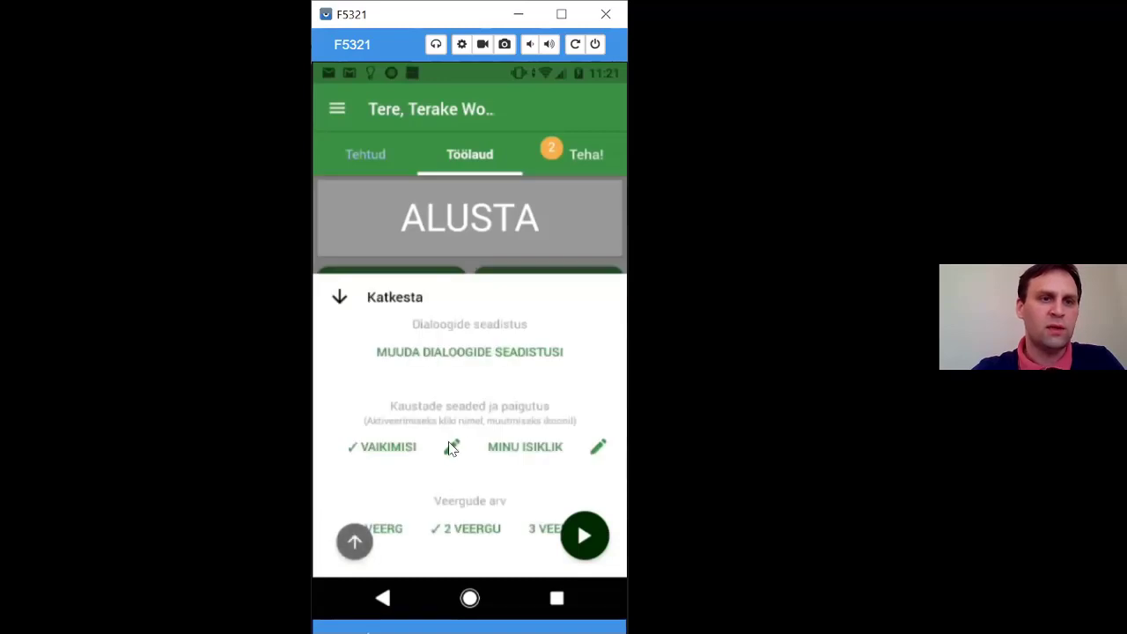
pyautogui.click(451, 447)
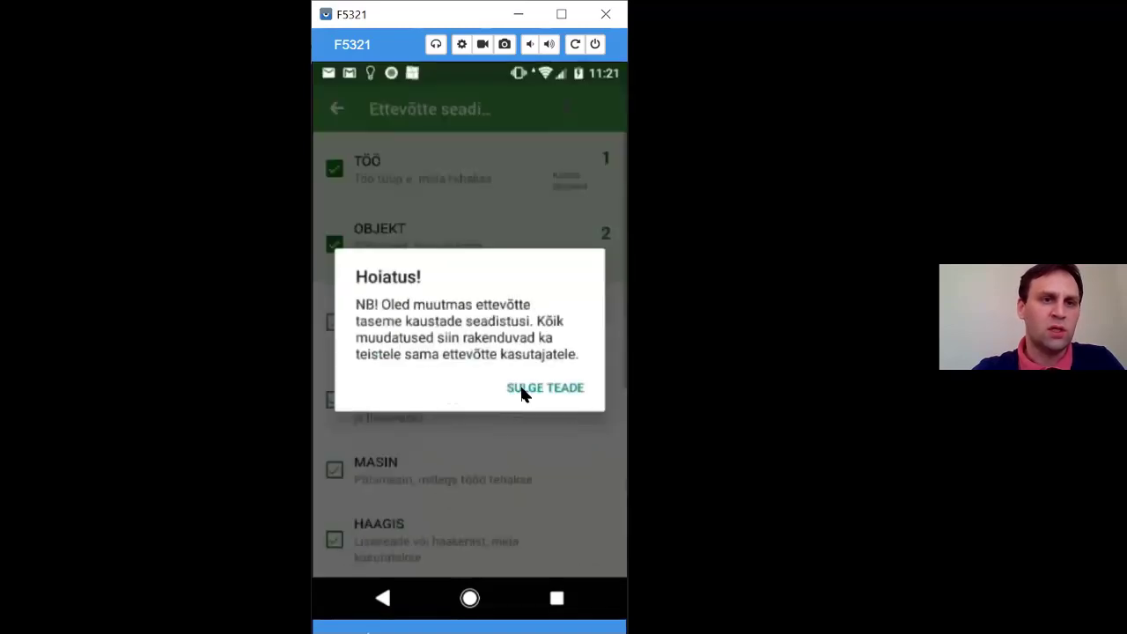
pyautogui.click(522, 389)
pyautogui.click(471, 342)
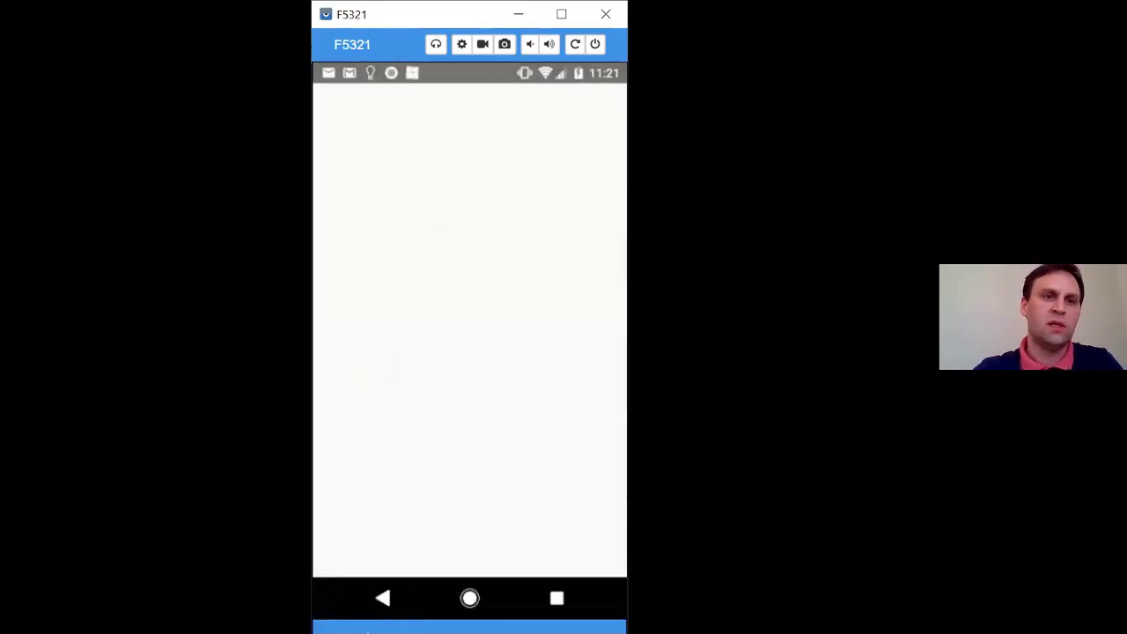
# Step: Open Terake II from the phone's home screen, and start and stop time tracking for Test job
pyautogui.click(469, 598)
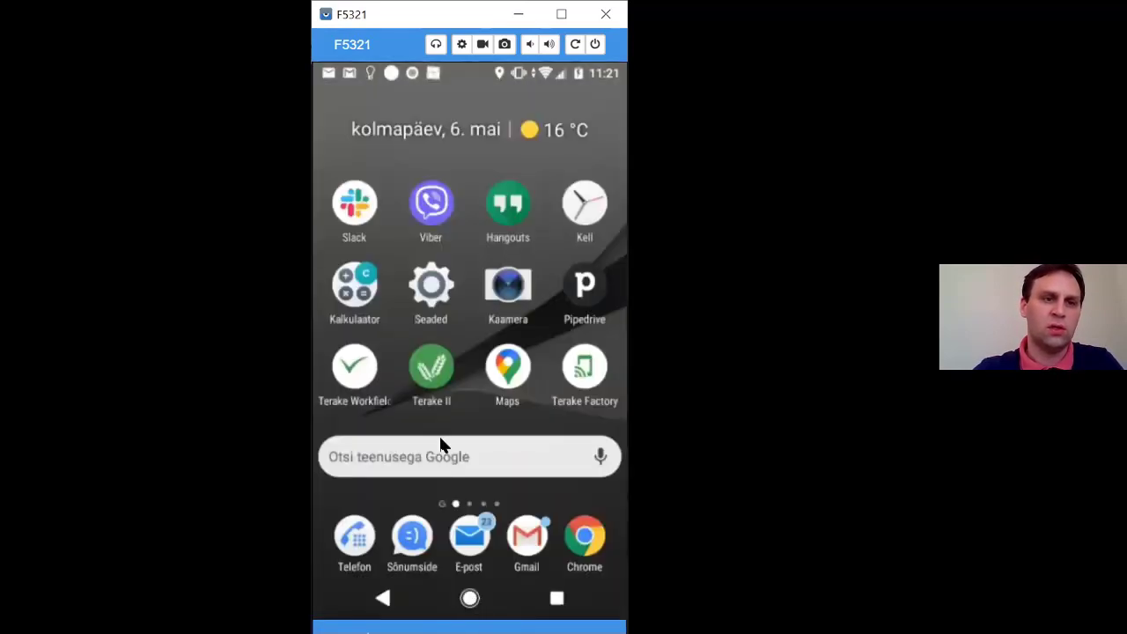
pyautogui.click(433, 382)
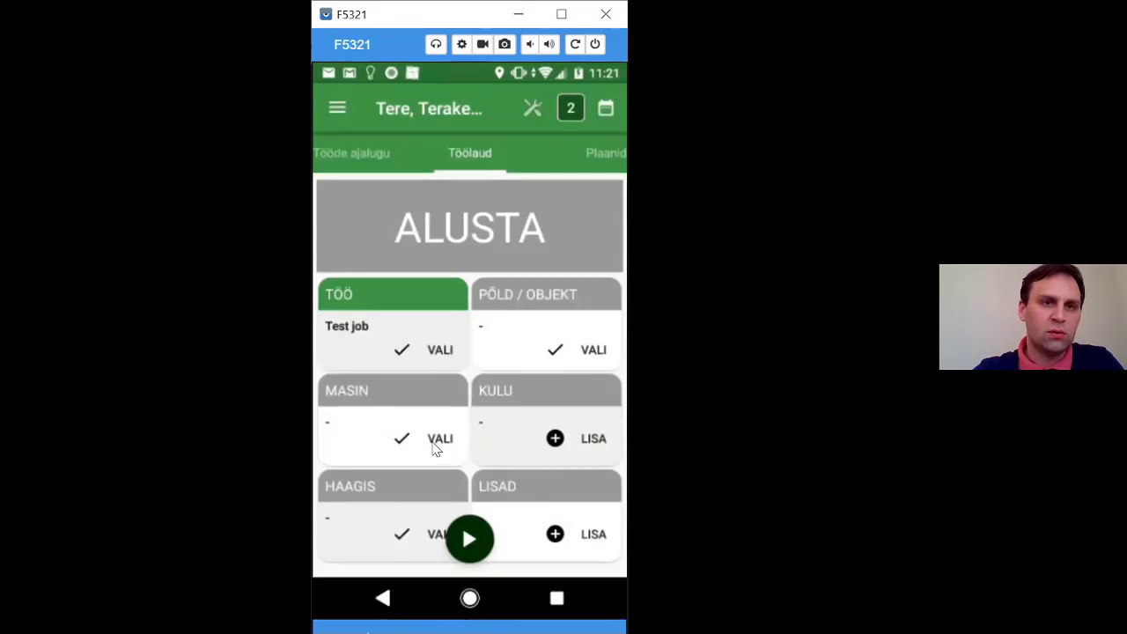
pyautogui.click(471, 540)
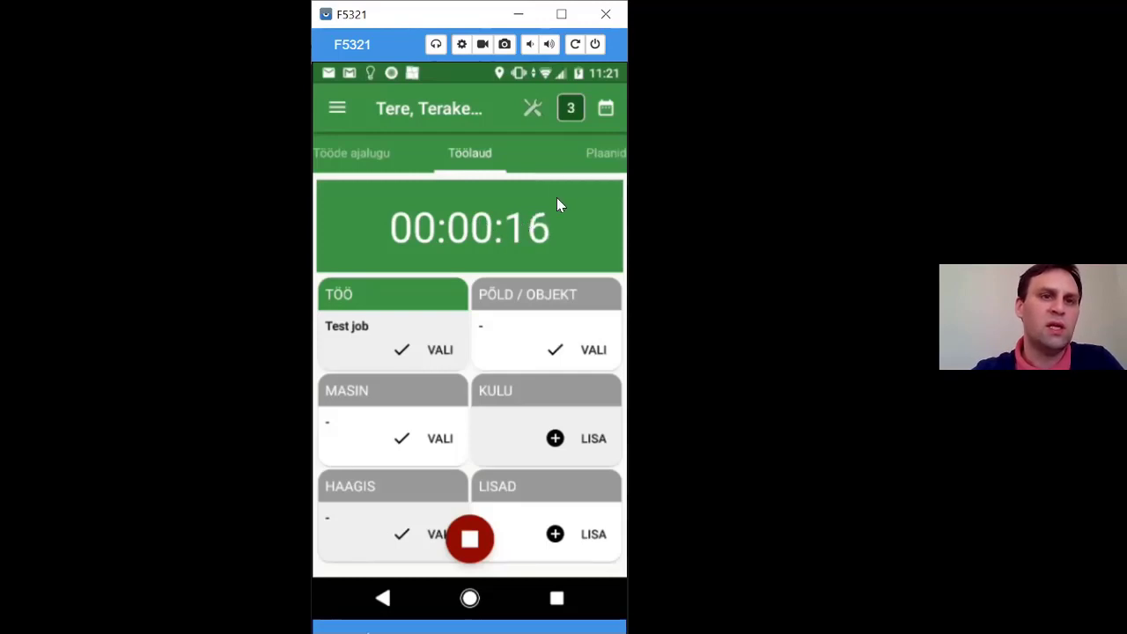
pyautogui.click(471, 540)
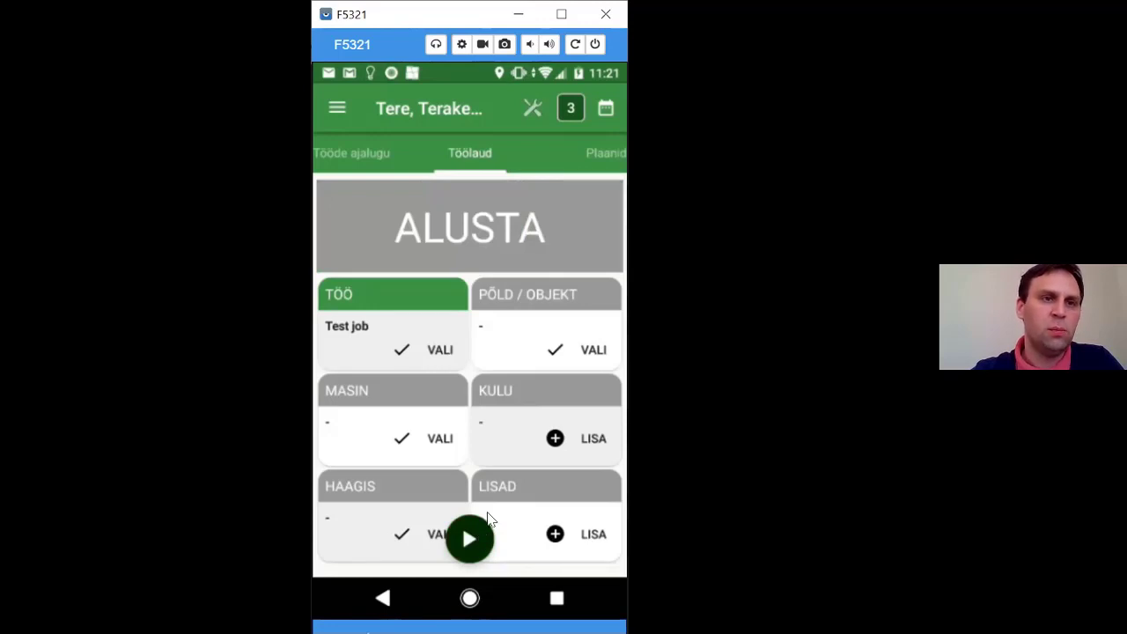